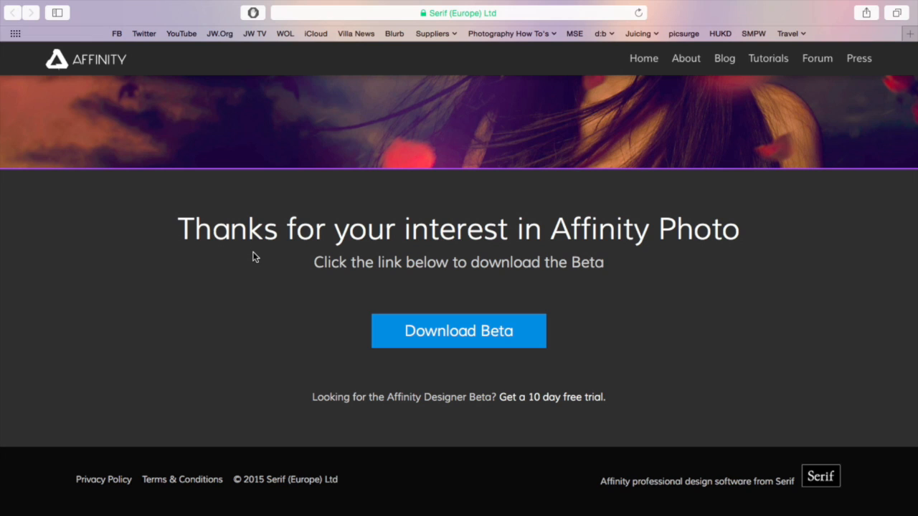
Step: Start the Affinity Photo beta download from Serif's thank-you page
left_click(463, 335)
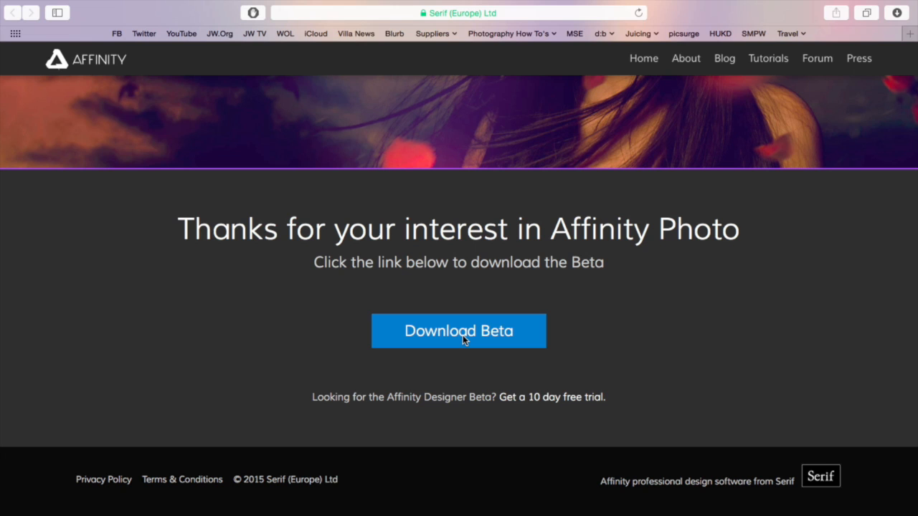
Step: Open the downloaded Affinity+Photo+Beta.dmg from Safari's downloads list
left_click(463, 335)
left_click(896, 28)
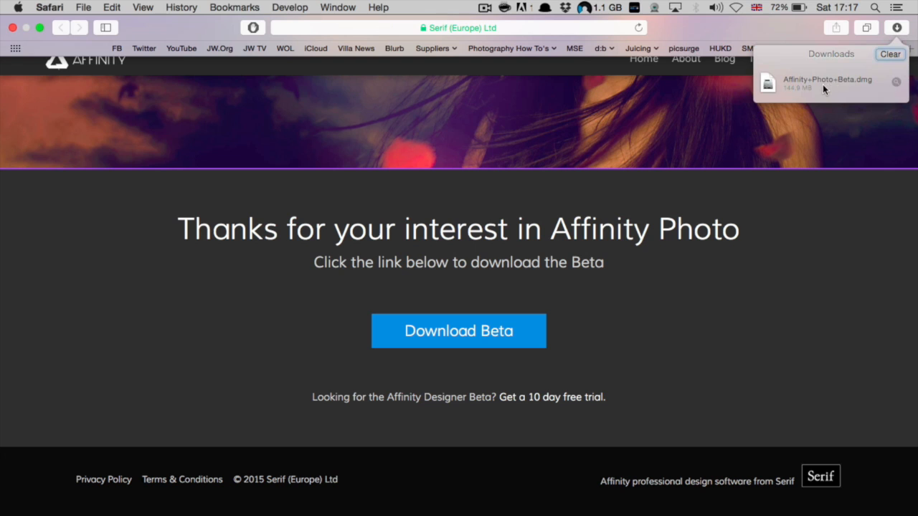
left_click(822, 84)
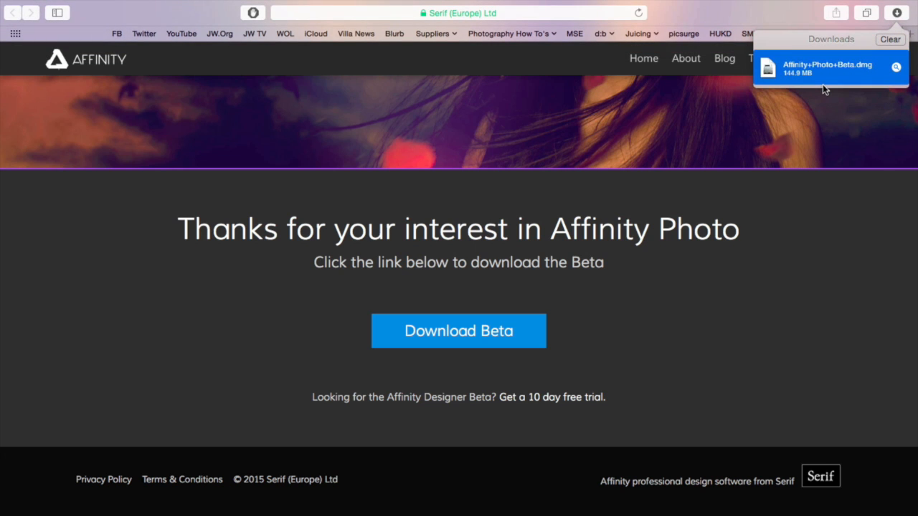
double_click(801, 71)
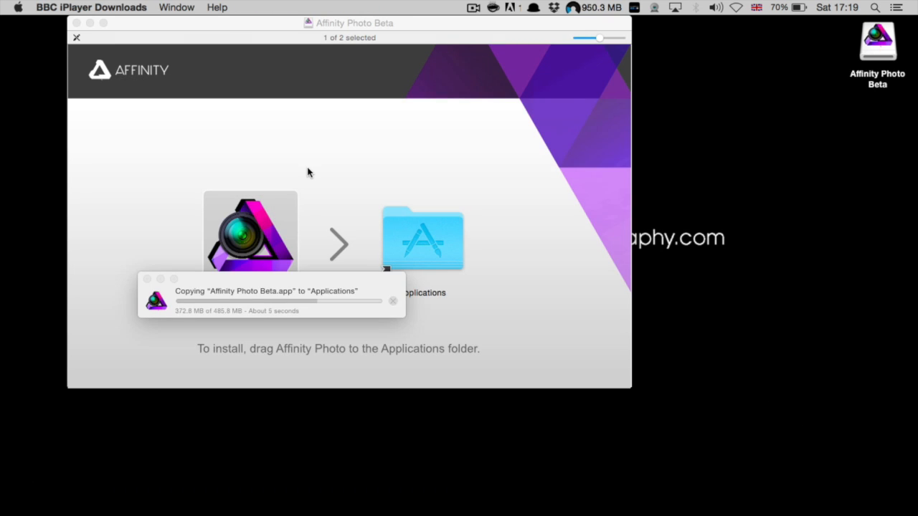
Step: Quit BBC iPlayer Downloads and bring up the Alfred launcher
left_click(91, 7)
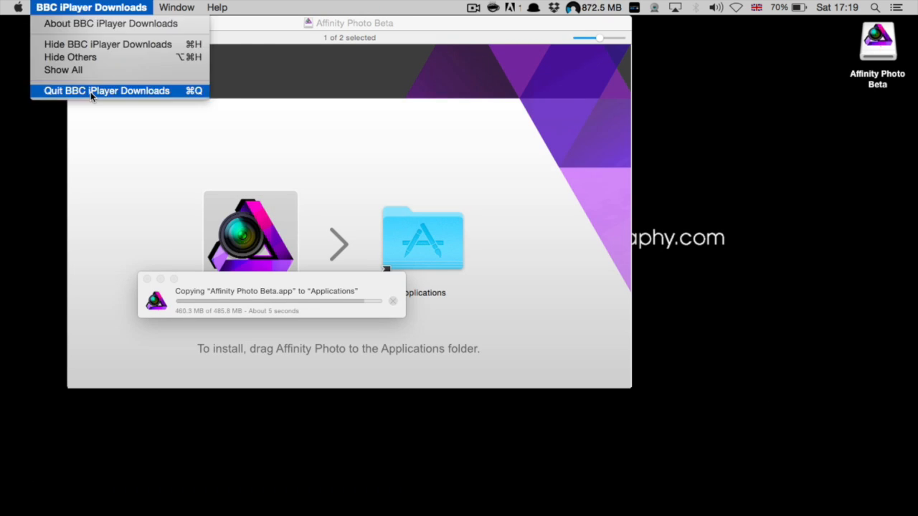
left_click(96, 89)
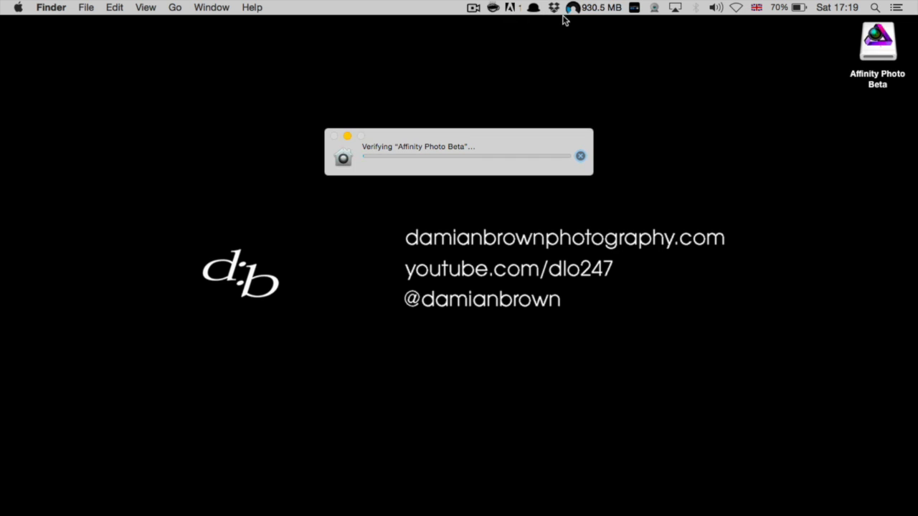
left_click(532, 8)
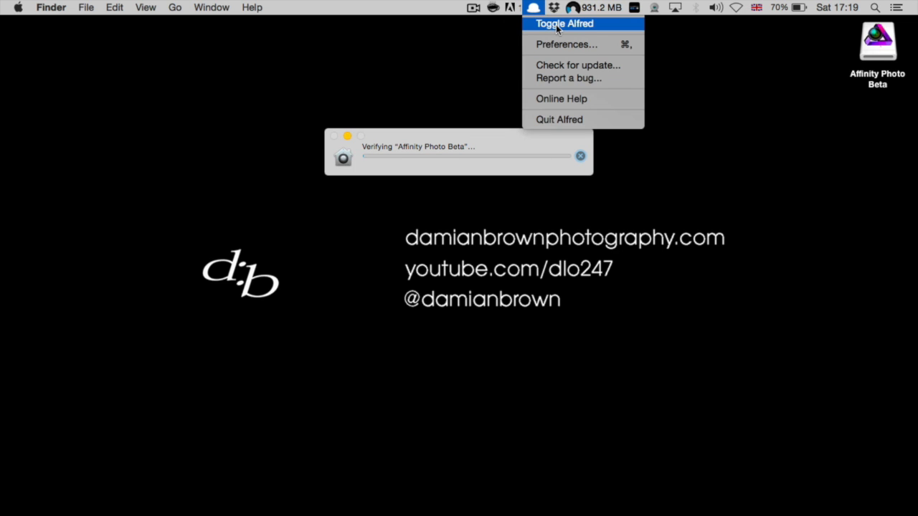
left_click(335, 84)
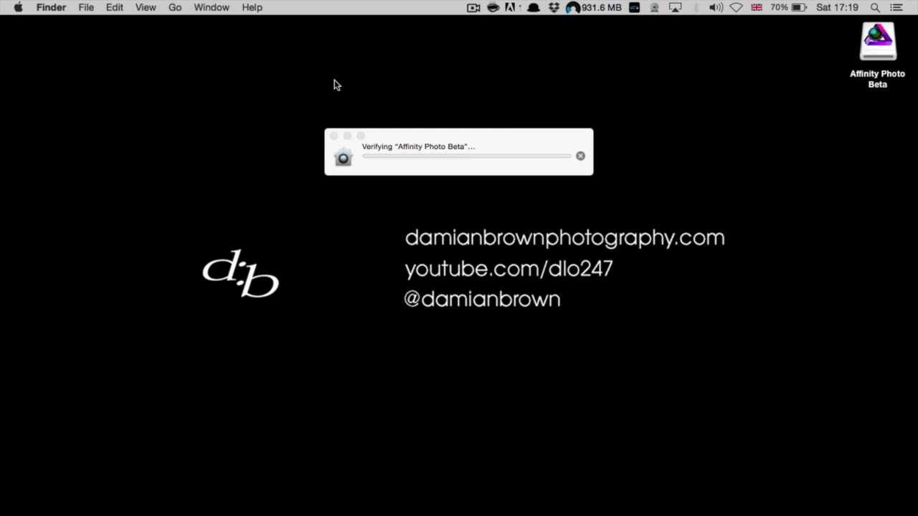
key("alt+space")
left_click(341, 65)
Step: Launch Affinity Photo Beta through Alfred and approve the downloaded-app warning
key("alt+space")
type("p")
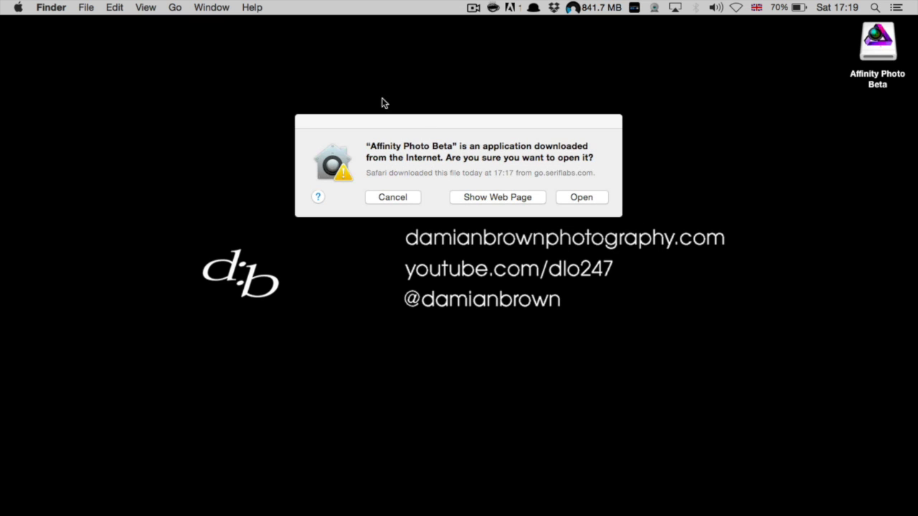
left_click(581, 198)
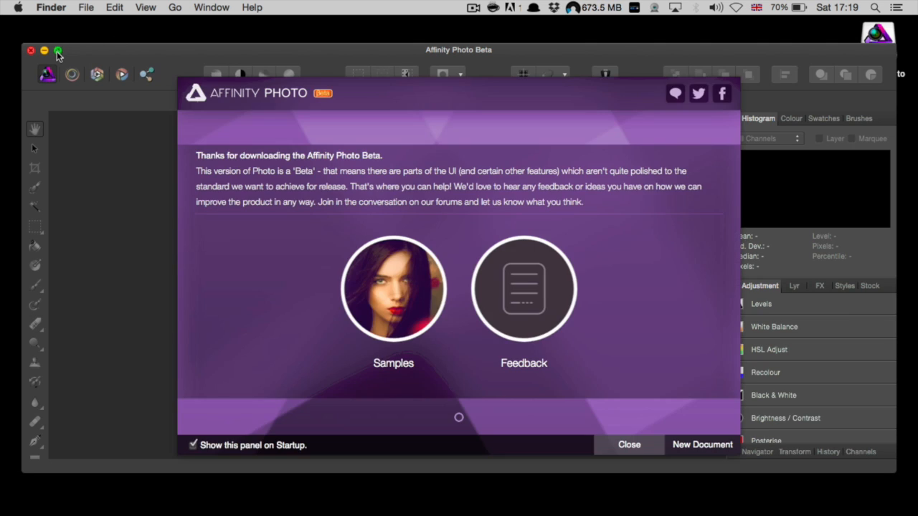
Step: Make Affinity Photo full screen and close the welcome panel with Show on Startup unticked
left_click(57, 50)
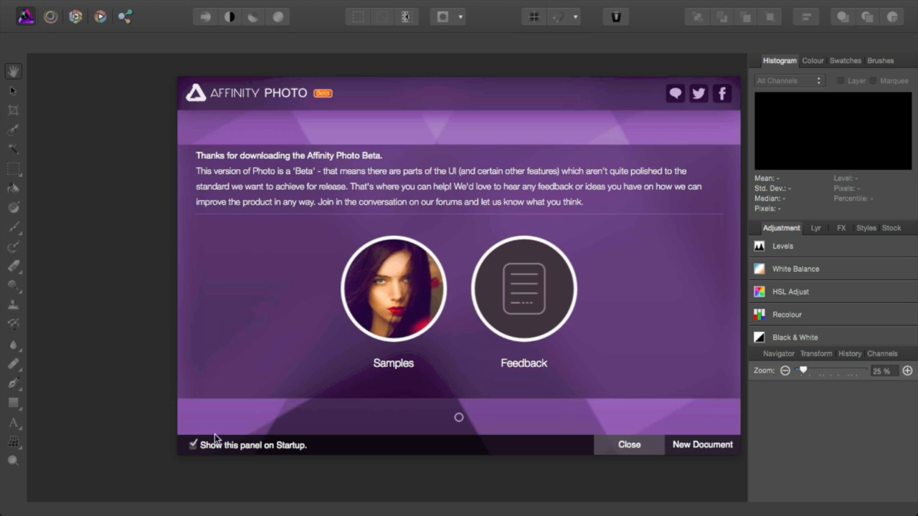
left_click(193, 445)
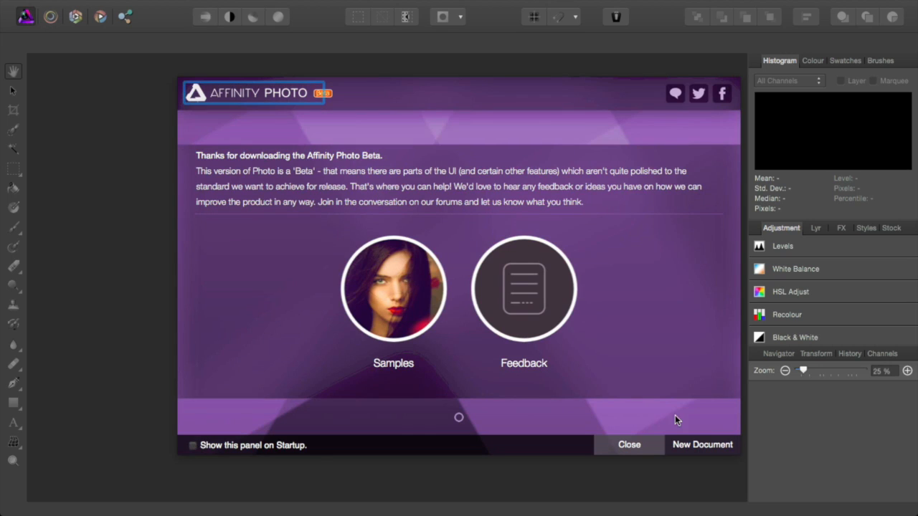
left_click(646, 444)
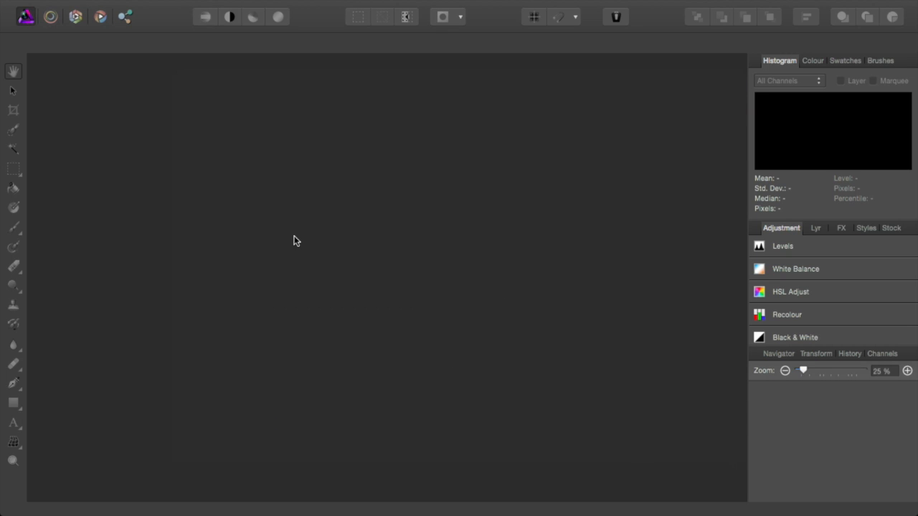
mouse_move(9, 1)
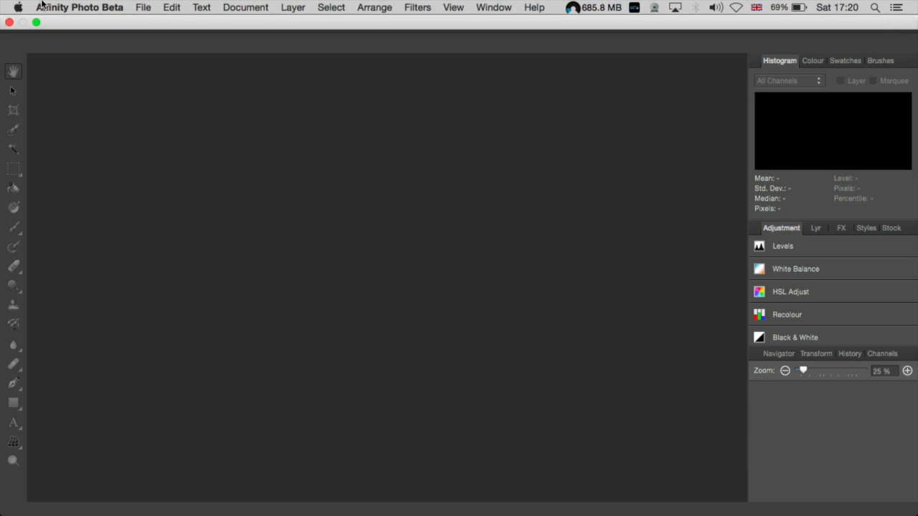
left_click(140, 6)
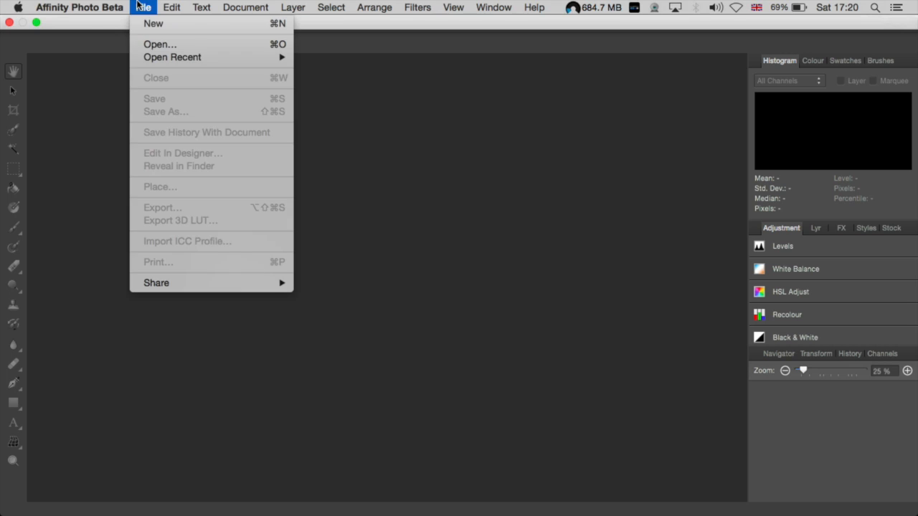
mouse_move(203, 5)
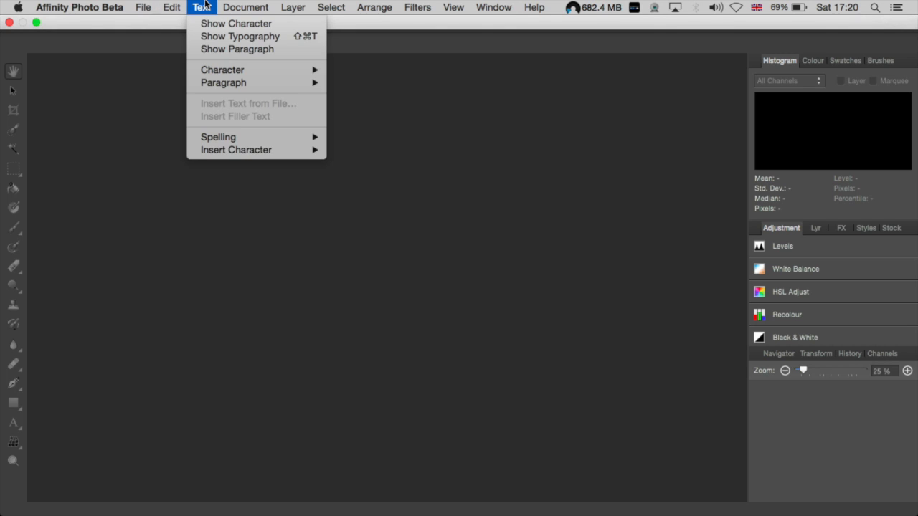
mouse_move(288, 5)
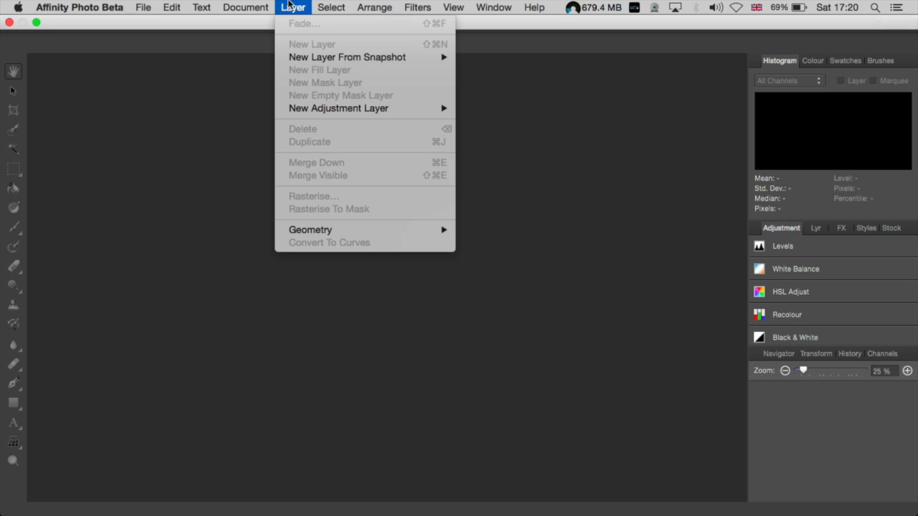
mouse_move(352, 111)
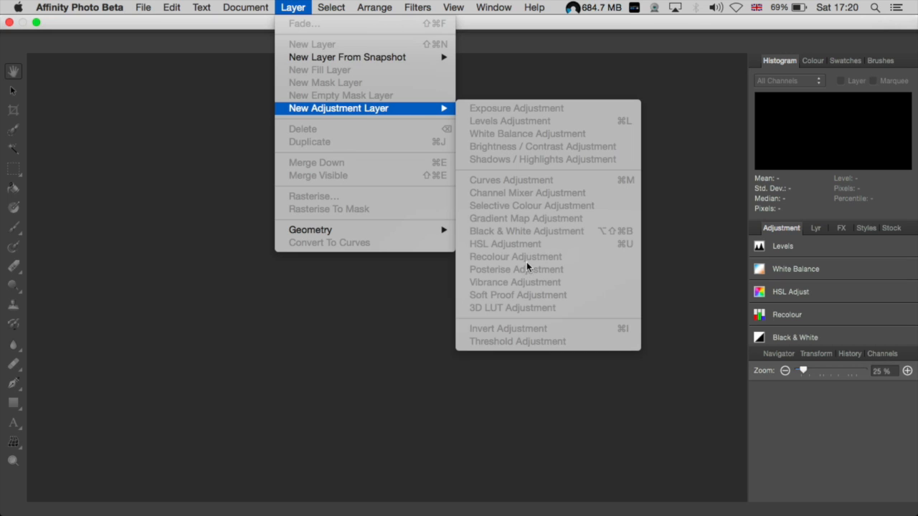
mouse_move(377, 5)
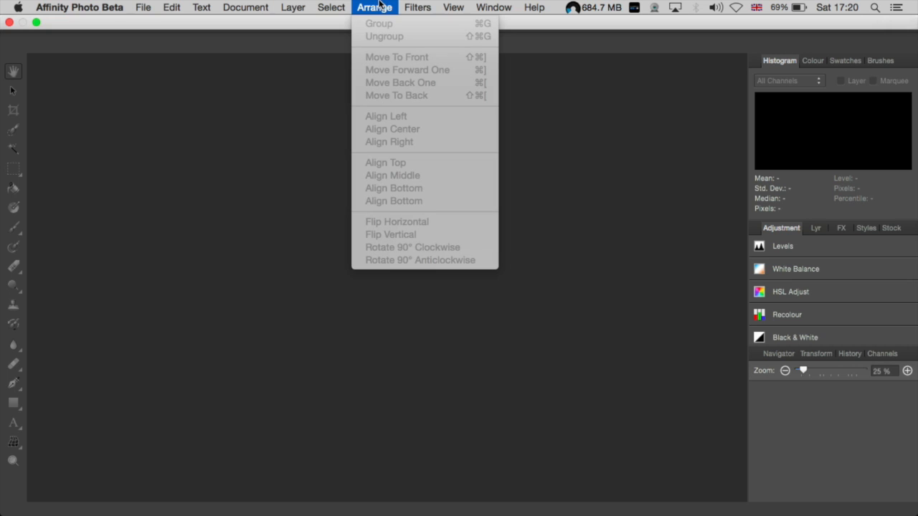
mouse_move(418, 7)
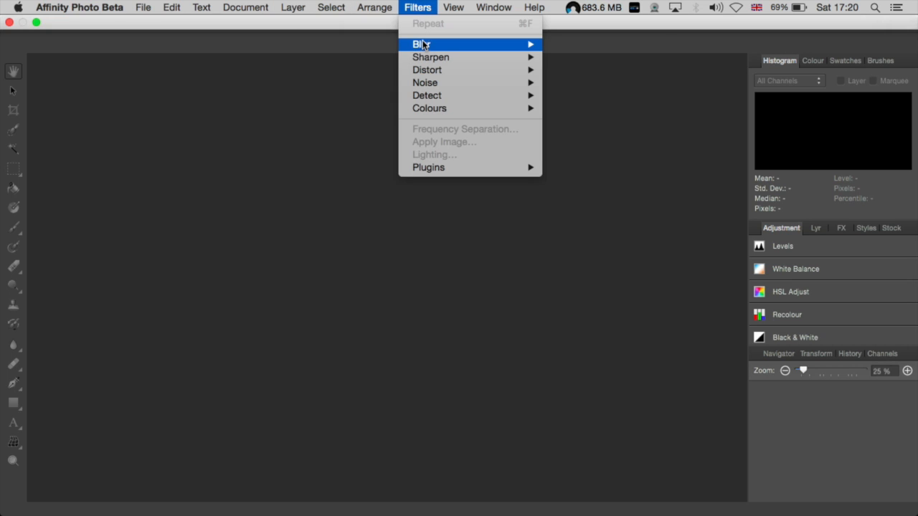
mouse_move(423, 44)
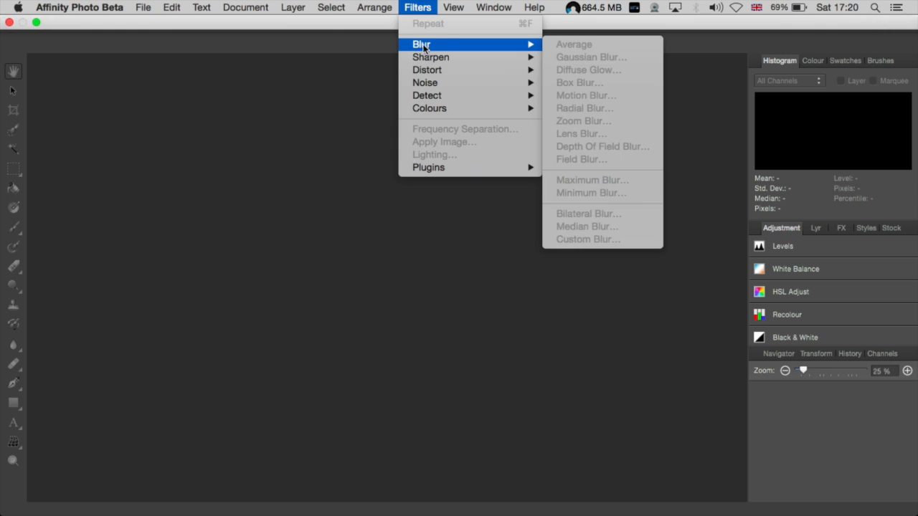
mouse_move(430, 62)
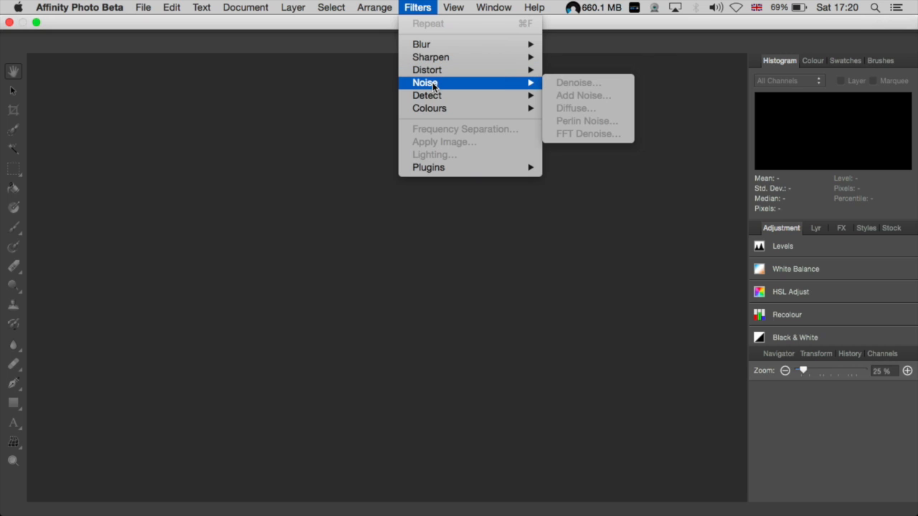
mouse_move(434, 101)
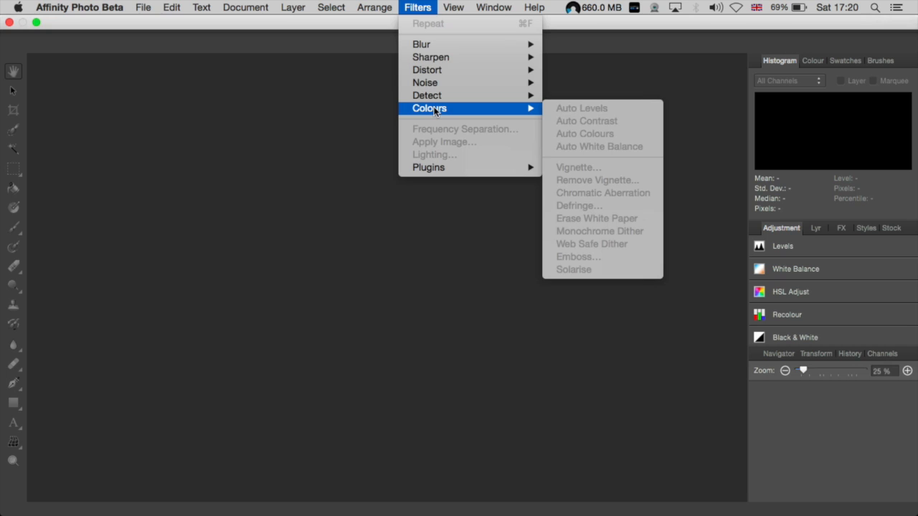
mouse_move(453, 5)
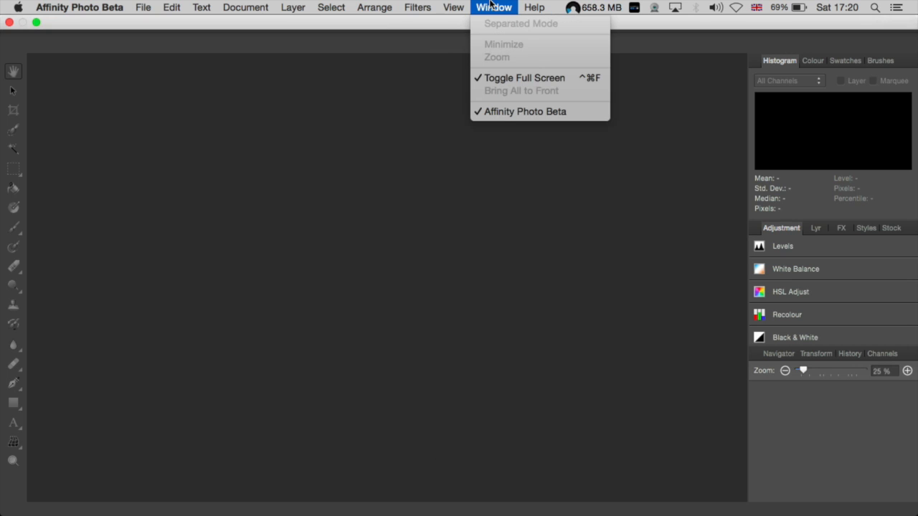
mouse_move(530, 5)
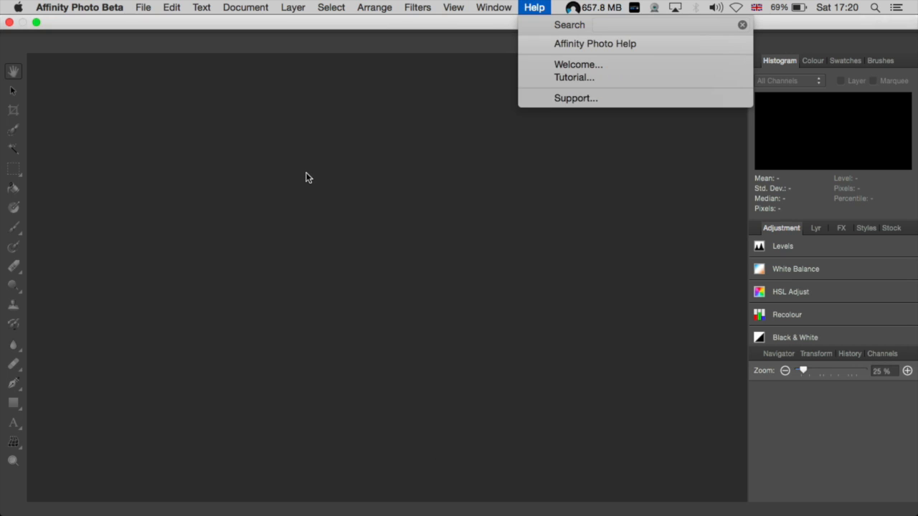
left_click(306, 177)
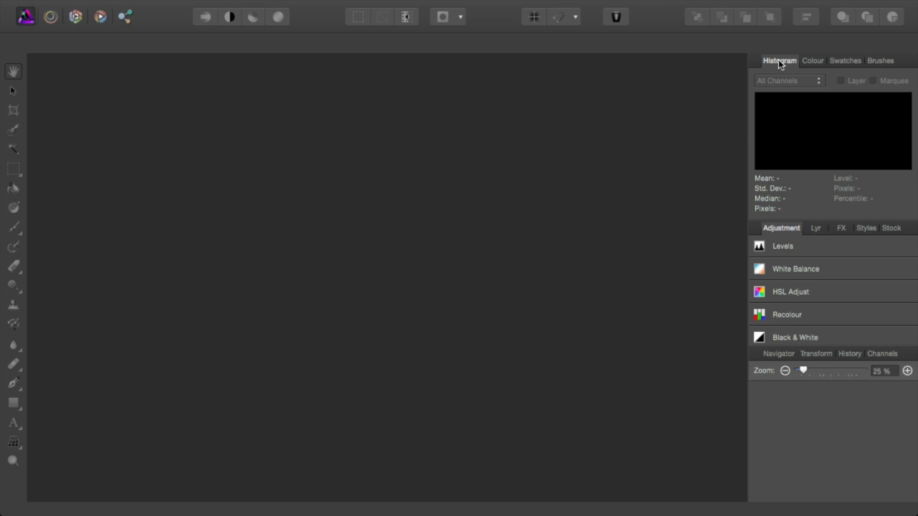
left_click(816, 59)
left_click(847, 60)
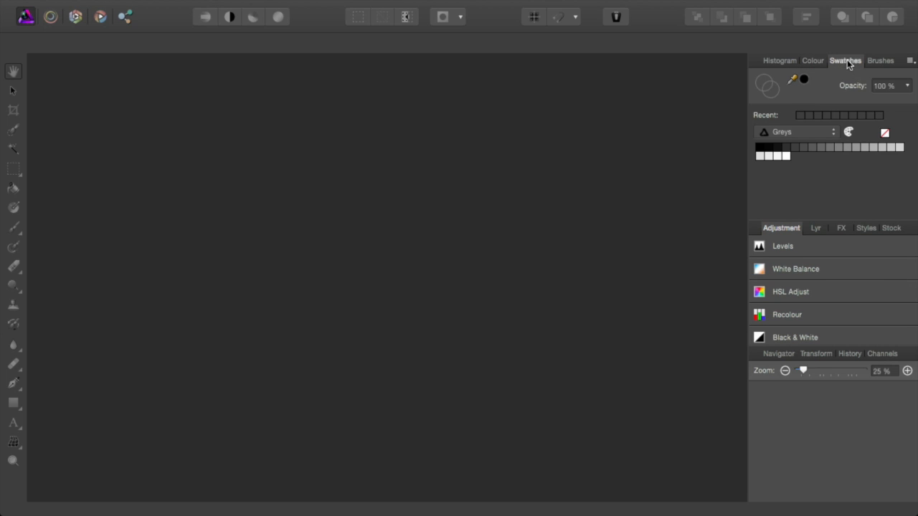
left_click(881, 61)
scroll(804, 127, "up", 3)
scroll(804, 123, "down", 5)
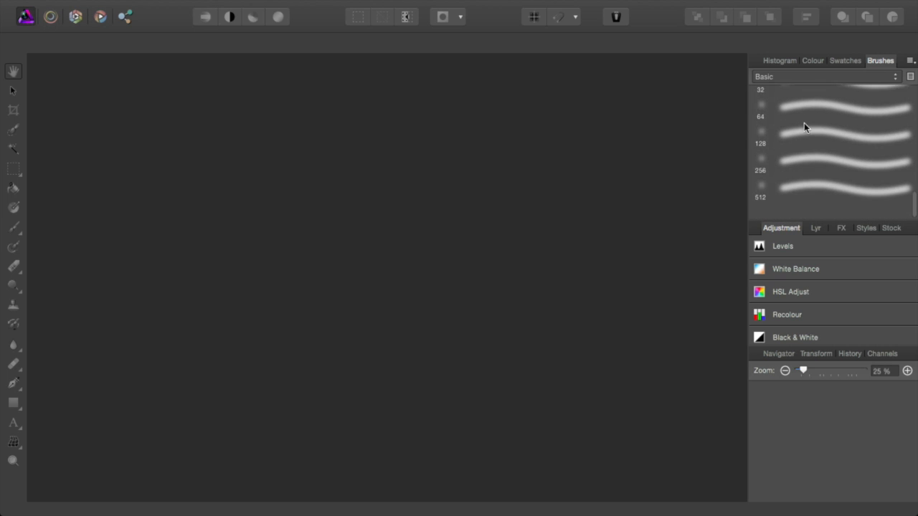
left_click(782, 62)
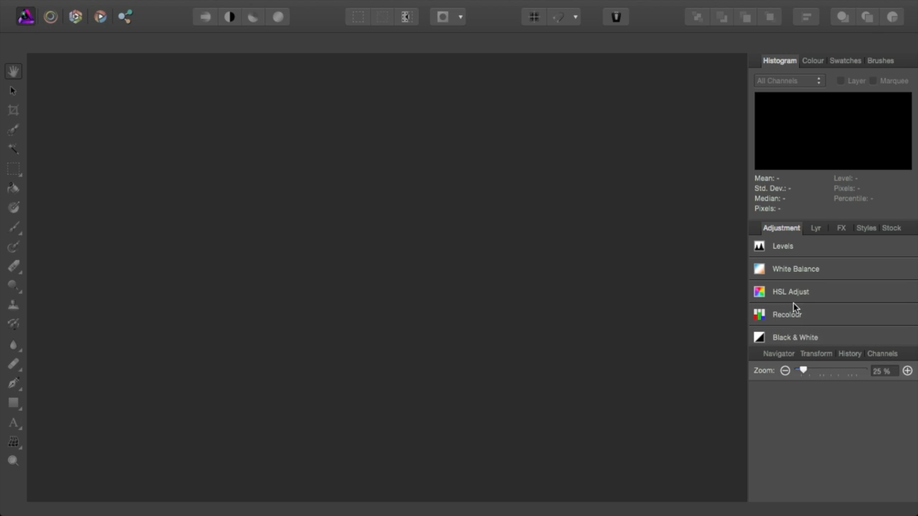
scroll(789, 336, "down", 1)
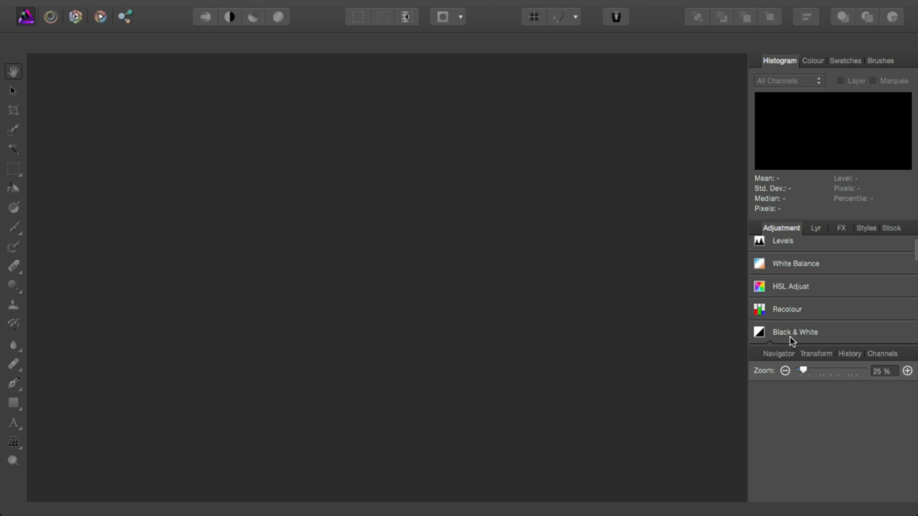
scroll(789, 309, "down", 10)
scroll(789, 309, "up", 6)
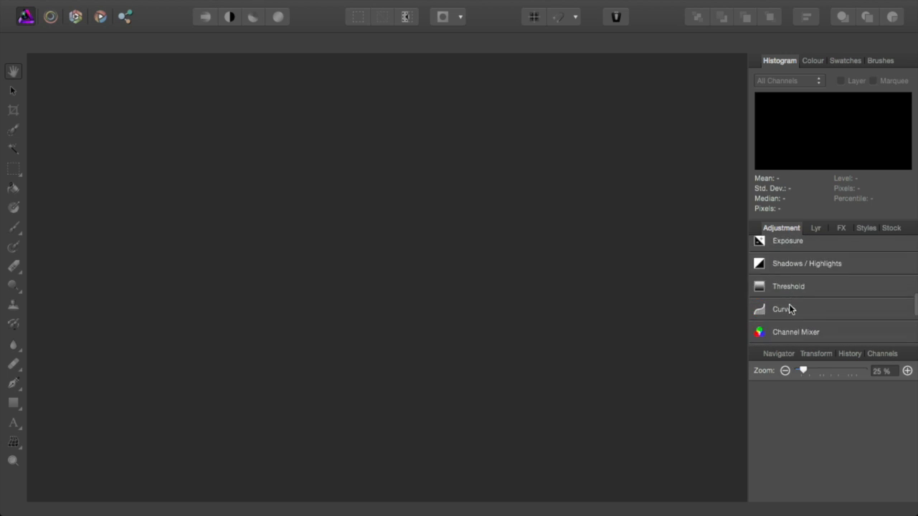
scroll(790, 308, "down", 5)
scroll(789, 308, "up", 5)
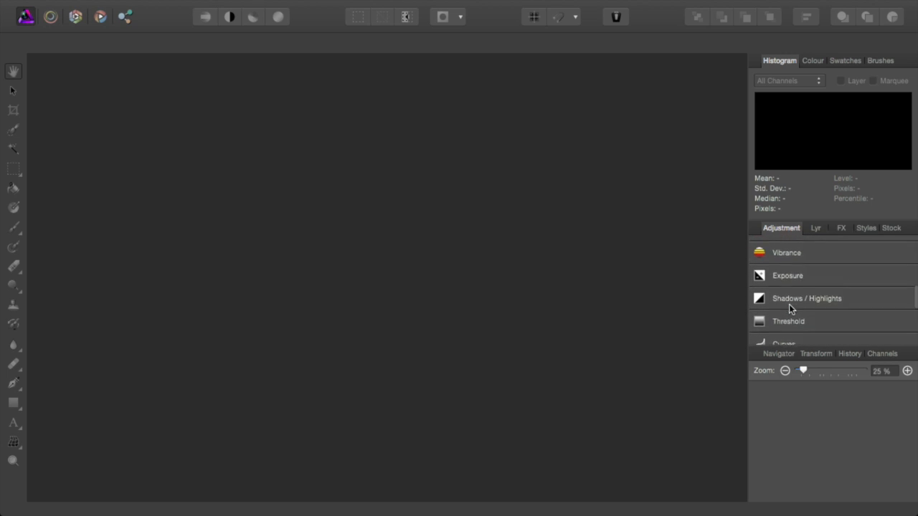
scroll(789, 309, "down", 8)
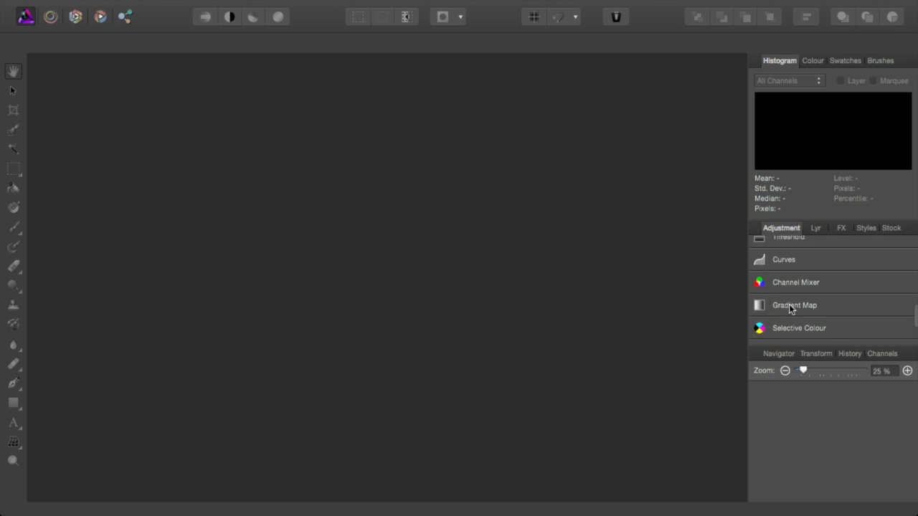
scroll(789, 308, "up", 10)
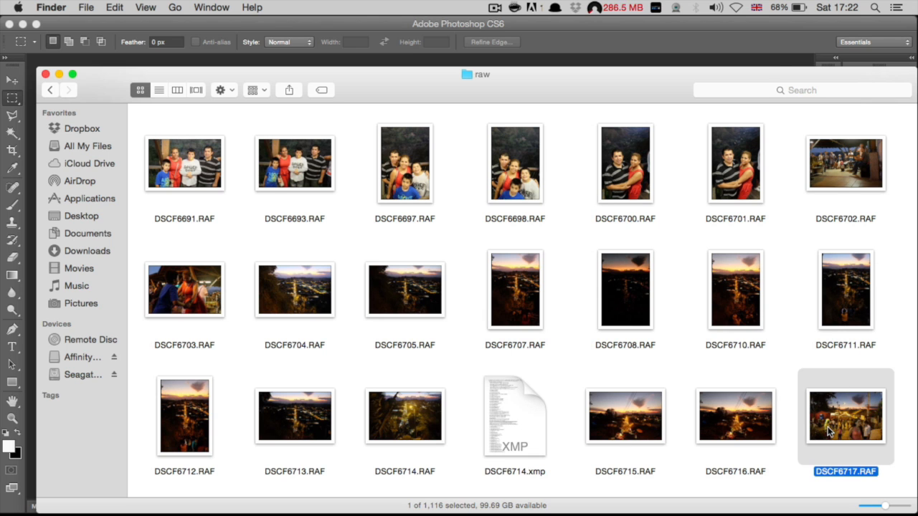
Step: Open DSCF6717.RAF in Affinity Photo's Develop persona via File > Open
left_click_drag(829, 430, 479, 313)
key("super+Tab")
key("super+Tab")
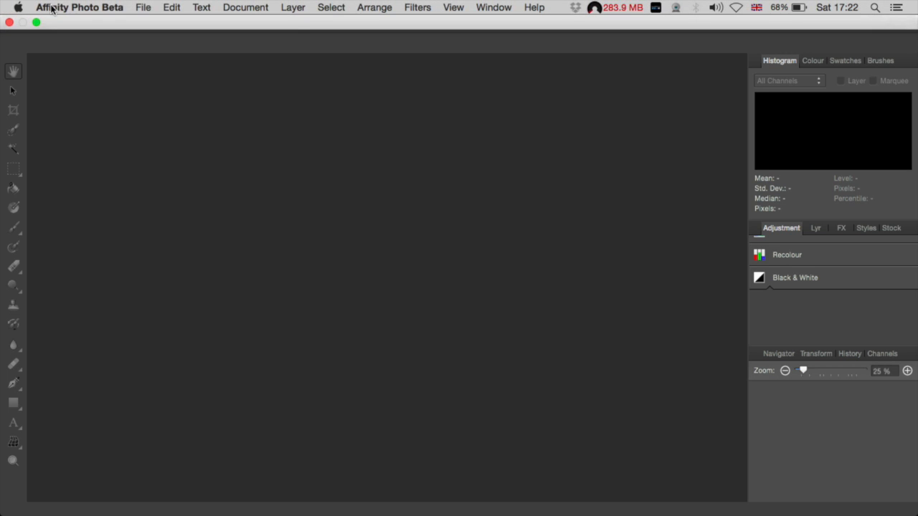
left_click(143, 7)
left_click(155, 44)
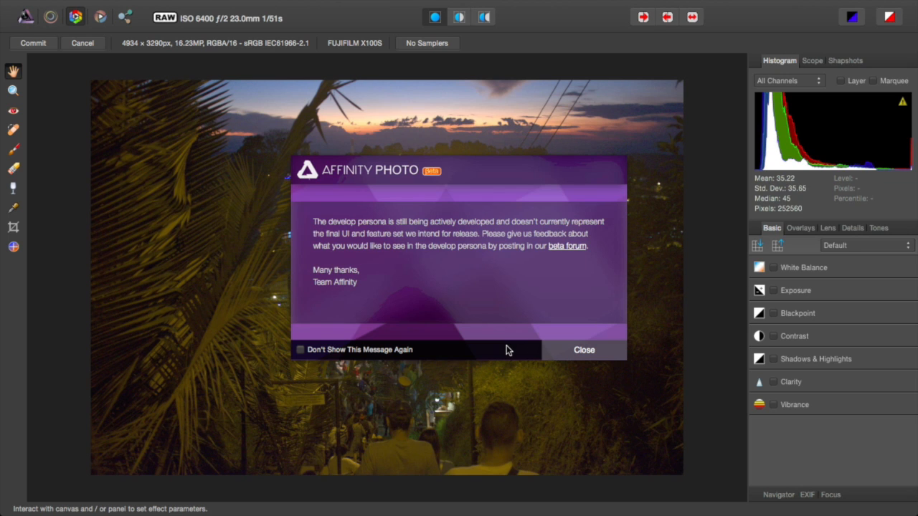
Step: Dismiss the beta notice permanently and try the clipped-shadows warning
left_click(357, 351)
left_click(583, 352)
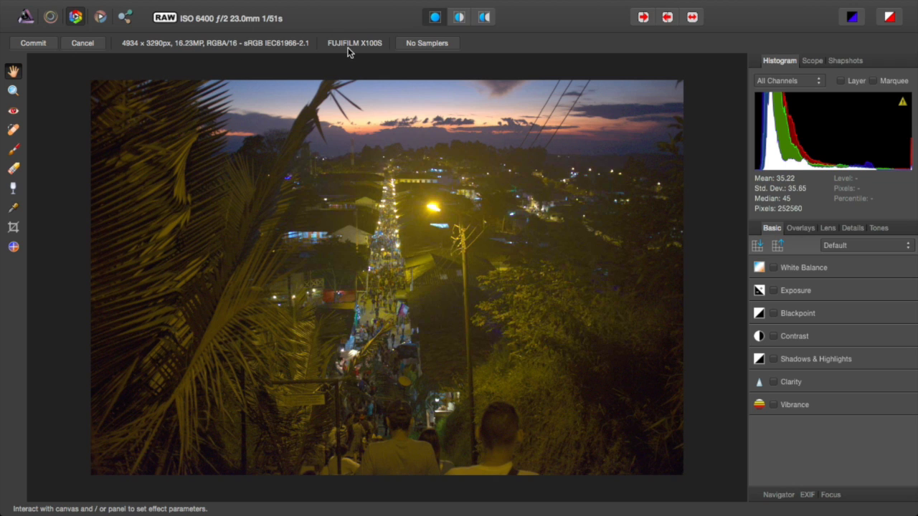
left_click(853, 16)
left_click(853, 17)
Step: Show clipped highlights in red and switch on White Balance
left_click(895, 24)
left_click(894, 24)
left_click(894, 23)
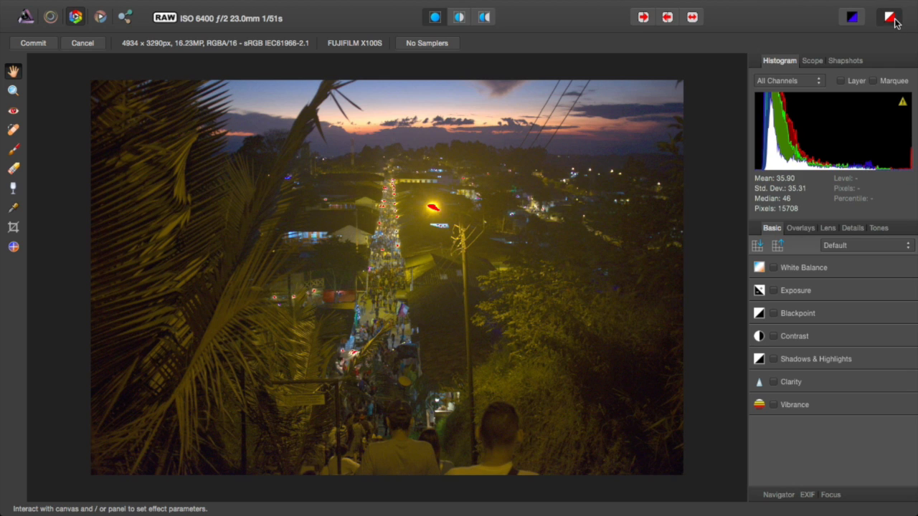
left_click(895, 23)
left_click(895, 23)
left_click(894, 23)
left_click(894, 23)
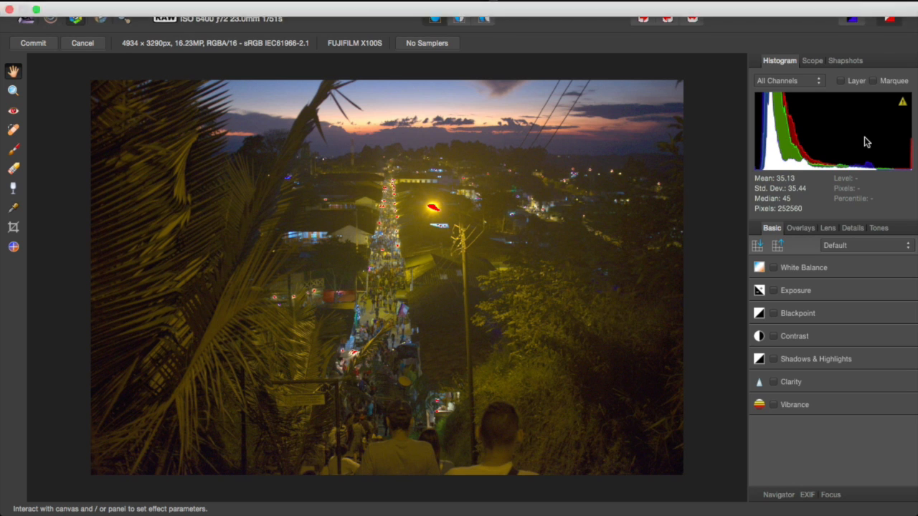
left_click(777, 268)
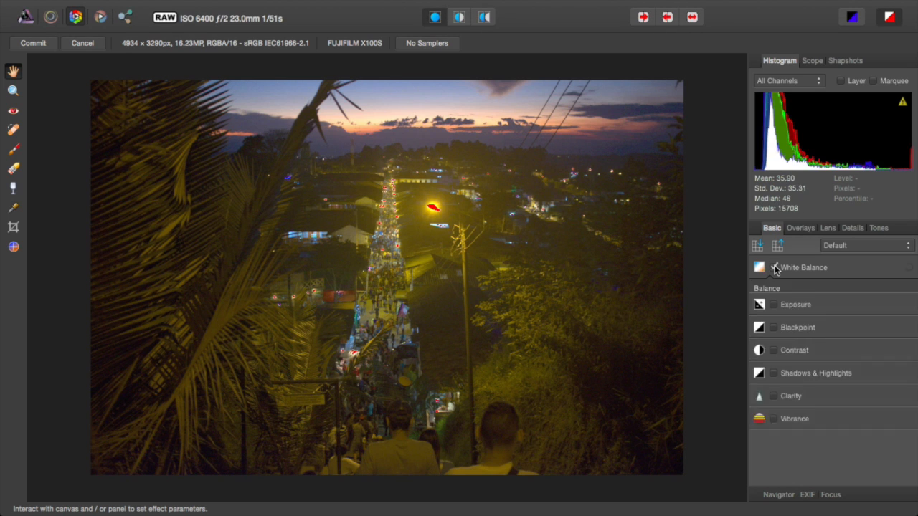
Step: Set Balance to -18%, Exposure to 4% and Black point to -2%, keeping the Default preset
left_click_drag(811, 302, 801, 300)
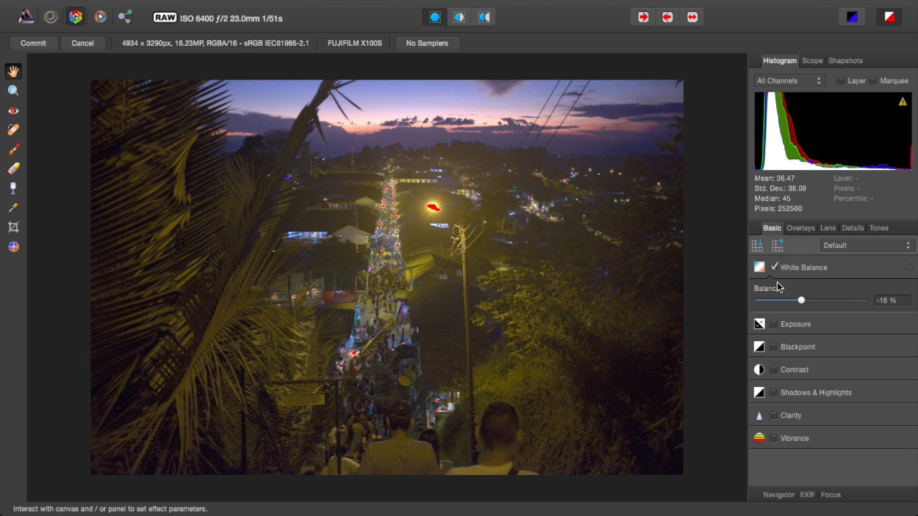
left_click(869, 246)
left_click(869, 246)
left_click(786, 324)
mouse_move(811, 358)
left_mouse_down()
mouse_move(820, 361)
mouse_move(810, 356)
left_mouse_up()
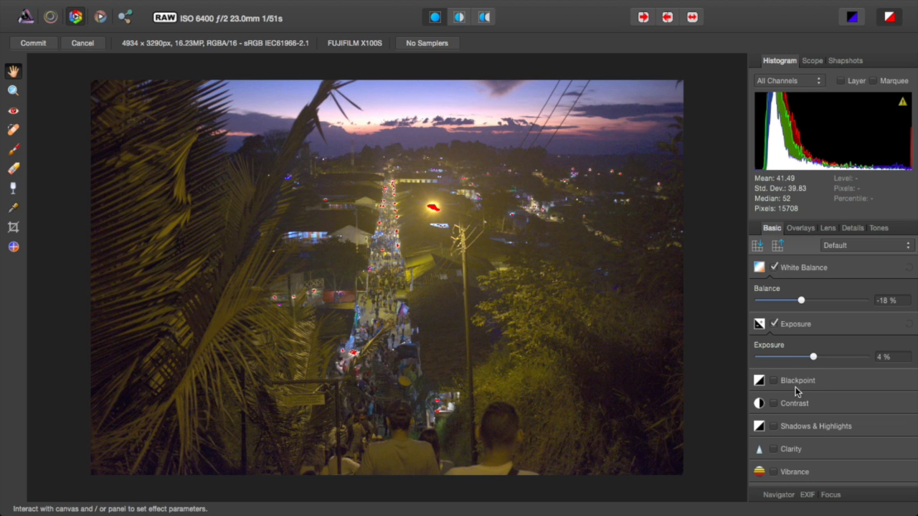
left_click(790, 382)
mouse_move(810, 415)
left_mouse_down()
mouse_move(824, 418)
mouse_move(811, 418)
left_mouse_up()
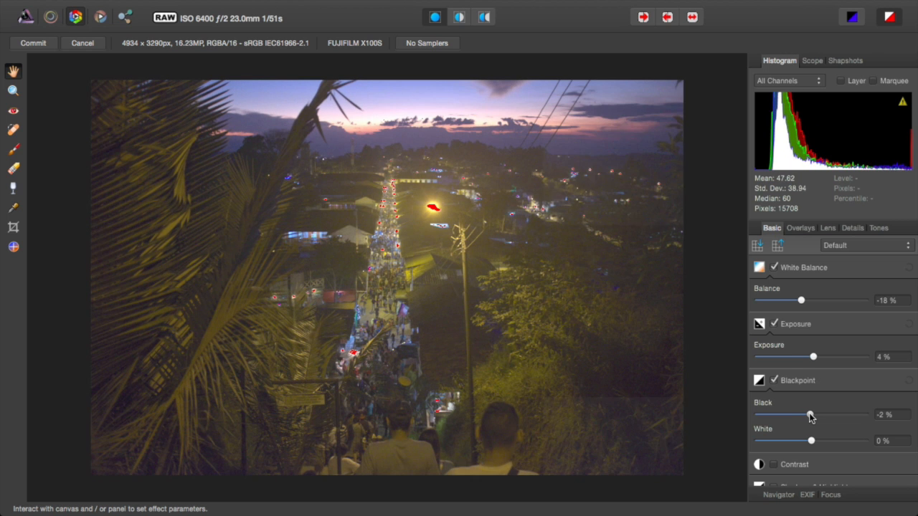
scroll(787, 448, "down", 2)
Step: Add 21% contrast and enable Shadows & Highlights with shadows lifted to 17%
left_click(774, 402)
scroll(782, 407, "down", 1)
left_click(821, 405)
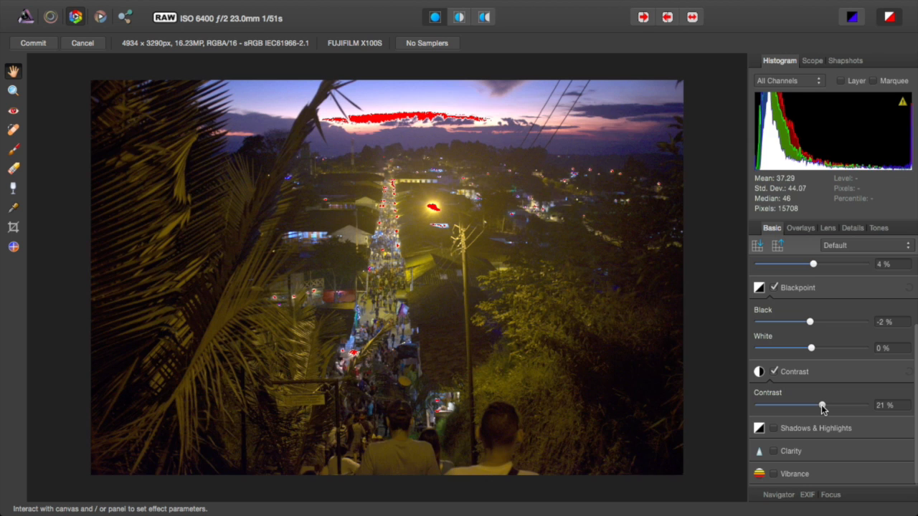
left_click(797, 430)
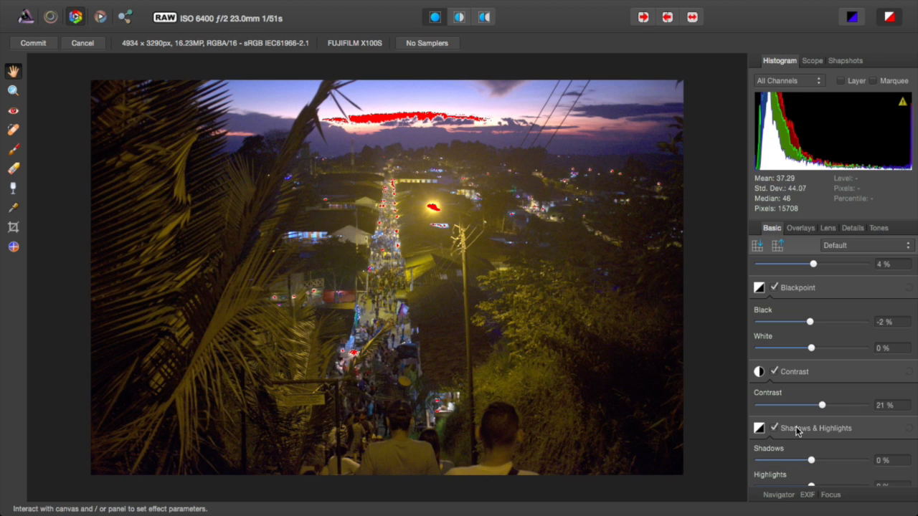
left_click_drag(811, 462, 821, 462)
scroll(803, 338, "down", 3)
left_click_drag(820, 398, 876, 440)
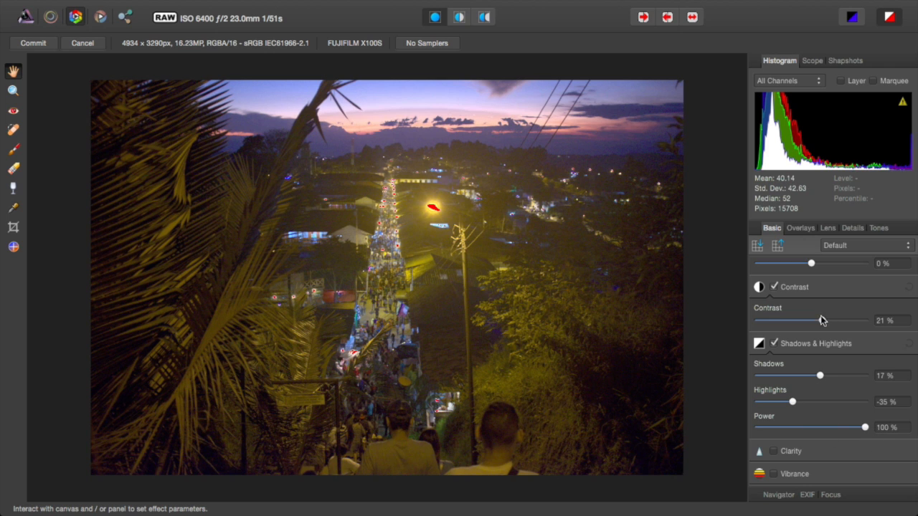
Step: Lower exposure to -4% and pull highlights down to -65%
scroll(815, 287, "up", 6)
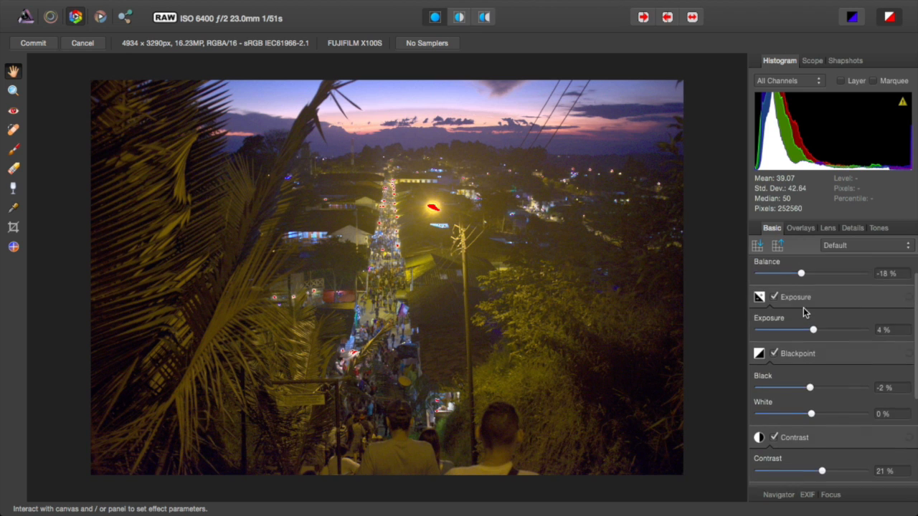
left_click_drag(814, 356, 811, 356)
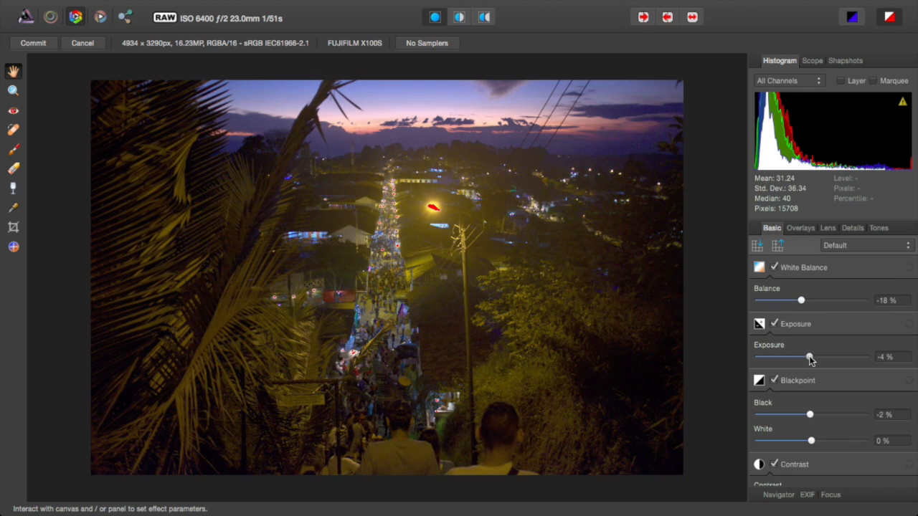
scroll(810, 358, "down", 5)
scroll(809, 355, "down", 1)
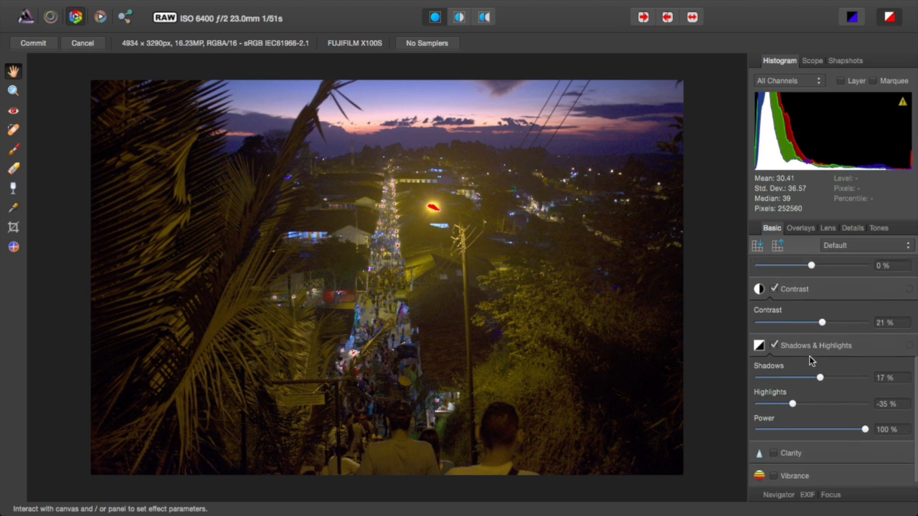
left_click_drag(793, 404, 789, 406)
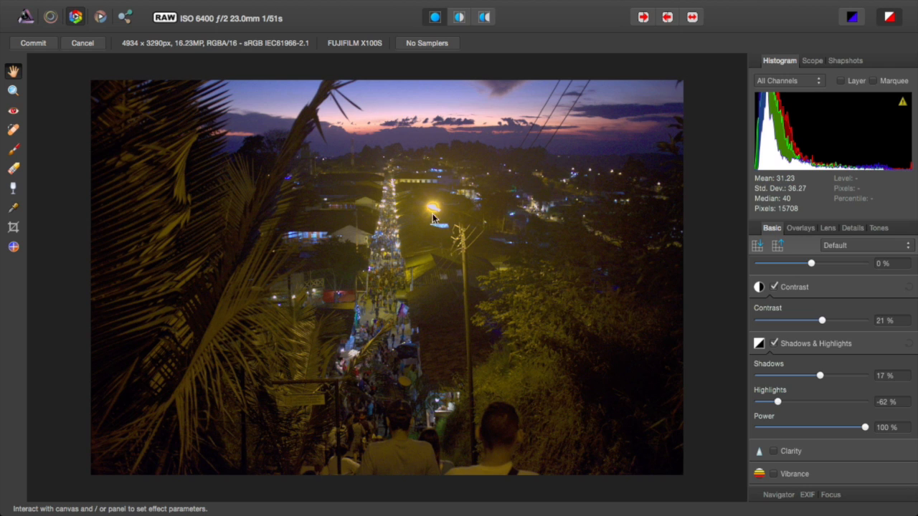
left_click_drag(777, 405, 772, 406)
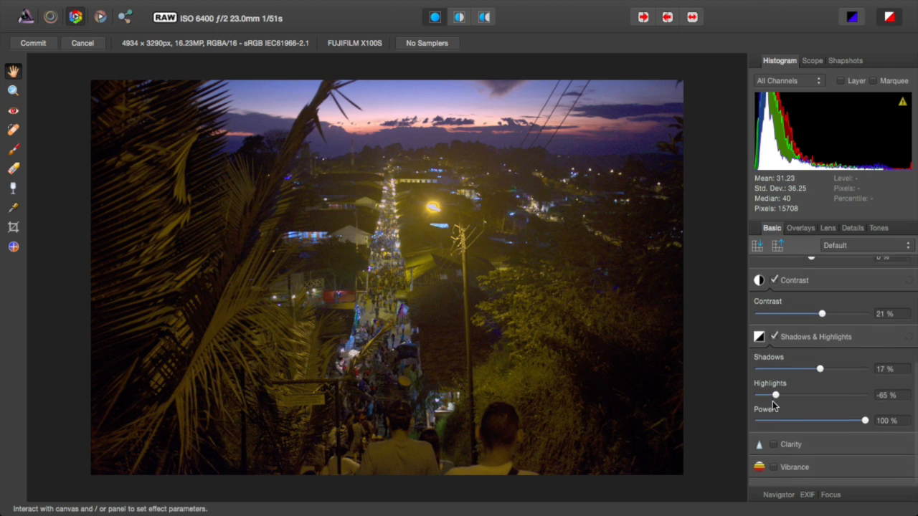
Step: Enable Clarity, leaving its strength at 0%
left_click(774, 450)
scroll(796, 457, "down", 1)
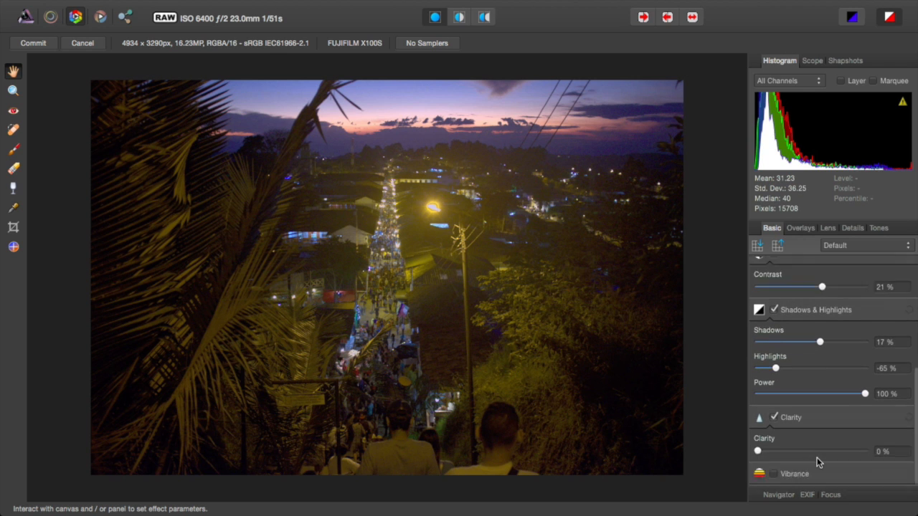
left_click(791, 452)
left_click_drag(790, 452, 765, 452)
scroll(796, 359, "up", 6)
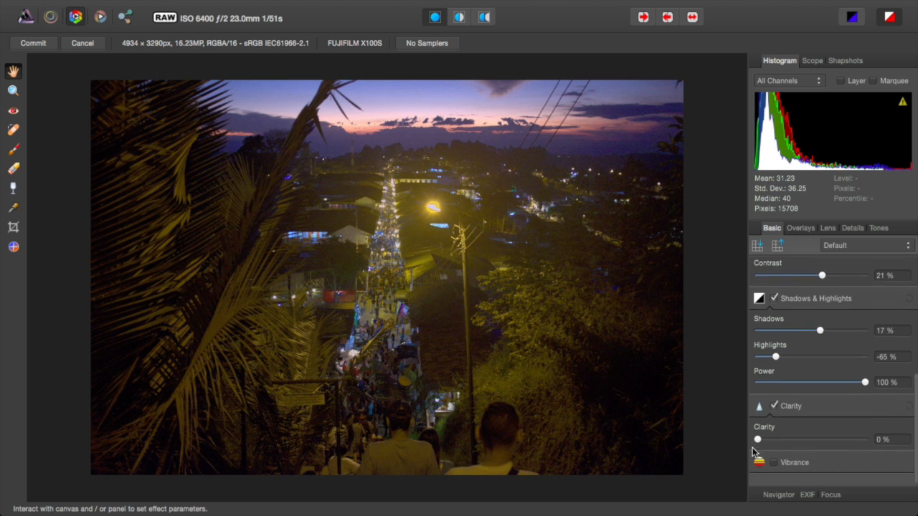
Step: Turn on Detail Refinement with Radius 25% and Amount 4%
left_click(802, 229)
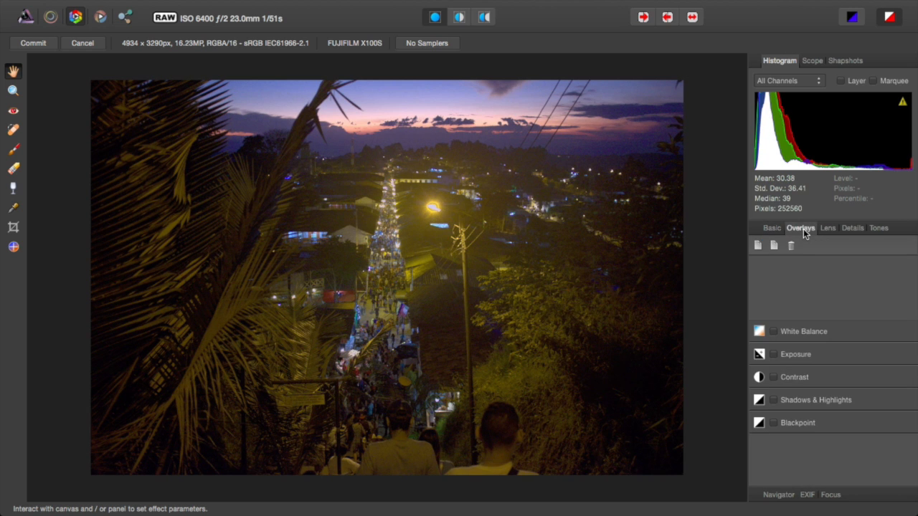
left_click(827, 229)
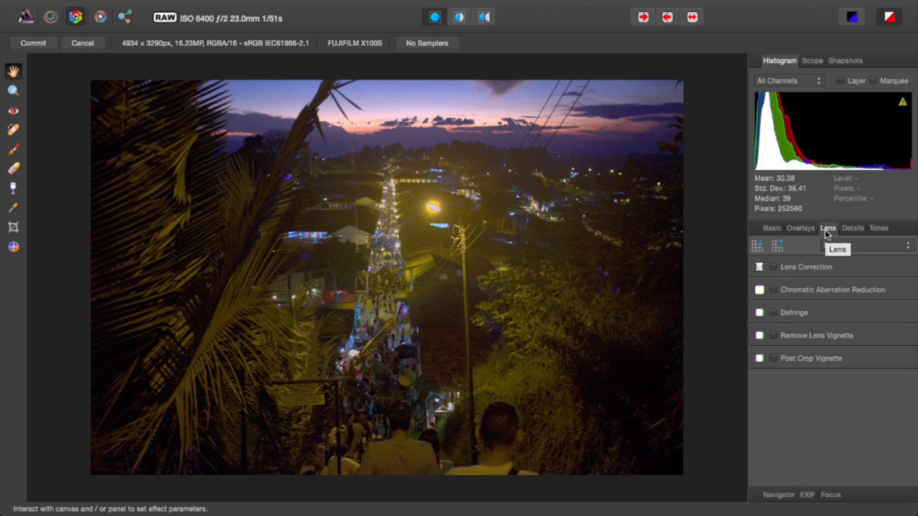
left_click(796, 267)
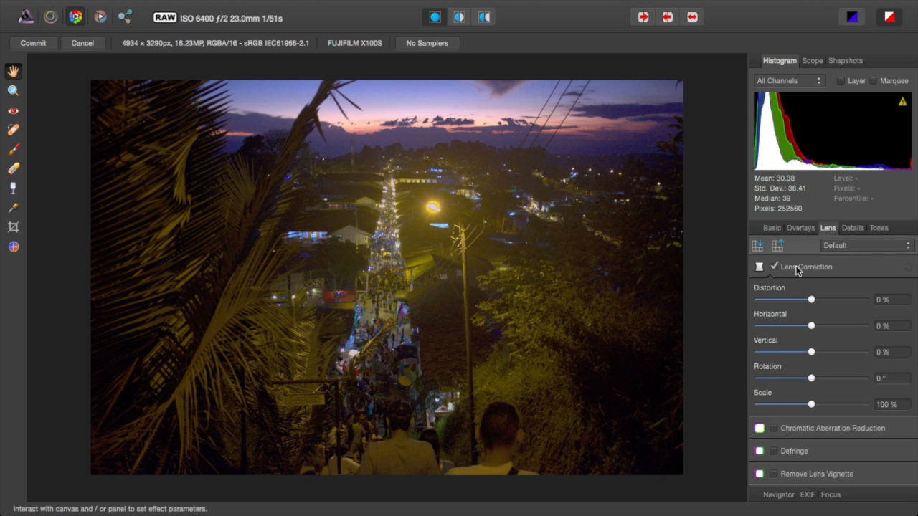
left_click(797, 267)
left_click(850, 229)
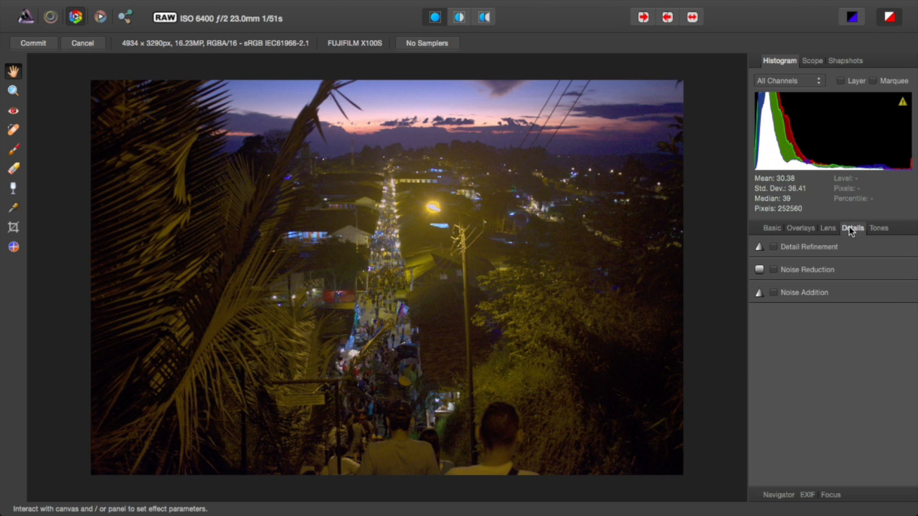
left_click(816, 248)
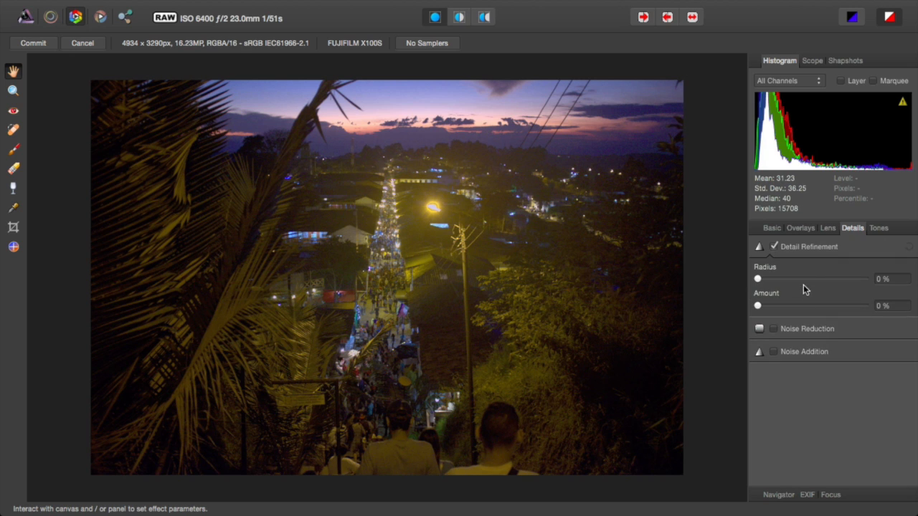
left_click_drag(804, 283, 782, 282)
left_click_drag(777, 306, 761, 305)
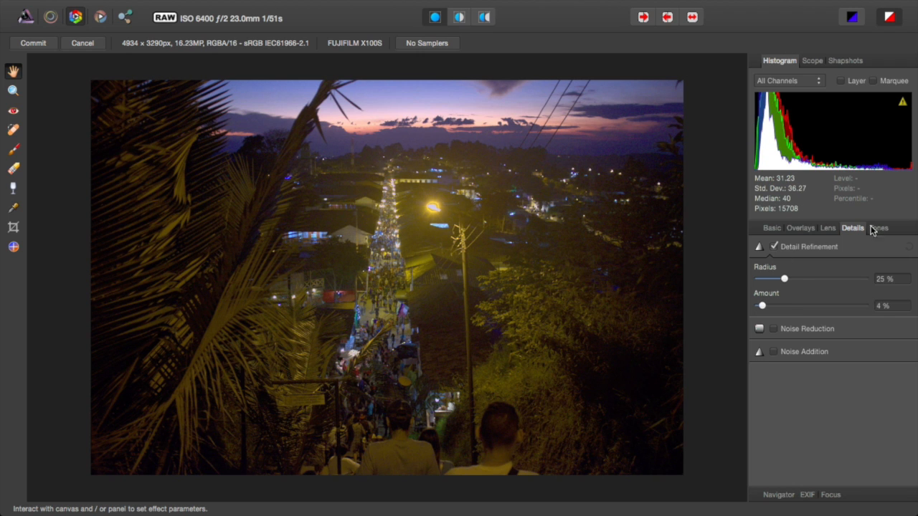
left_click(876, 228)
Step: Enable Curves on the Master channel, dragging one point down for shadows and one up for highlights
left_click(774, 247)
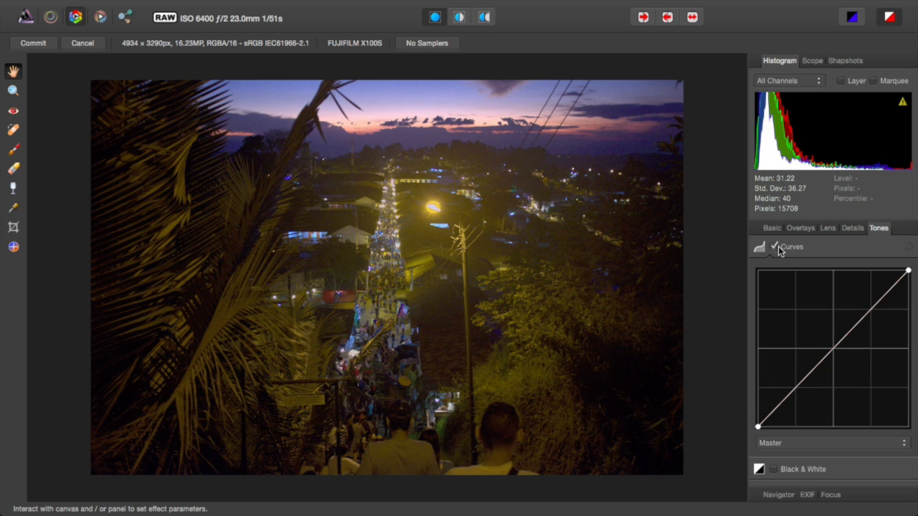
left_click(810, 443)
left_click(810, 442)
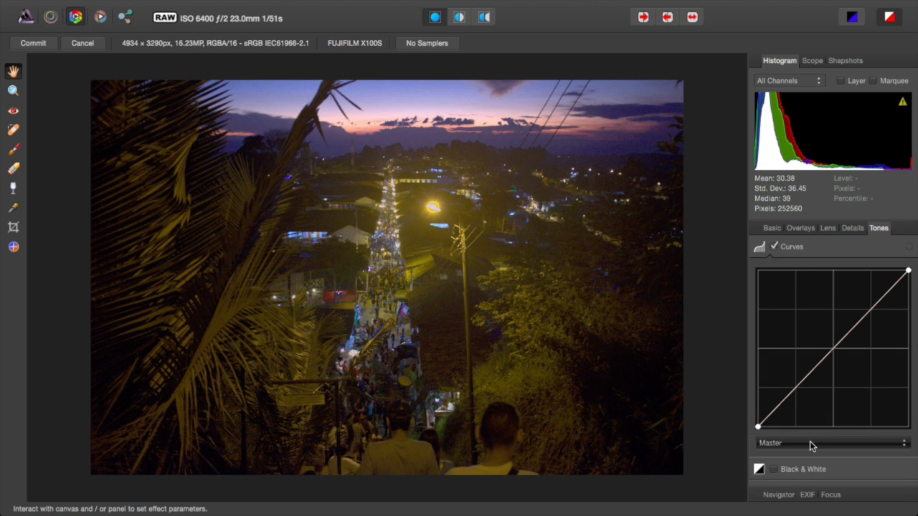
scroll(809, 441, "down", 1)
scroll(810, 438, "up", 1)
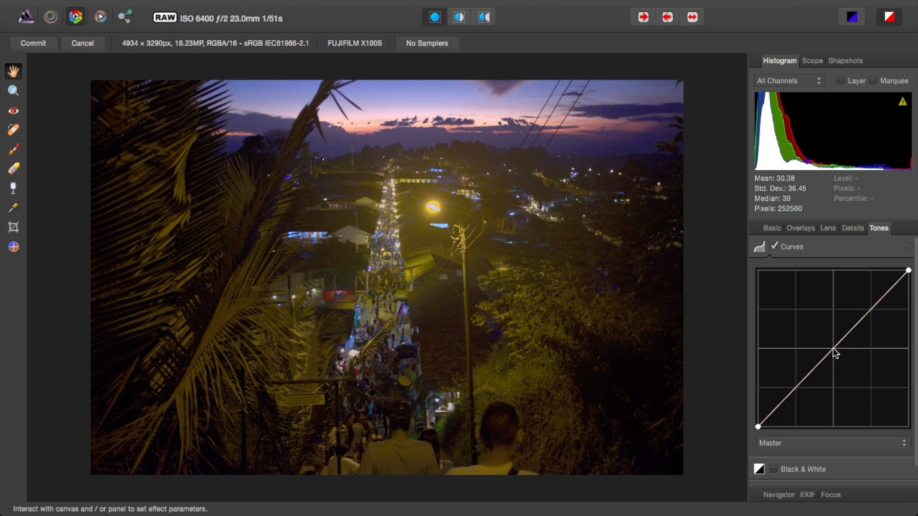
left_click_drag(833, 348, 800, 386)
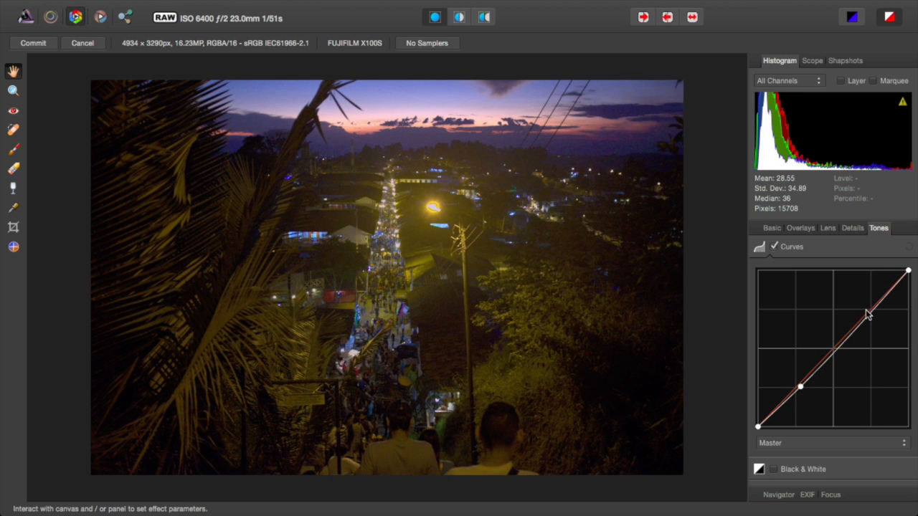
left_click_drag(869, 318, 865, 302)
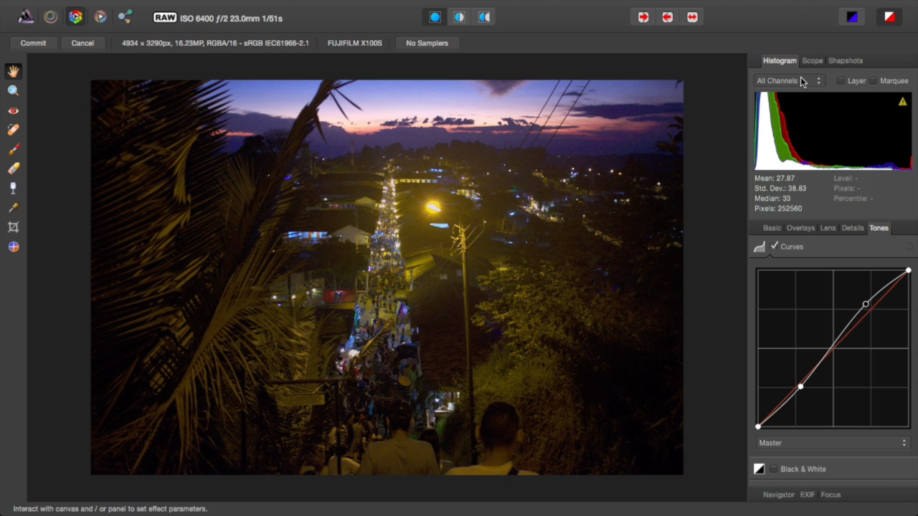
mouse_move(537, 2)
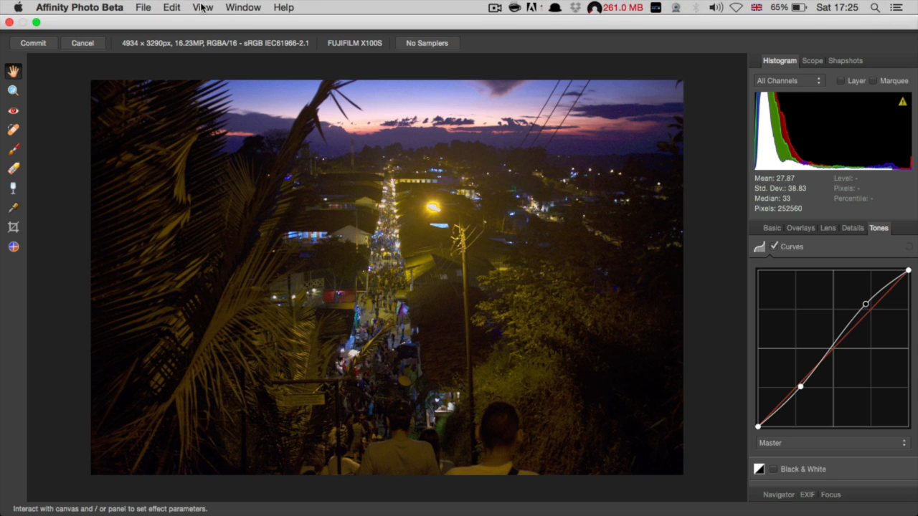
left_click(172, 7)
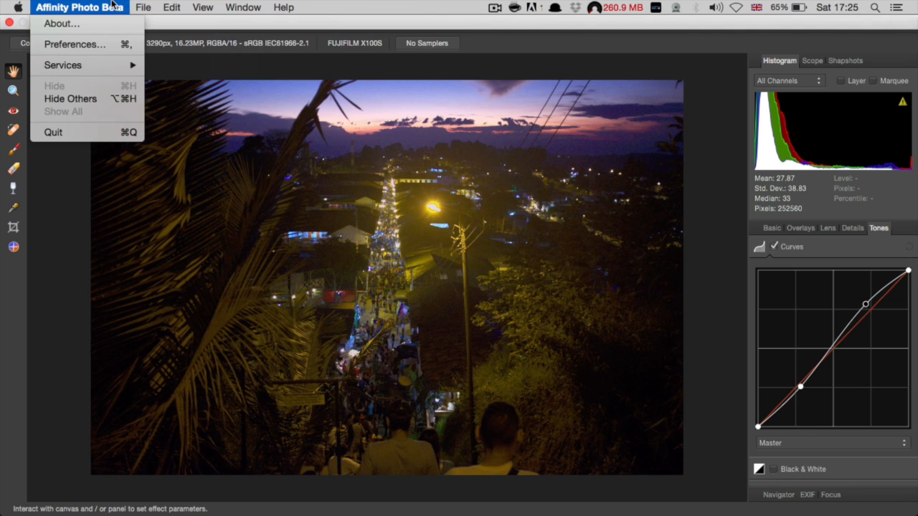
left_click(57, 209)
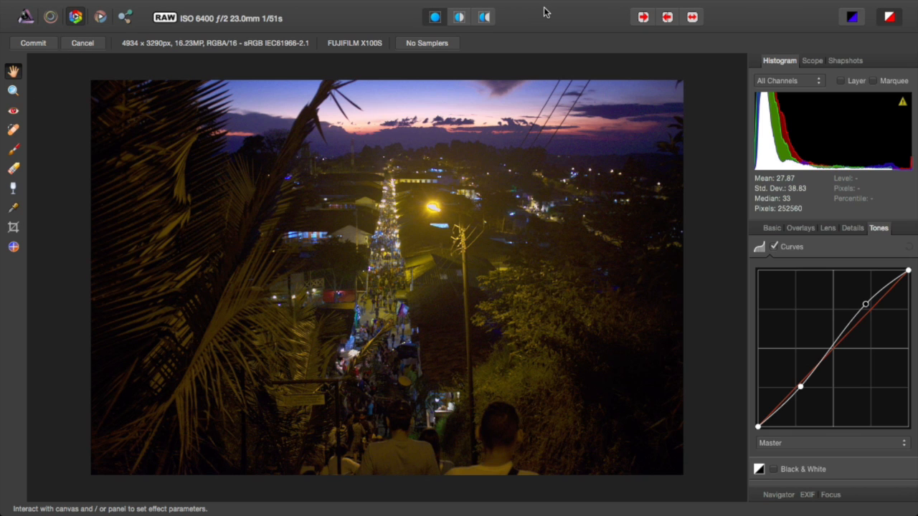
mouse_move(50, 2)
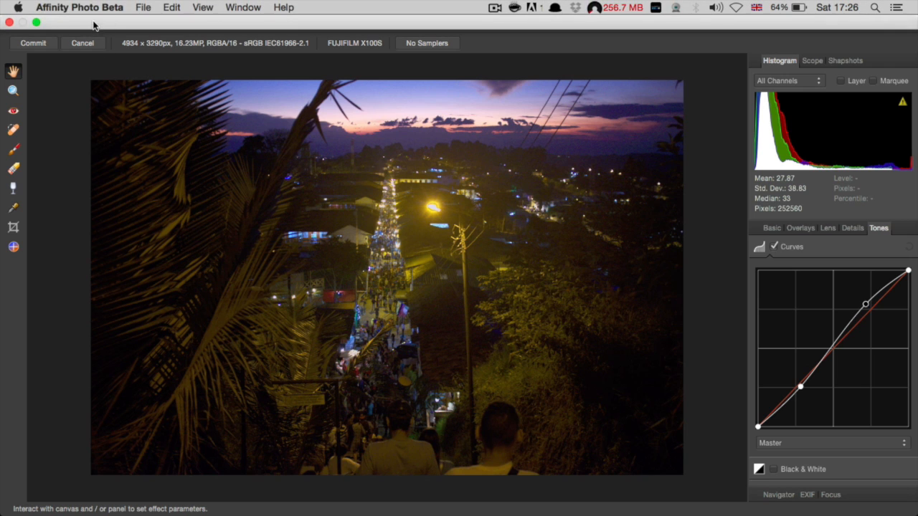
left_click(141, 6)
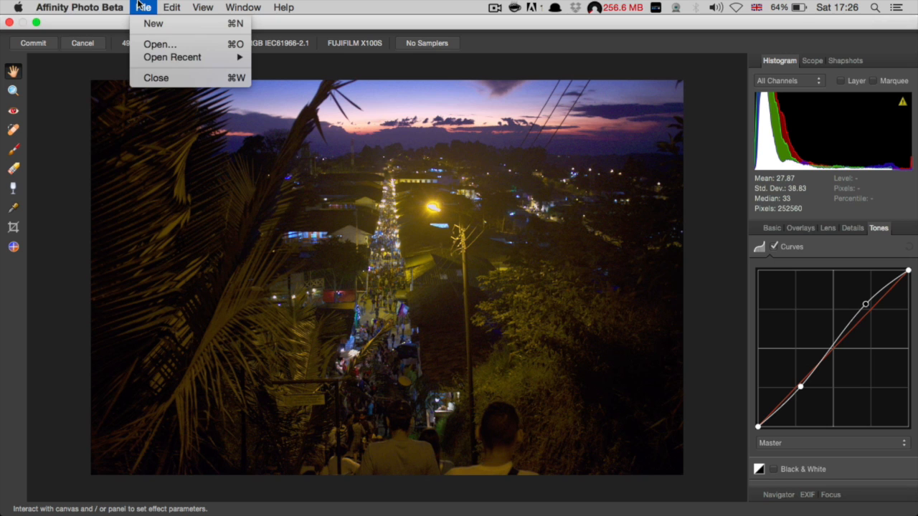
mouse_move(208, 6)
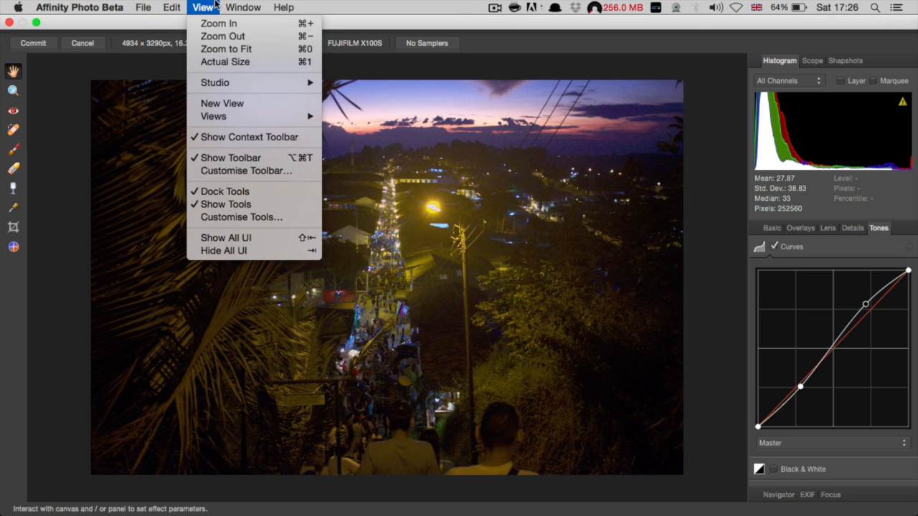
mouse_move(284, 6)
left_click(406, 4)
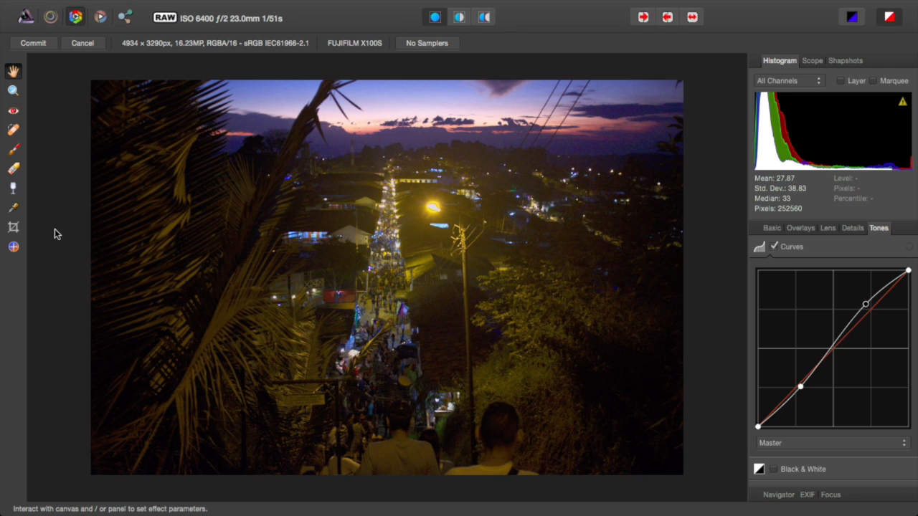
Step: Try out the Blemish Removal, Crop and other develop retouching tools
left_click(15, 131)
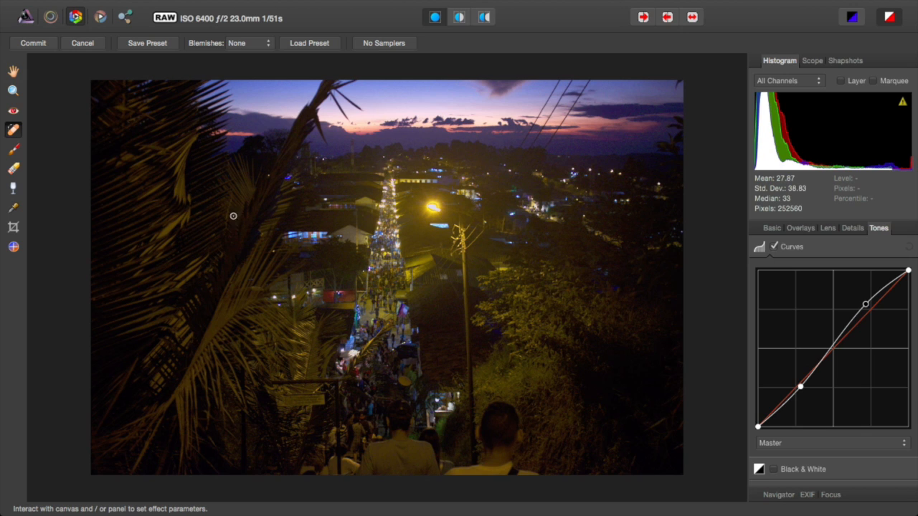
left_click(13, 188)
left_click(14, 169)
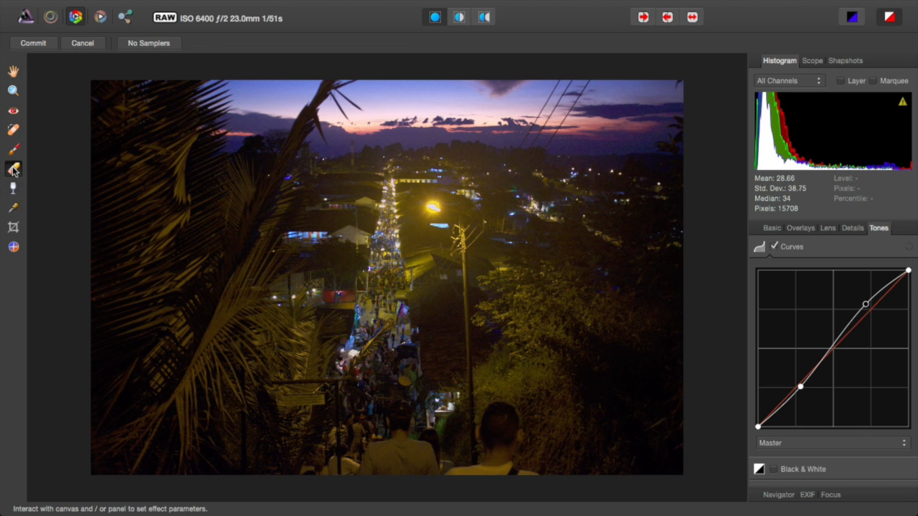
left_click(13, 209)
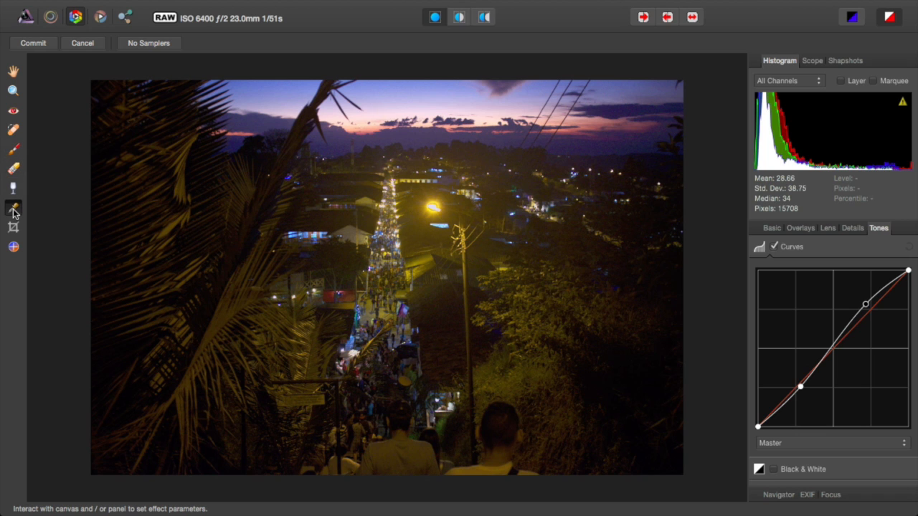
left_click(13, 228)
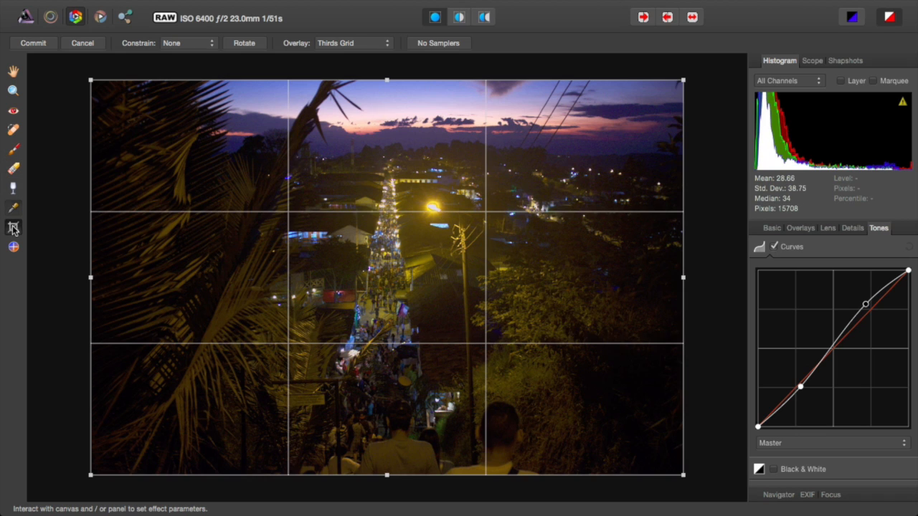
left_click(14, 189)
Step: Paint an Overlay Brush stroke across the sky, then cancel the RAW development
left_click(13, 149)
left_click_drag(262, 148, 365, 147)
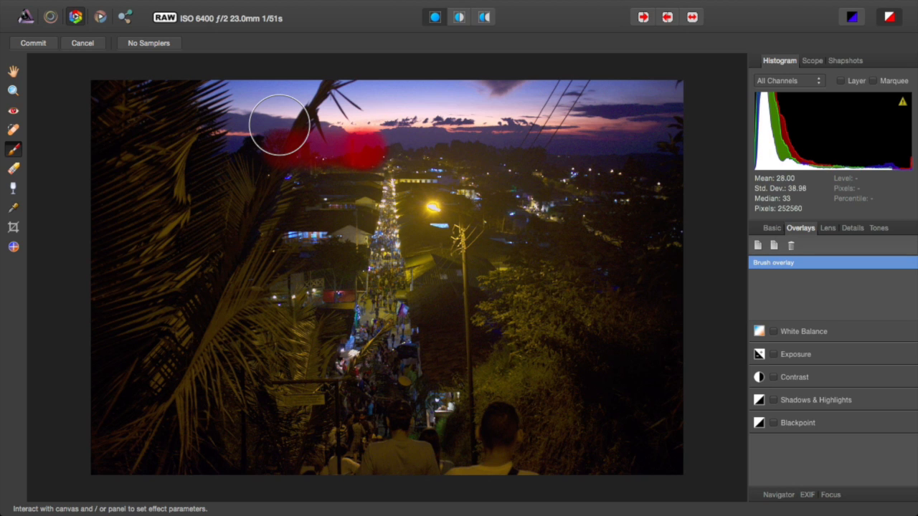
left_click(80, 44)
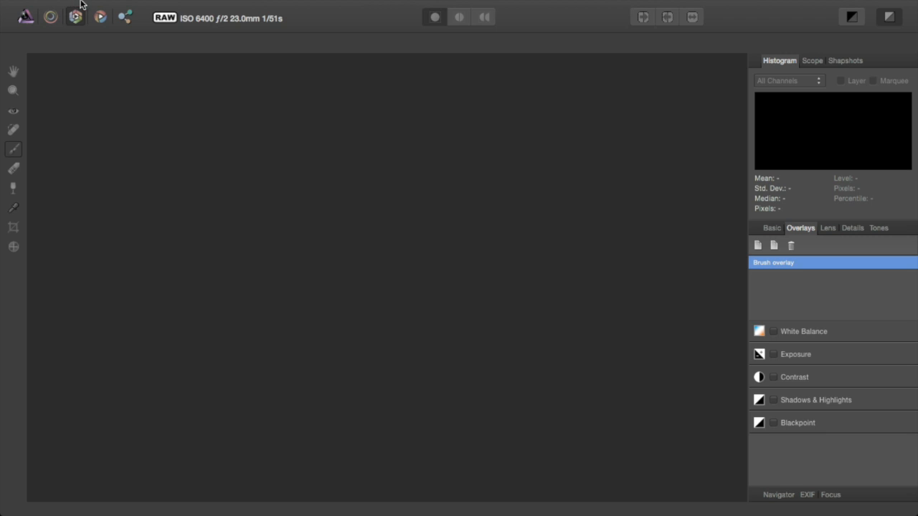
Step: Reopen DSCF6714.RAF from File > Open Recent
mouse_move(79, 2)
left_click(142, 8)
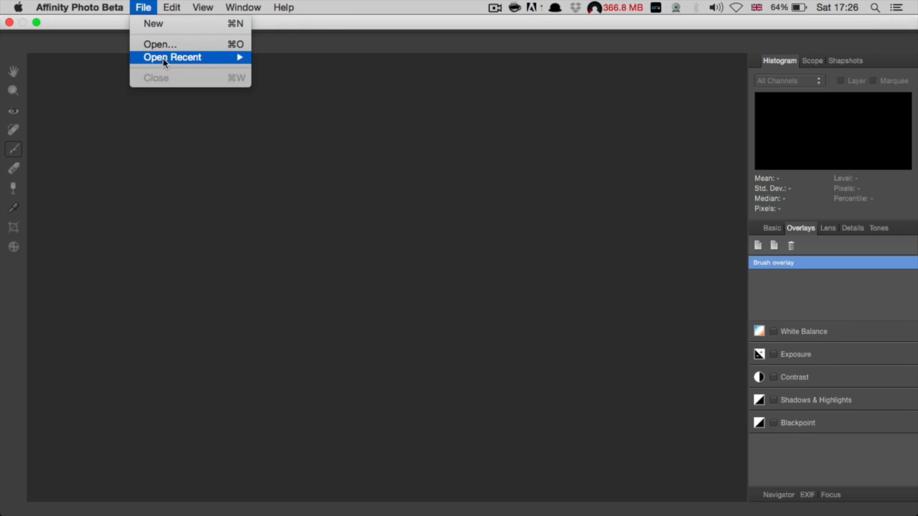
mouse_move(163, 61)
left_click(301, 57)
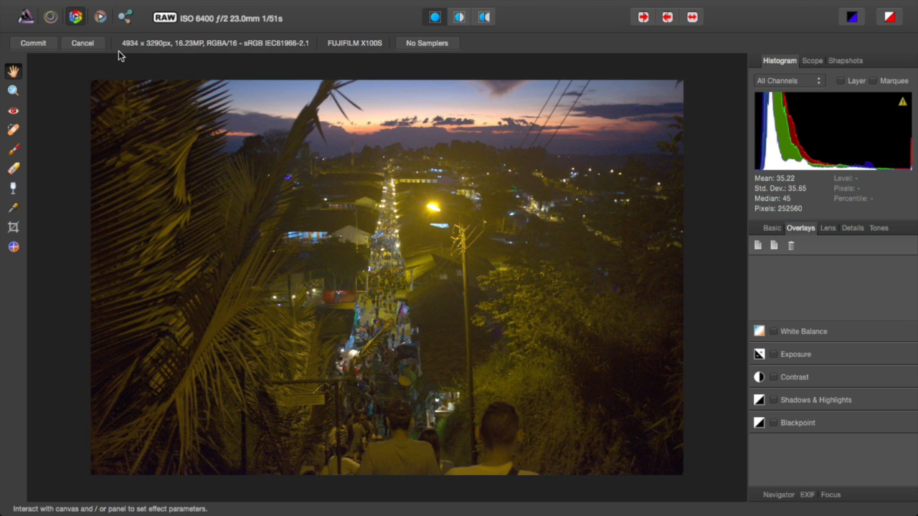
Step: Enable White Balance, Exposure and Blackpoint in the Basic panel and show highlight clipping
left_click(773, 228)
left_click(775, 267)
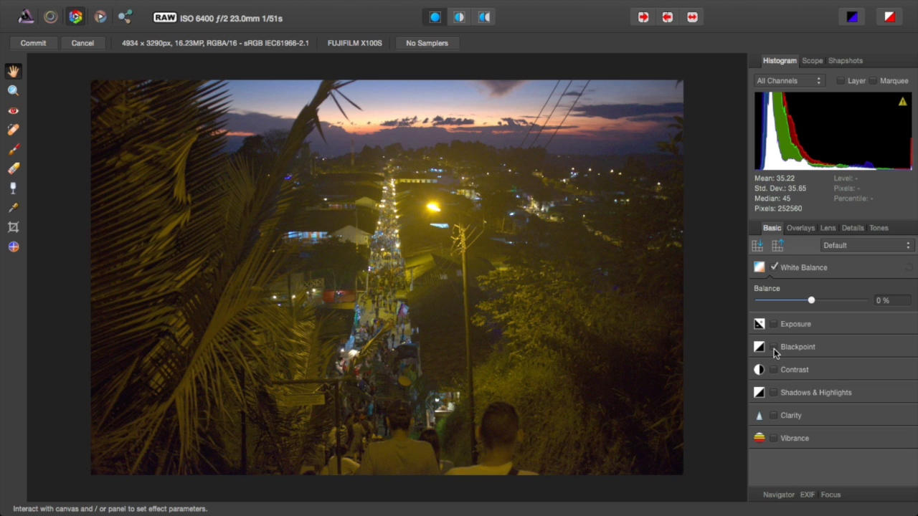
left_click(774, 324)
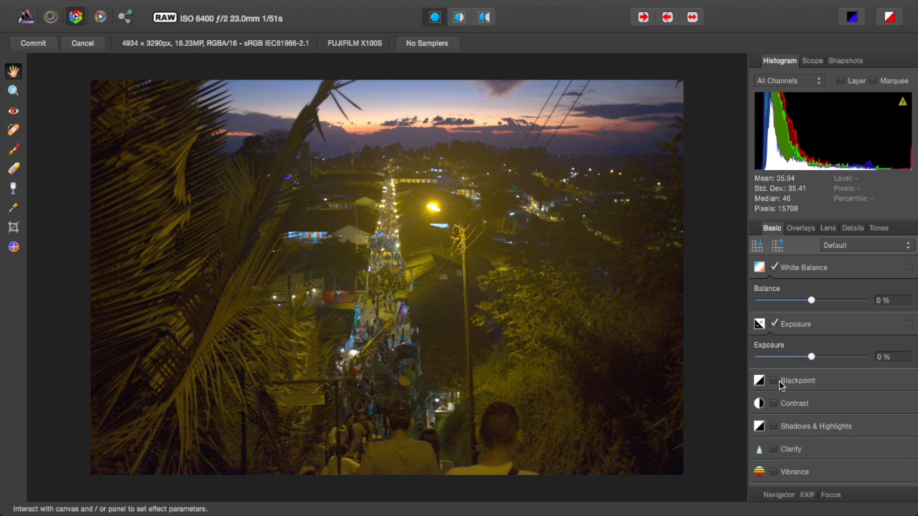
left_click(774, 381)
left_click(889, 16)
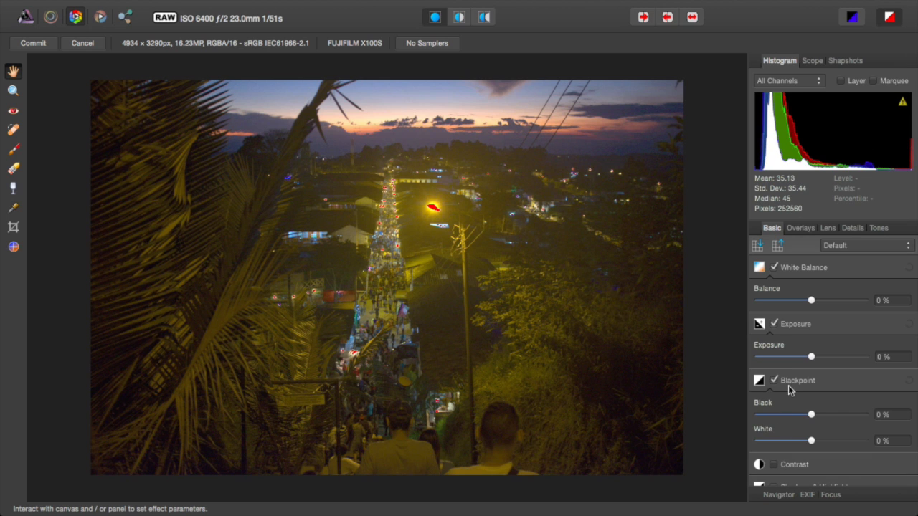
scroll(794, 391, "down", 3)
Step: Turn on Shadows & Highlights at -54% highlights, then set exposure 10% and contrast 15%
left_click(775, 428)
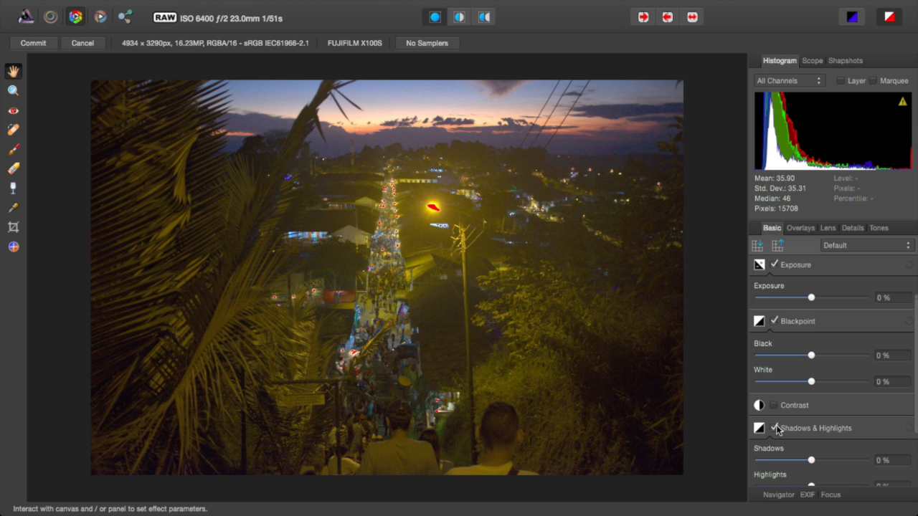
left_click_drag(791, 486, 782, 487)
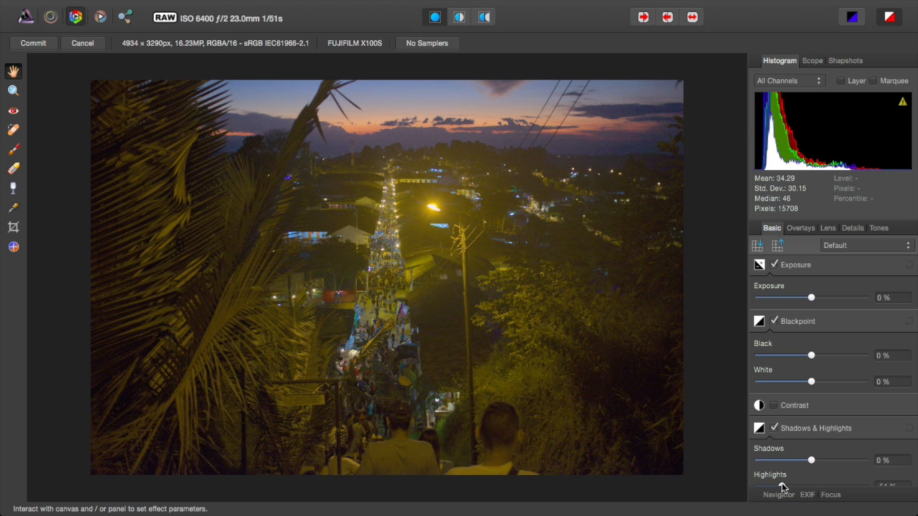
left_click(775, 406)
left_click_drag(833, 440, 818, 441)
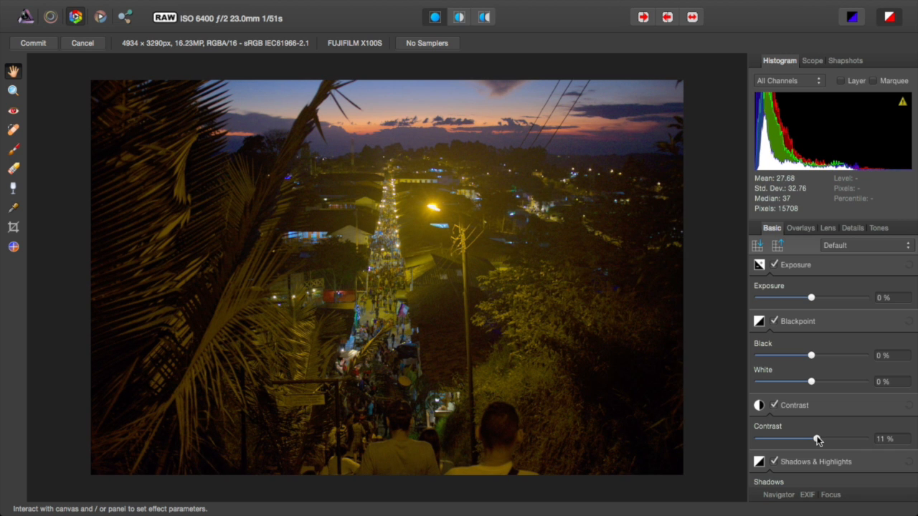
left_click_drag(812, 298, 816, 298)
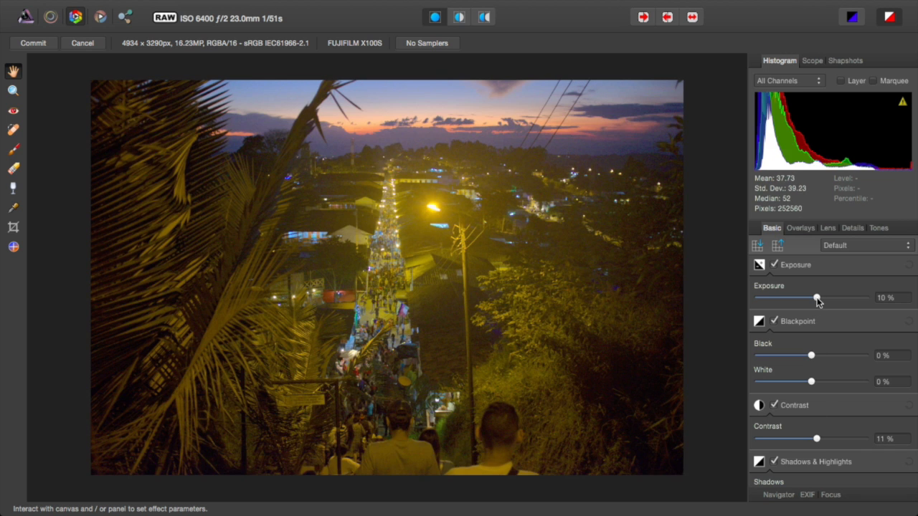
left_click_drag(817, 439, 829, 439)
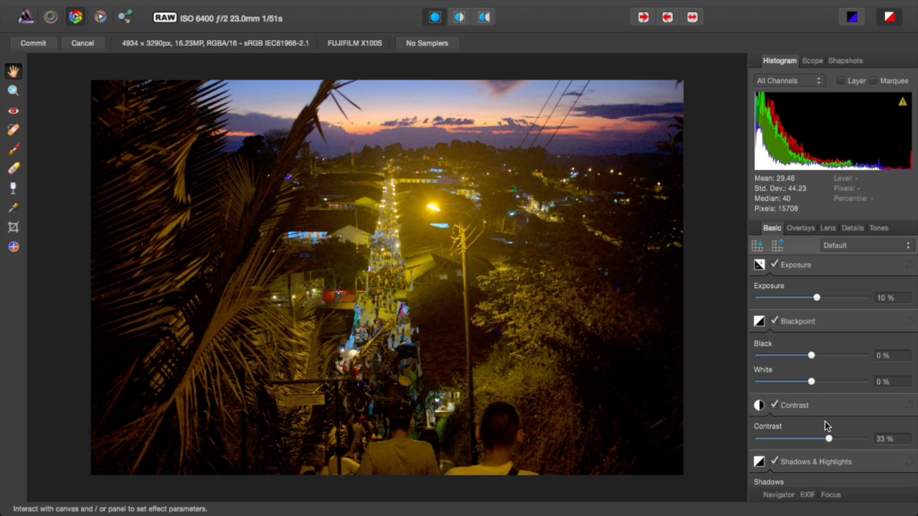
left_click(819, 439)
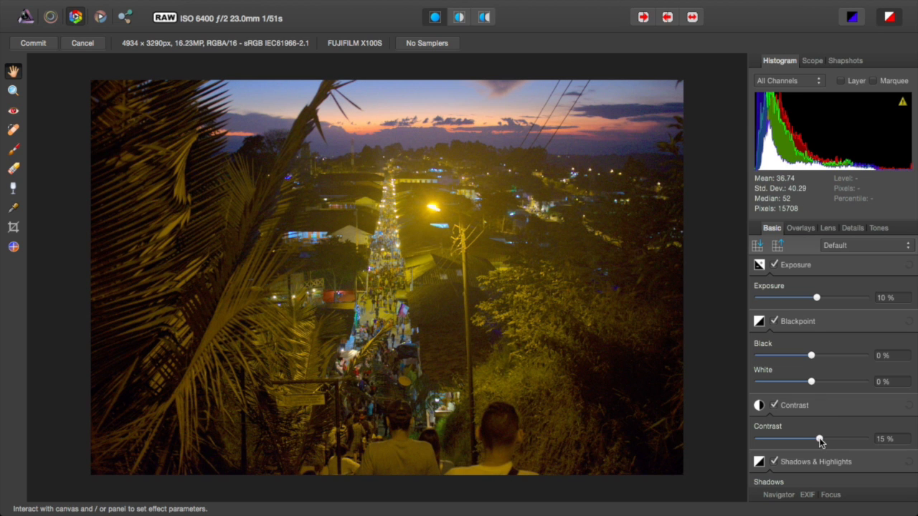
Step: Lift shadows to 6% and fine-tune the Shadows & Highlights power
scroll(821, 435, "down", 5)
left_click_drag(828, 379, 813, 379)
scroll(814, 380, "down", 1)
scroll(814, 373, "up", 1)
left_click_drag(785, 428, 879, 437)
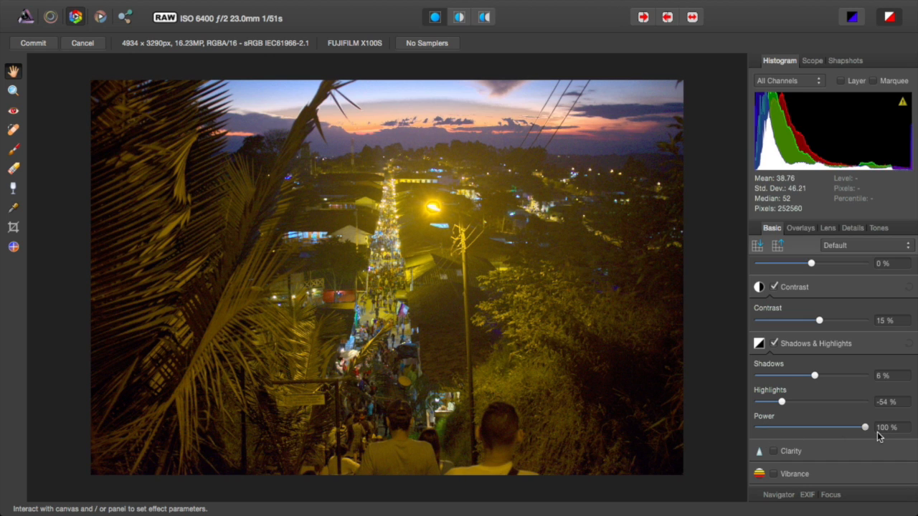
mouse_move(880, 431)
left_mouse_down()
mouse_move(869, 435)
mouse_move(878, 421)
mouse_move(867, 427)
left_mouse_up()
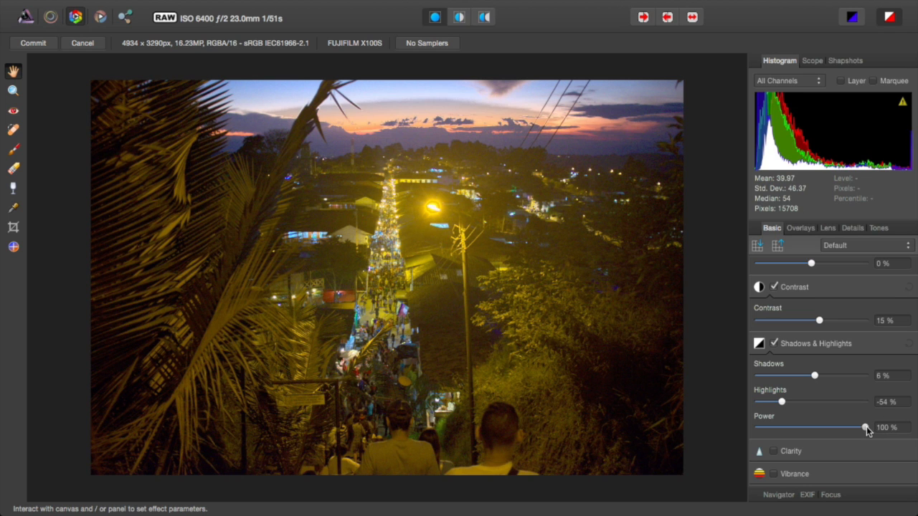
Step: View the photo's EXIF and Focus details, then return to the Navigator
left_click(779, 495)
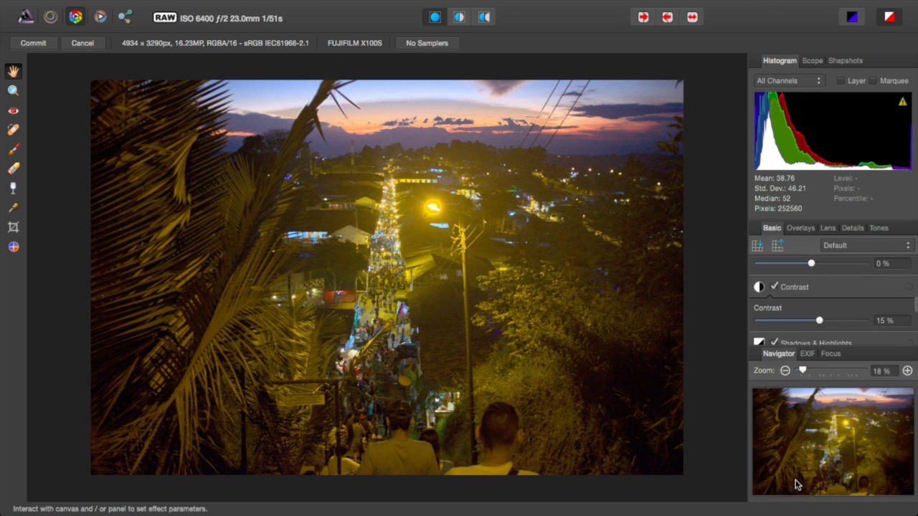
left_click(805, 356)
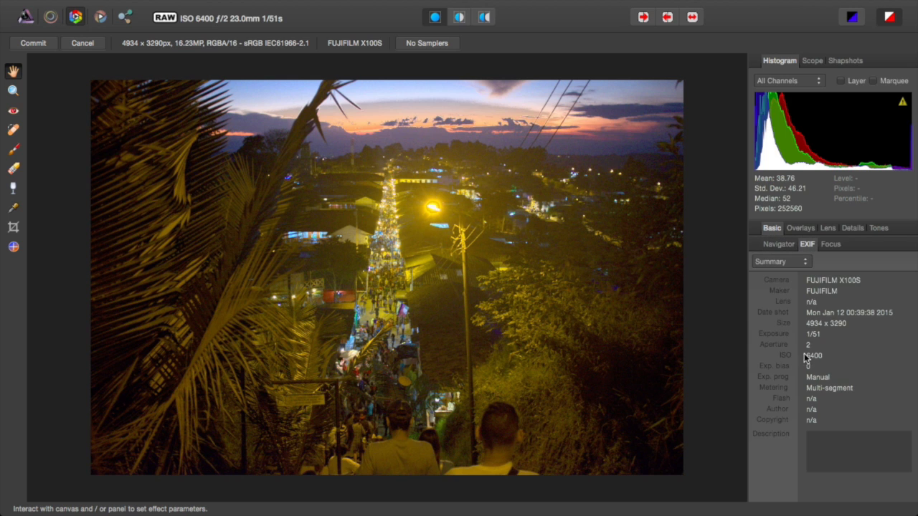
left_click(831, 244)
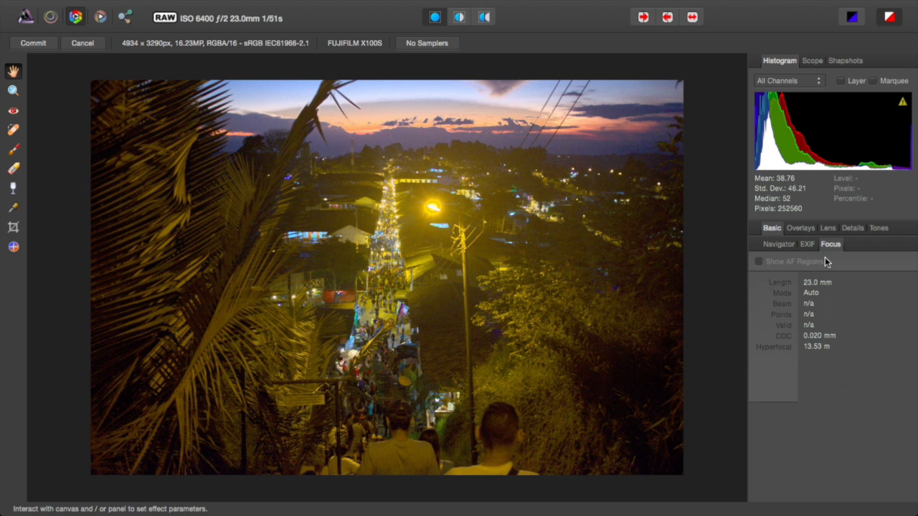
left_click(776, 245)
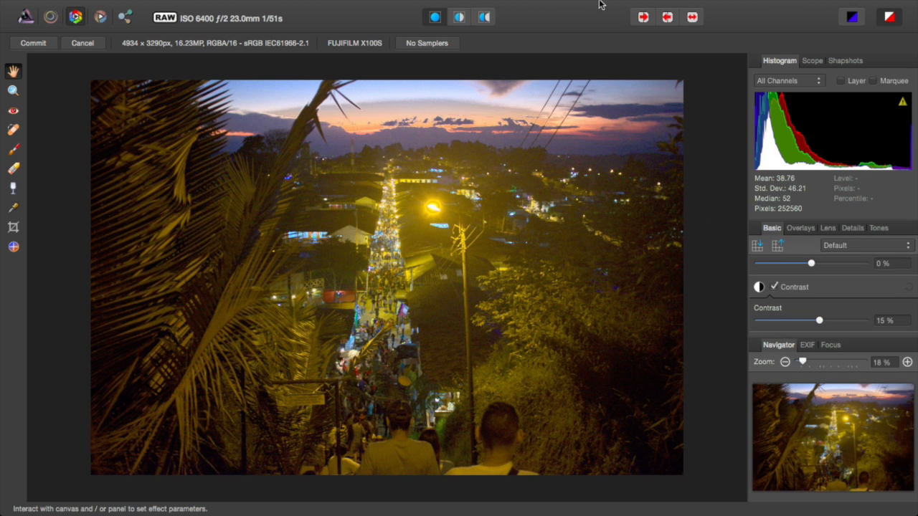
Step: Browse the application menu bar and close it without choosing anything
mouse_move(472, 8)
left_click(224, 7)
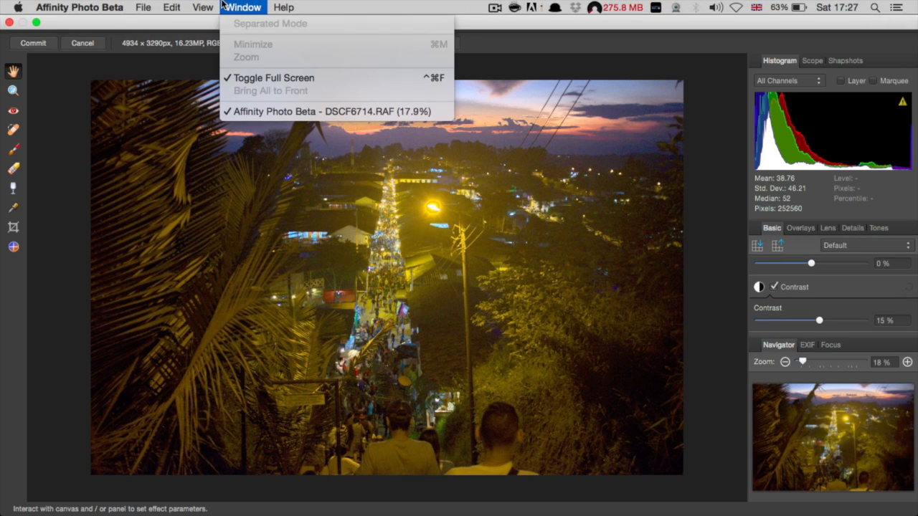
left_click(51, 172)
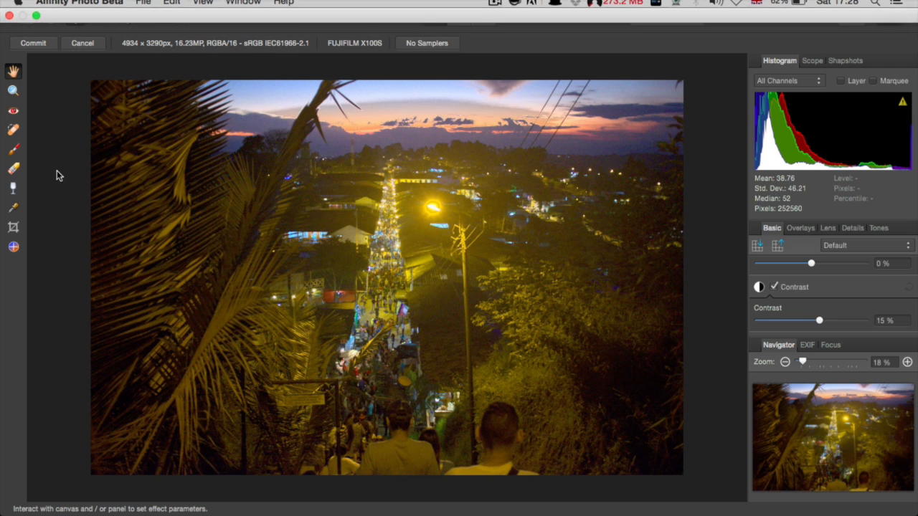
Step: Commit the RAW development and open Unsharp Mask, raising the radius to 0.9 px
left_click(39, 47)
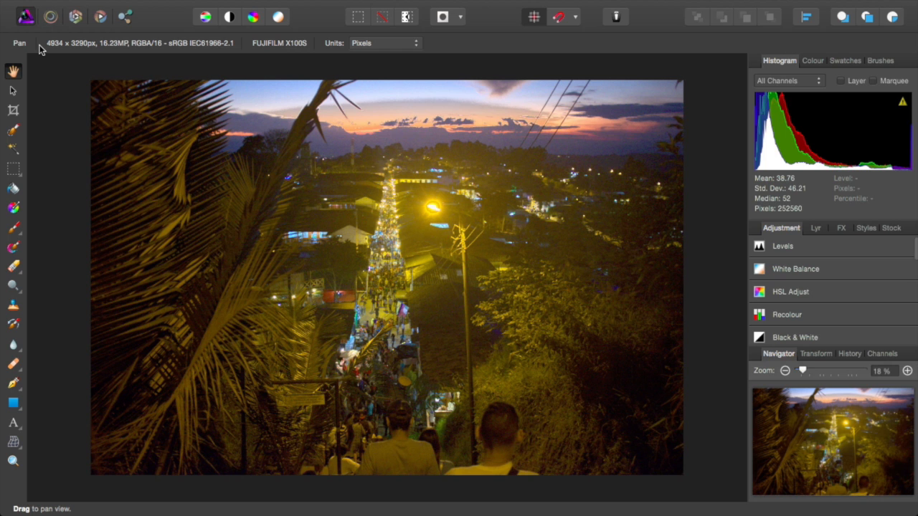
mouse_move(221, 3)
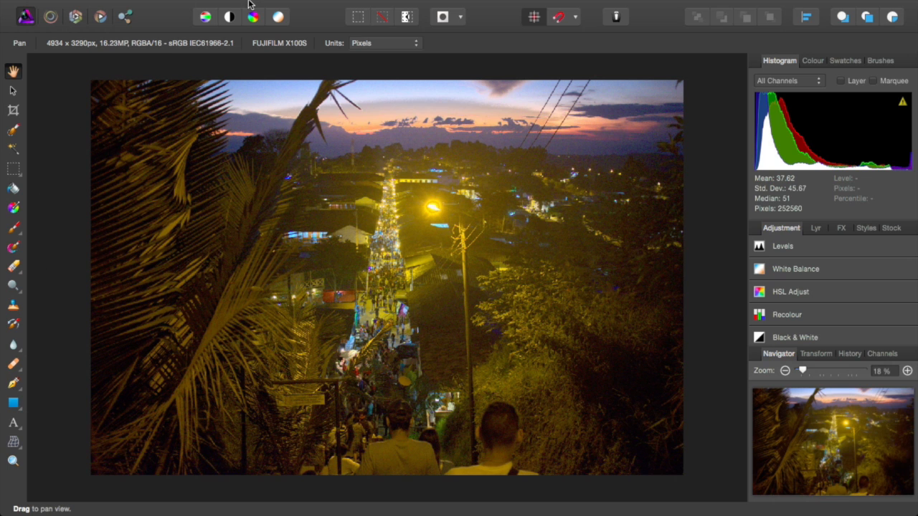
mouse_move(284, 4)
left_click(418, 7)
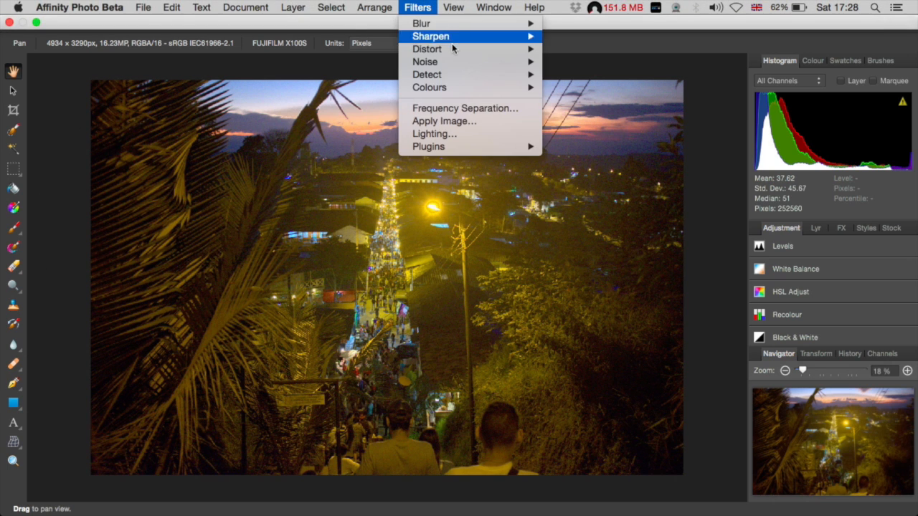
mouse_move(462, 36)
left_click(592, 35)
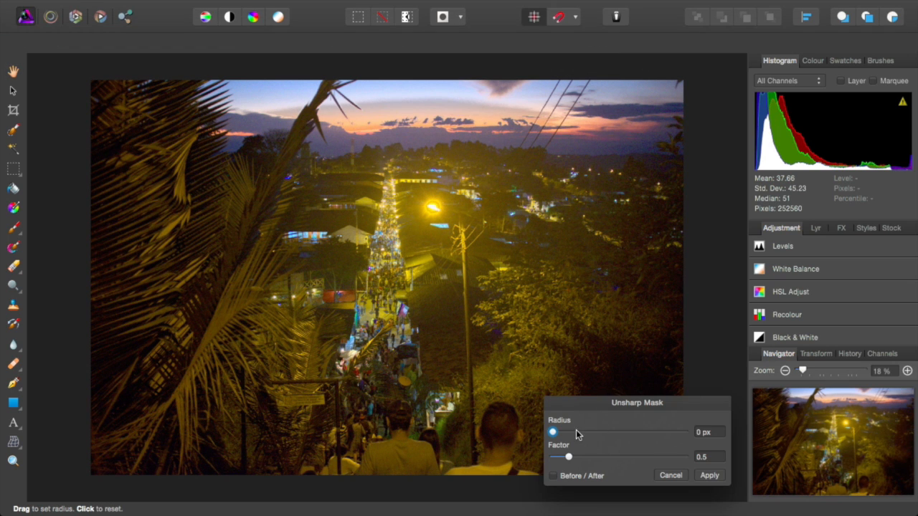
left_click_drag(561, 434, 583, 459)
Step: Compare before and after repeatedly, then apply the unsharp mask at factor 0.935
left_click(557, 475)
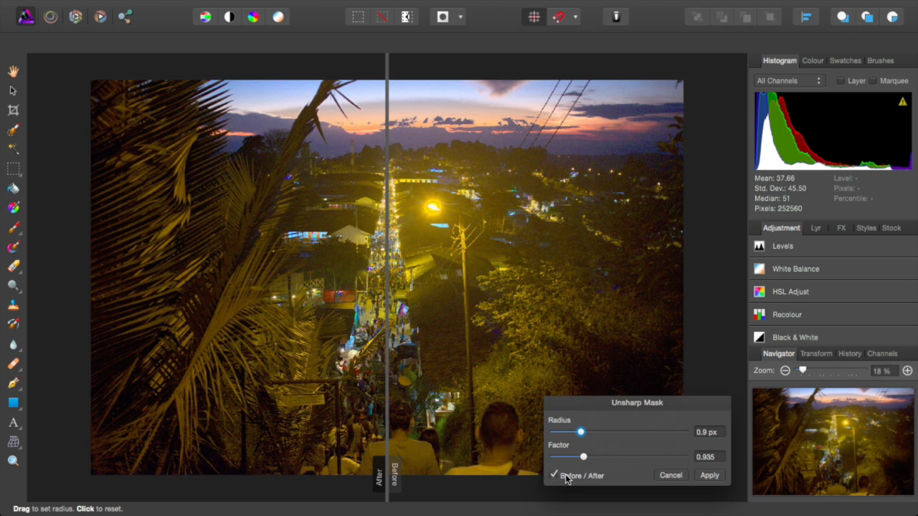
left_click(566, 478)
left_click(566, 479)
left_click(566, 478)
left_click(566, 479)
left_click(566, 479)
left_click(566, 479)
left_click(566, 478)
left_click(566, 478)
left_click(566, 479)
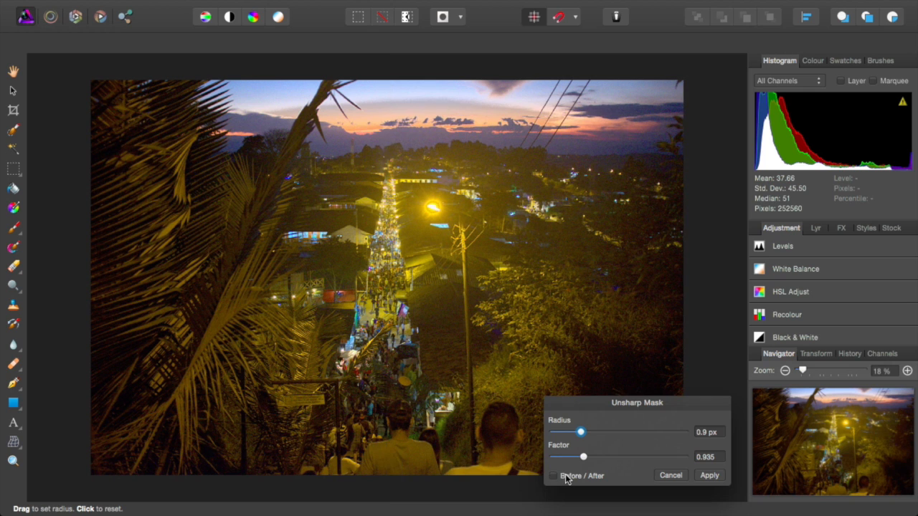
left_click(709, 476)
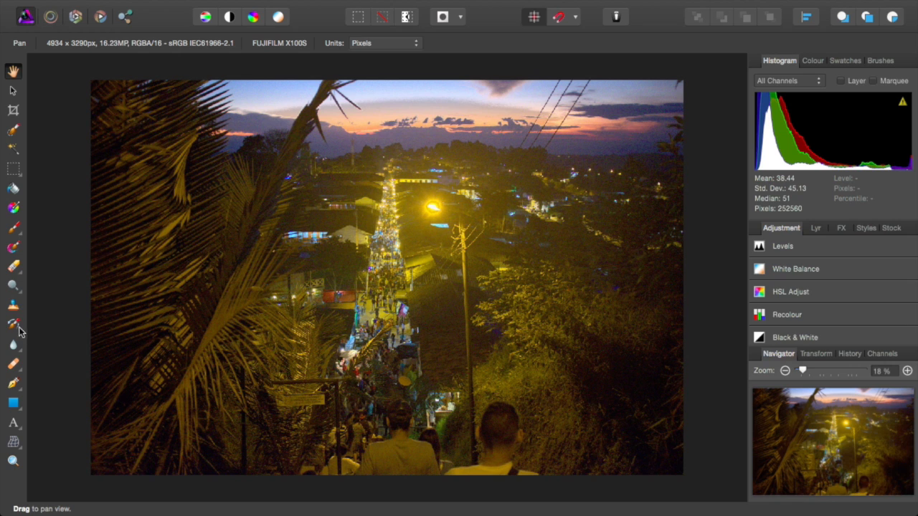
Step: Try the Undo Brush, Erase, Clone and healing tools
left_click(13, 324)
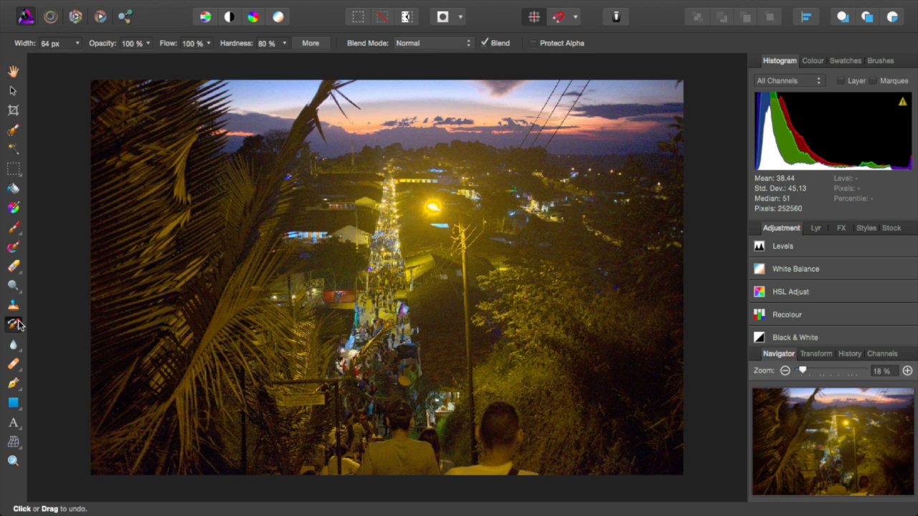
left_click(18, 269)
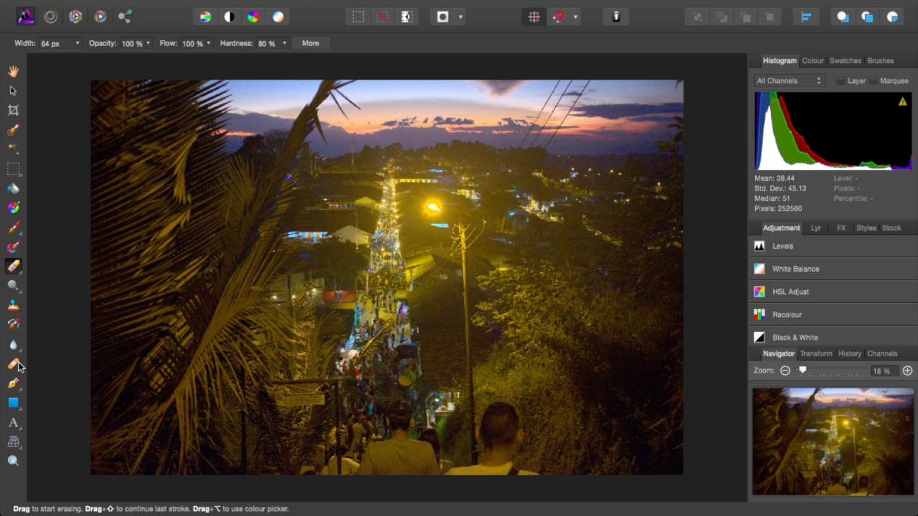
left_click(15, 367)
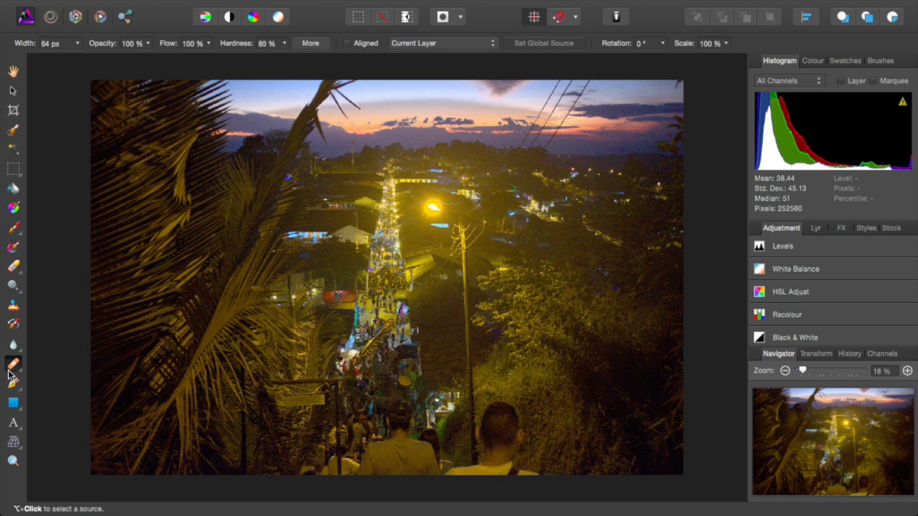
left_click(21, 371)
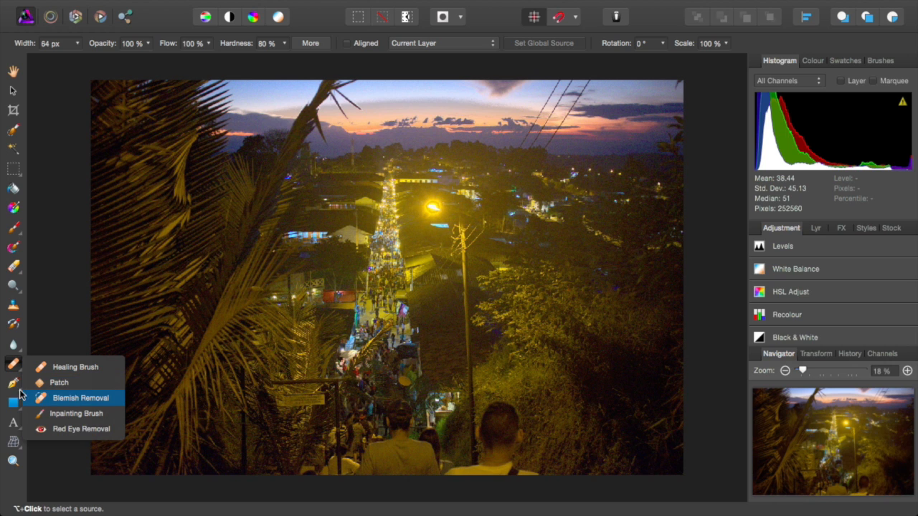
Step: Marquee a rectangle around the street lamp, clear it, and select the entire image
left_click(10, 172)
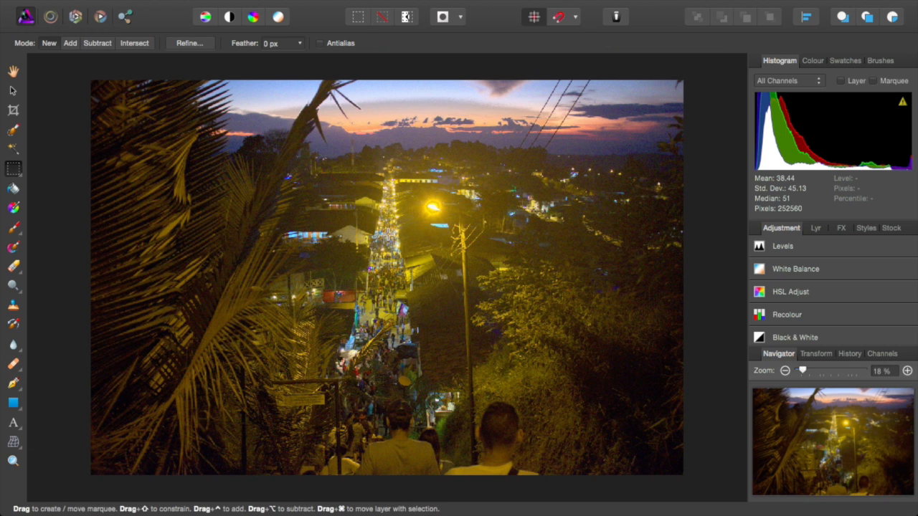
left_click_drag(420, 198, 449, 221)
left_click(13, 71)
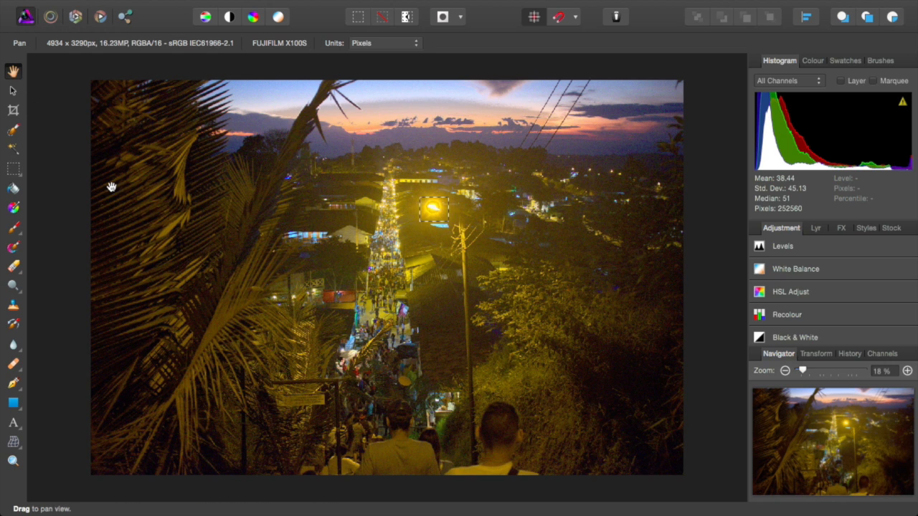
left_click(16, 173)
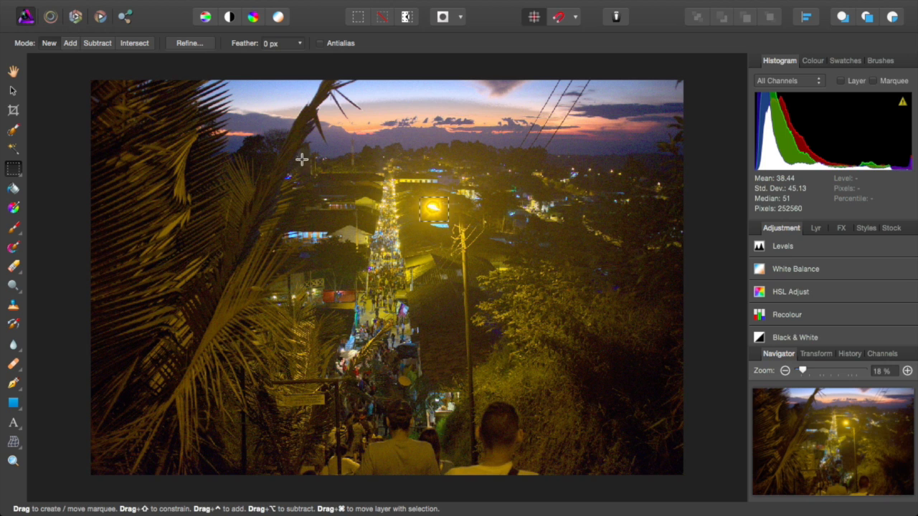
left_click_drag(396, 176, 475, 222)
left_click(82, 71)
key("super+a")
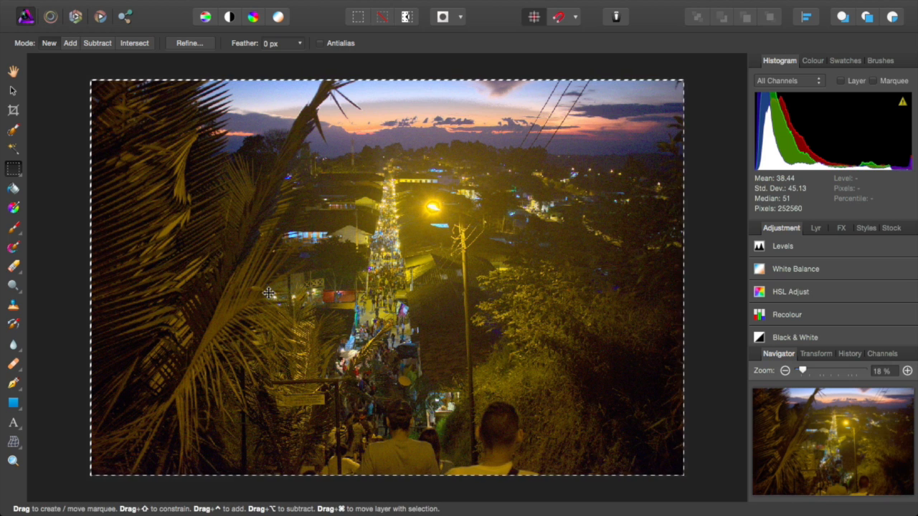
Step: Browse the brush and healing tool lists and choose the Inpainting Brush
left_click(13, 283)
left_click(14, 247)
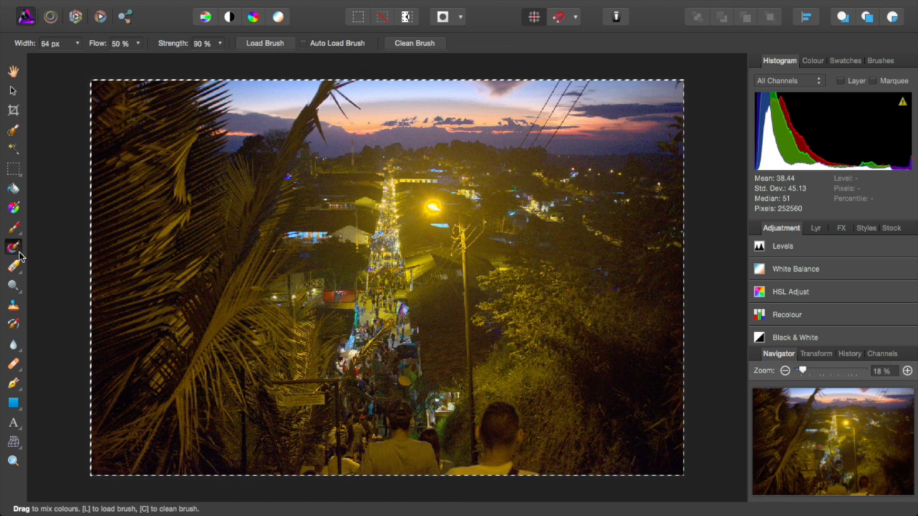
left_click(21, 235)
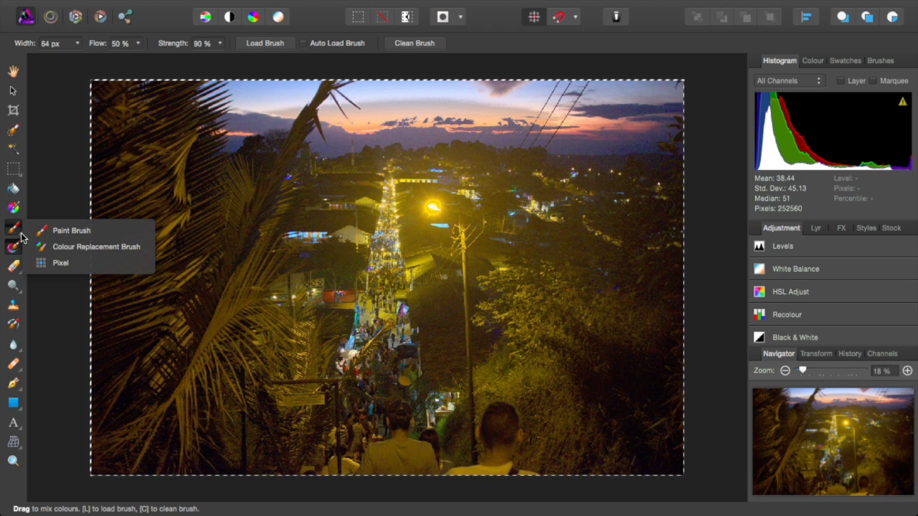
left_click(40, 325)
left_click(21, 391)
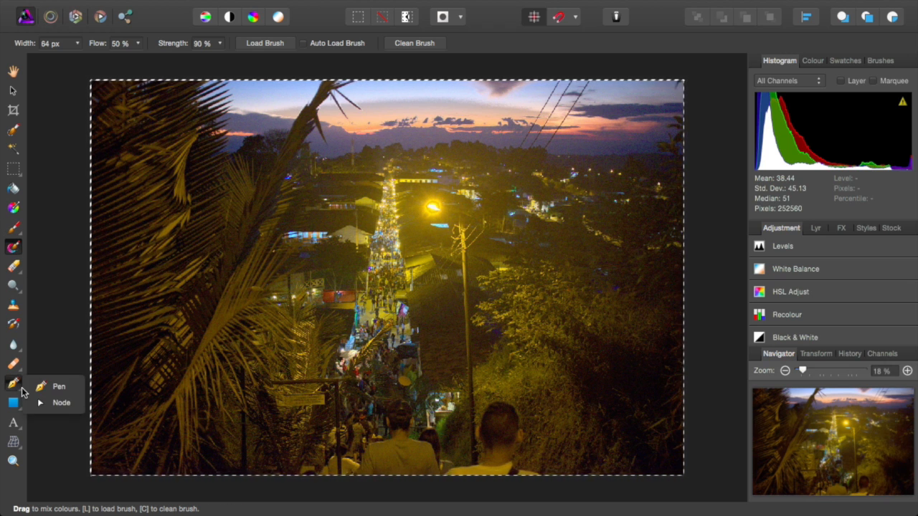
left_click(24, 368)
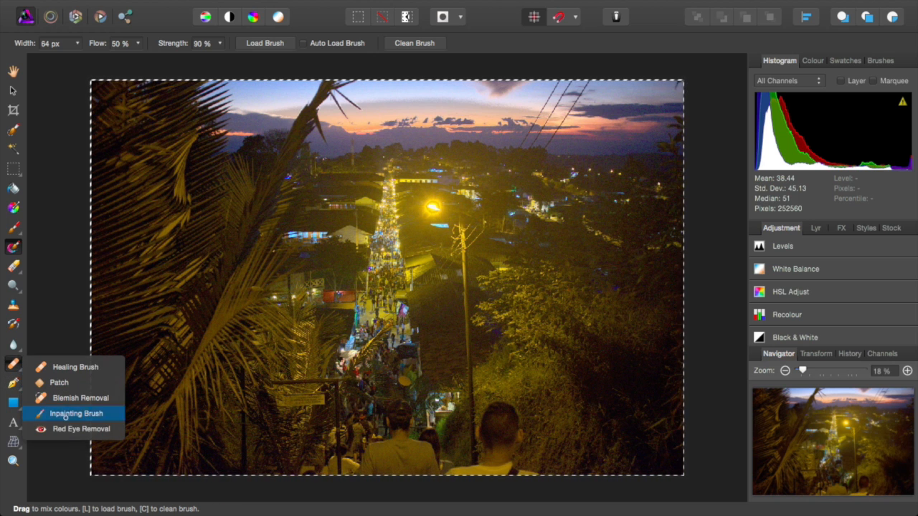
left_click(70, 416)
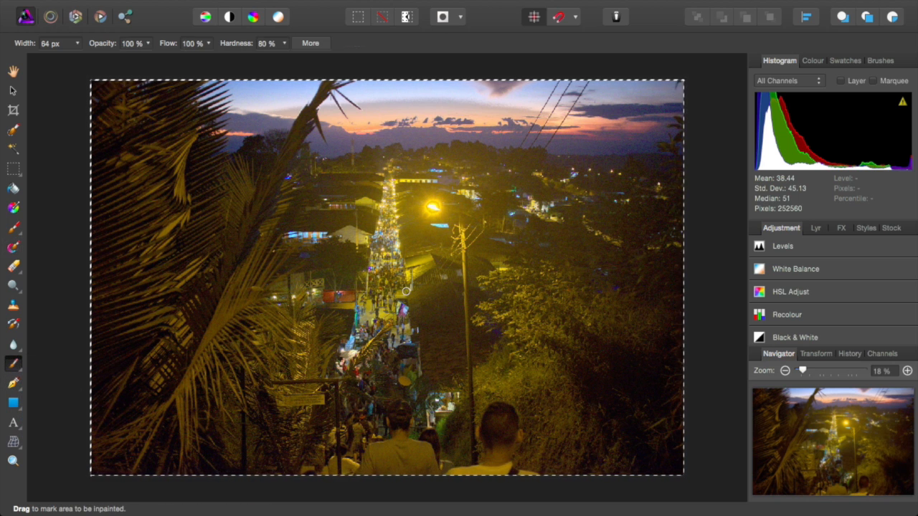
Step: Inpaint the bright street lamp, undoing and repainting the stroke
left_click_drag(430, 205, 427, 208)
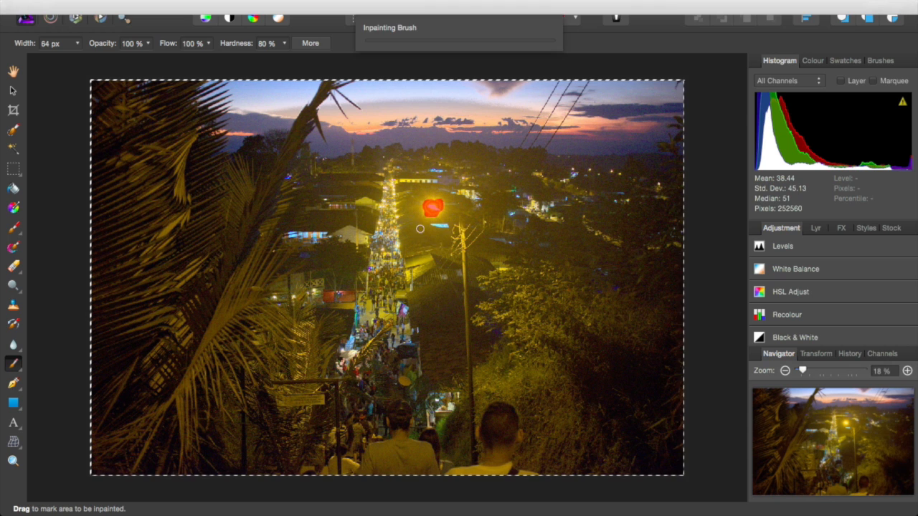
key("ctrl+z")
key("ctrl+z")
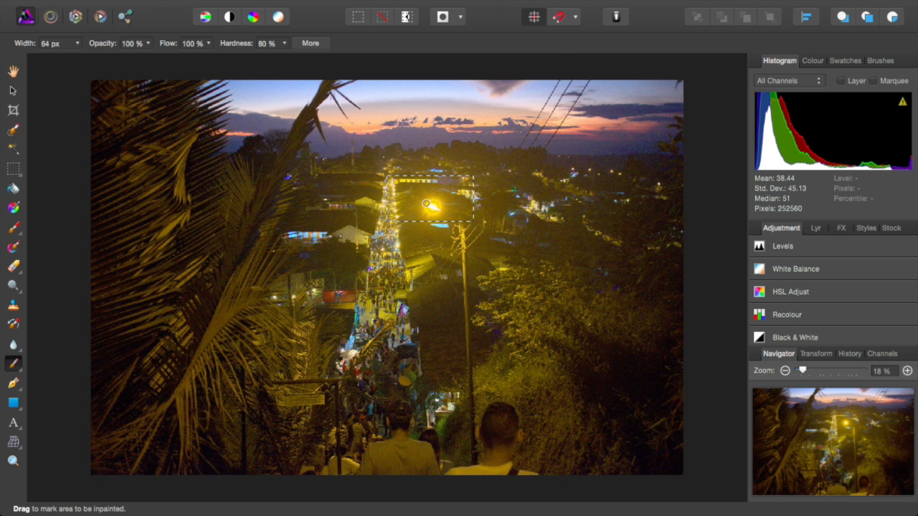
left_click_drag(429, 206, 448, 206)
Step: Paint out the man at the bottom right with several strokes and show the History panel
mouse_move(479, 463)
left_mouse_down()
mouse_move(490, 412)
mouse_move(511, 414)
mouse_move(523, 474)
mouse_move(534, 479)
mouse_move(452, 472)
mouse_move(525, 473)
mouse_move(506, 431)
mouse_move(506, 453)
mouse_move(503, 432)
mouse_move(483, 467)
mouse_move(502, 456)
mouse_move(504, 464)
mouse_move(483, 430)
mouse_move(488, 412)
mouse_move(505, 404)
mouse_move(515, 429)
mouse_move(508, 407)
mouse_move(491, 429)
left_mouse_up()
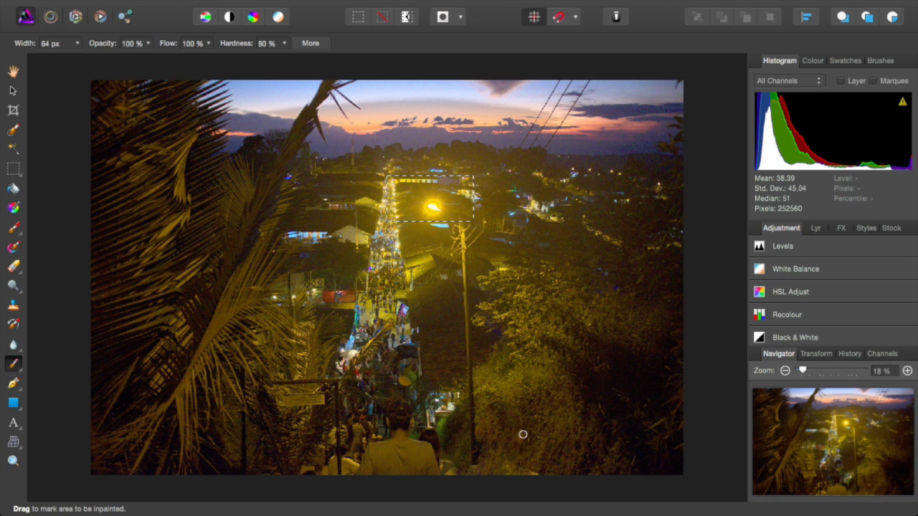
mouse_move(522, 430)
left_mouse_down()
mouse_move(516, 441)
mouse_move(520, 413)
left_mouse_up()
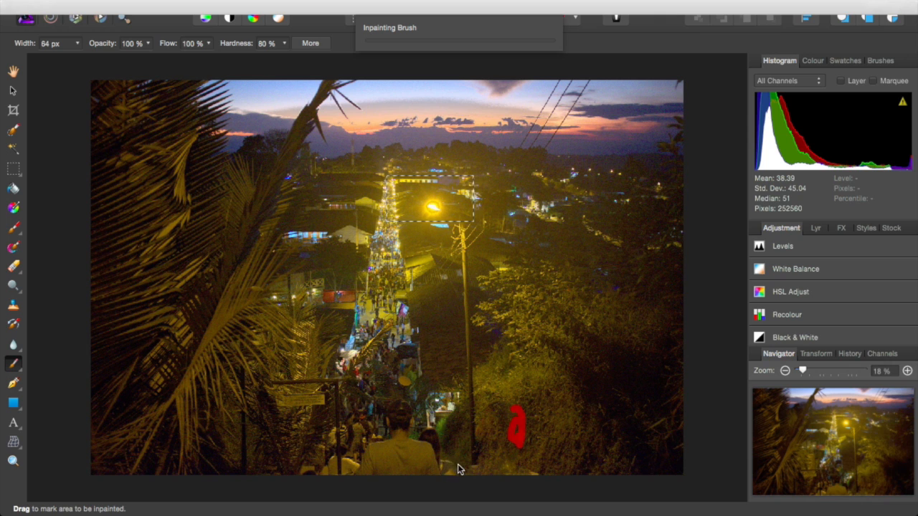
left_click(532, 474)
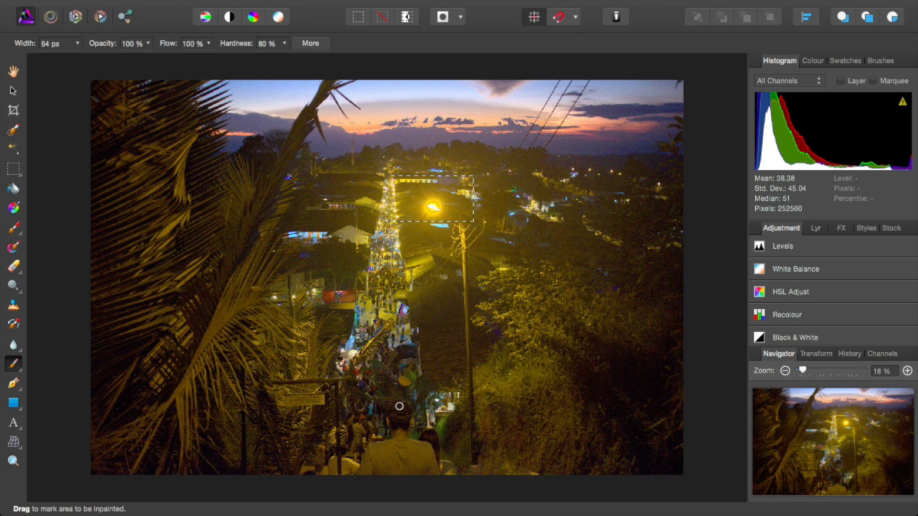
left_click(506, 473)
left_click_drag(504, 456, 506, 473)
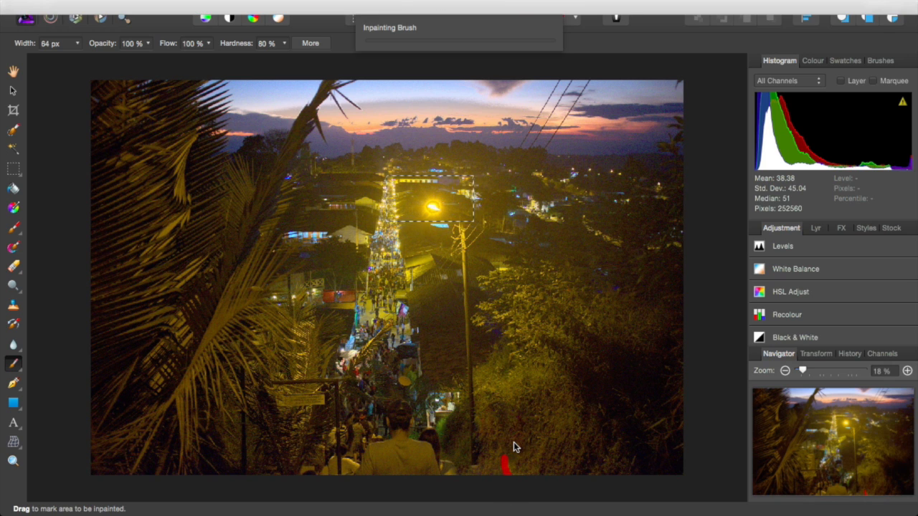
left_click(850, 354)
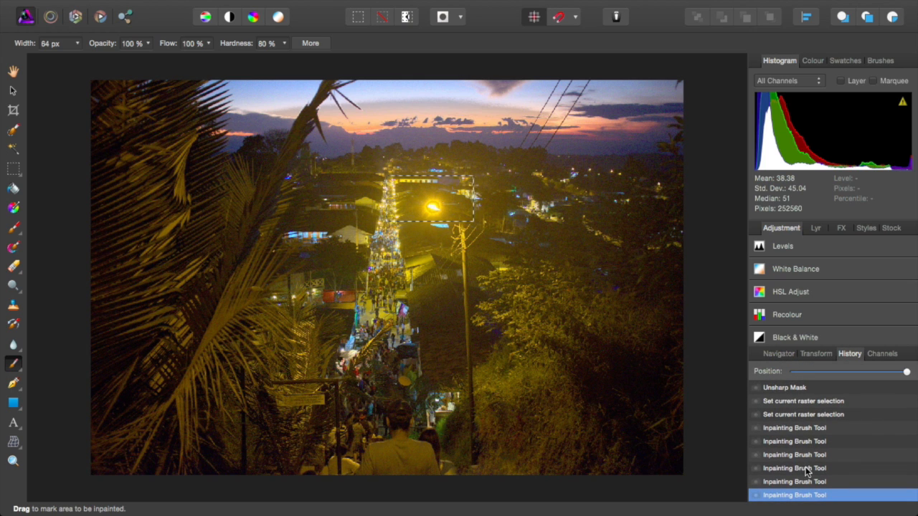
Step: Compare History states and roll back to the first Inpainting Brush stroke, discarding later ones
left_click(814, 416)
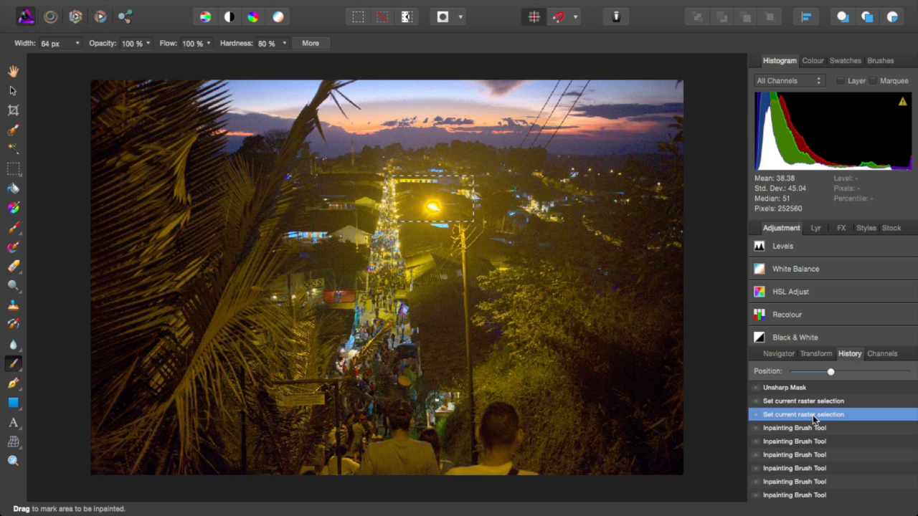
left_click(812, 497)
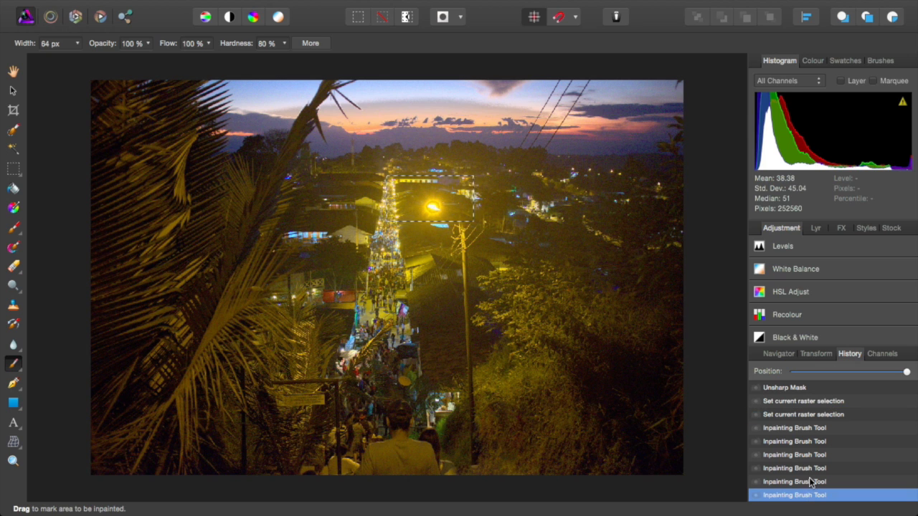
left_click(815, 430)
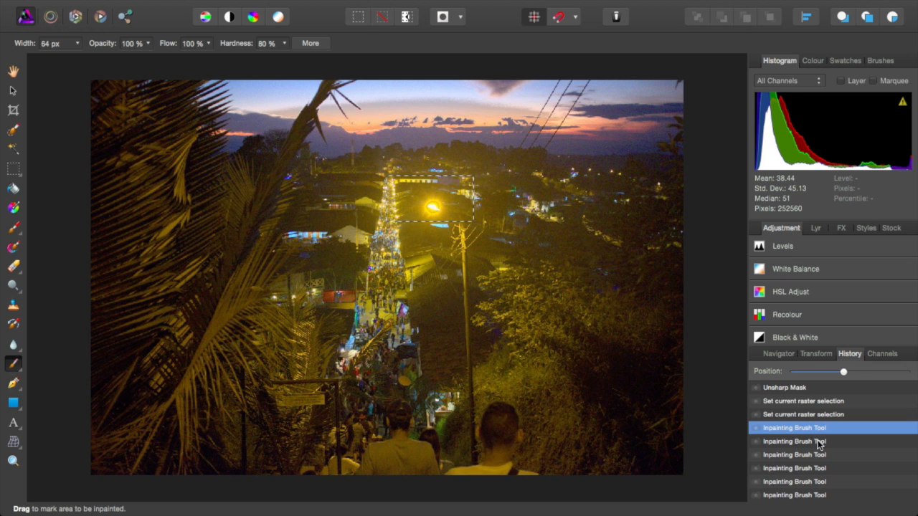
left_click(819, 442)
left_click(818, 428)
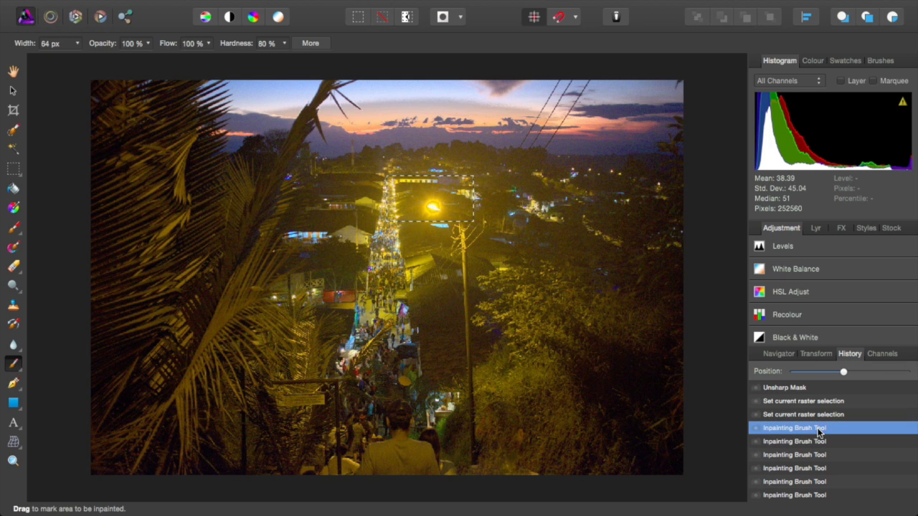
left_click(815, 442)
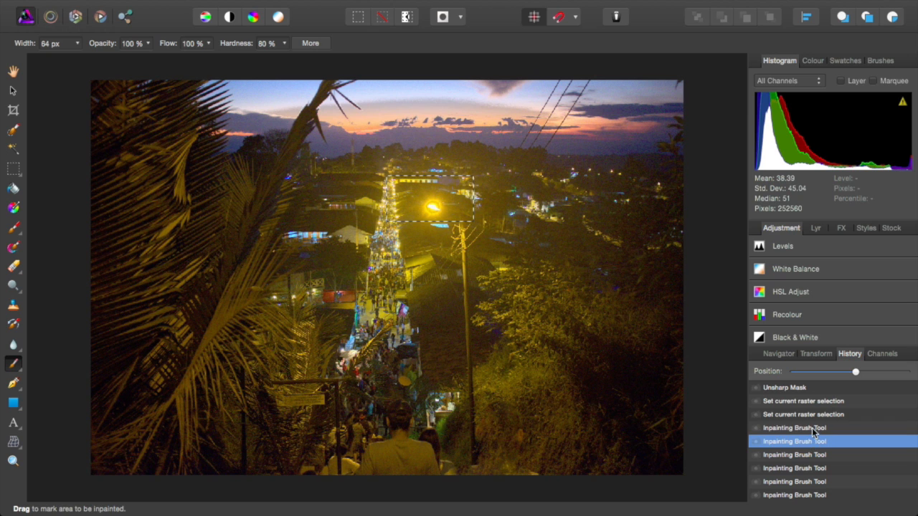
left_click(815, 429)
left_click(48, 141)
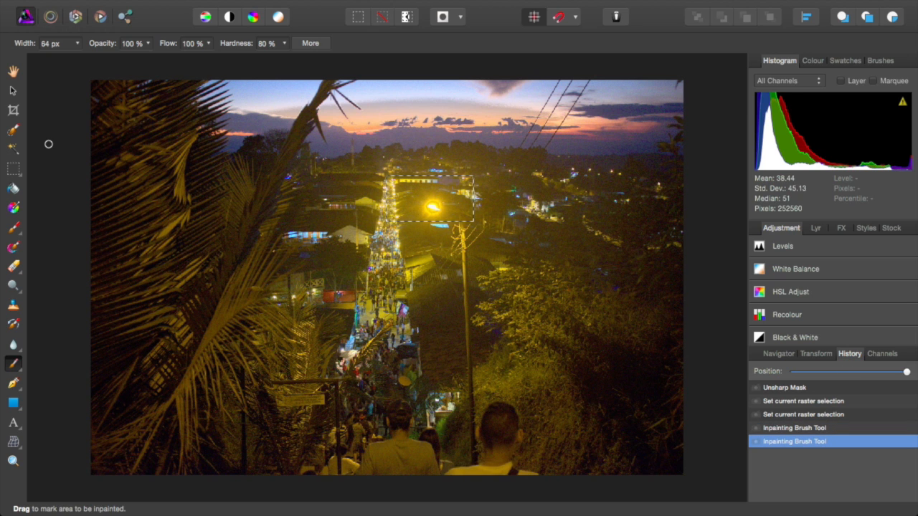
Step: Open the countryside path RAW photo DSCF6403.RAF via File > Open
mouse_move(66, 4)
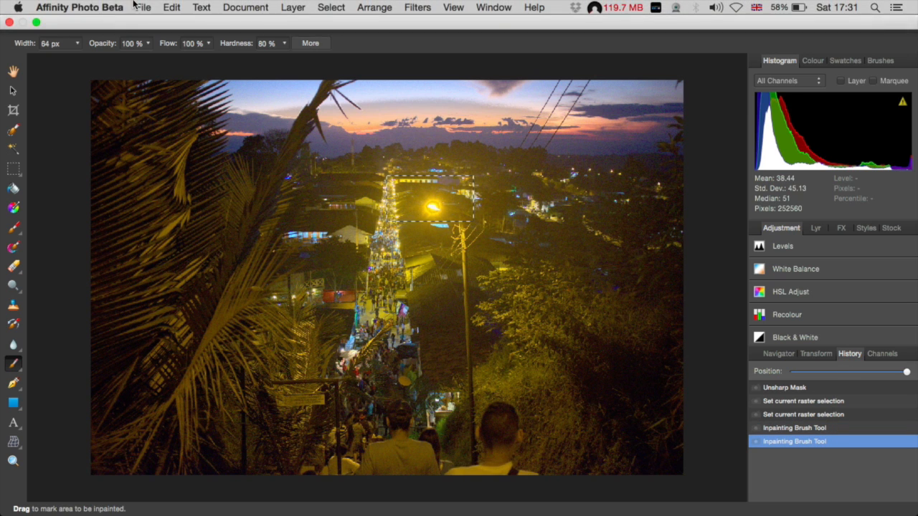
left_click(143, 7)
left_click(160, 45)
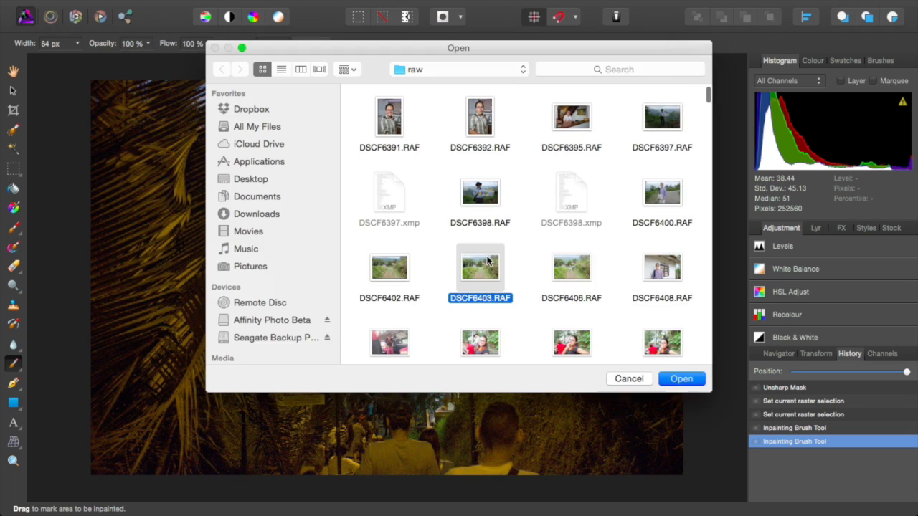
double_click(487, 256)
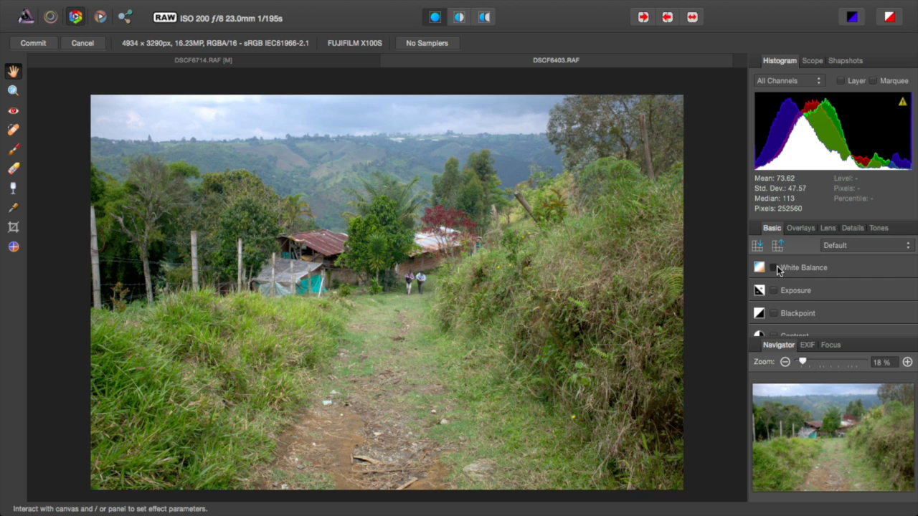
Step: Tick White Balance and set its Balance to -3 %
left_click(774, 267)
mouse_move(811, 300)
left_mouse_down()
mouse_move(824, 300)
mouse_move(788, 301)
mouse_move(810, 301)
left_mouse_up()
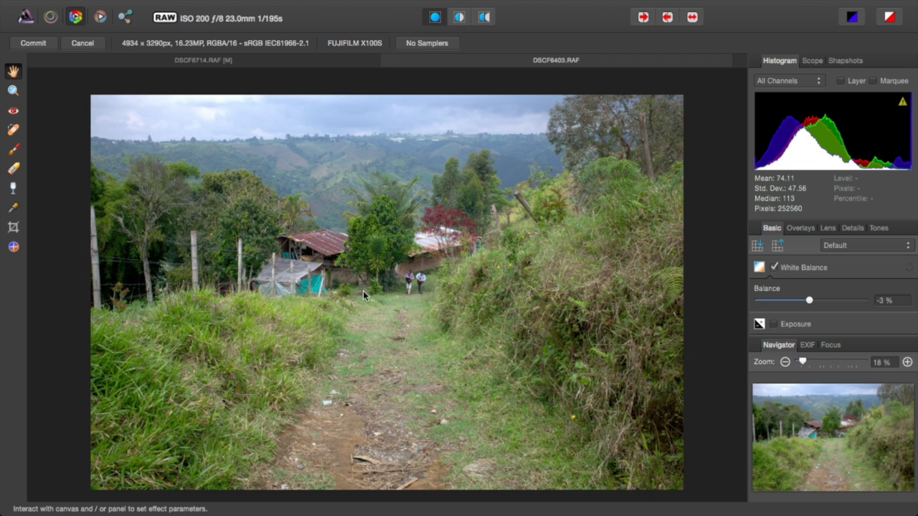
left_click(794, 269)
left_click(762, 268)
scroll(882, 304, "down", 5)
Step: Warm the photo to 12 % white balance and brighten it with 7 % exposure
left_click_drag(801, 301, 818, 302)
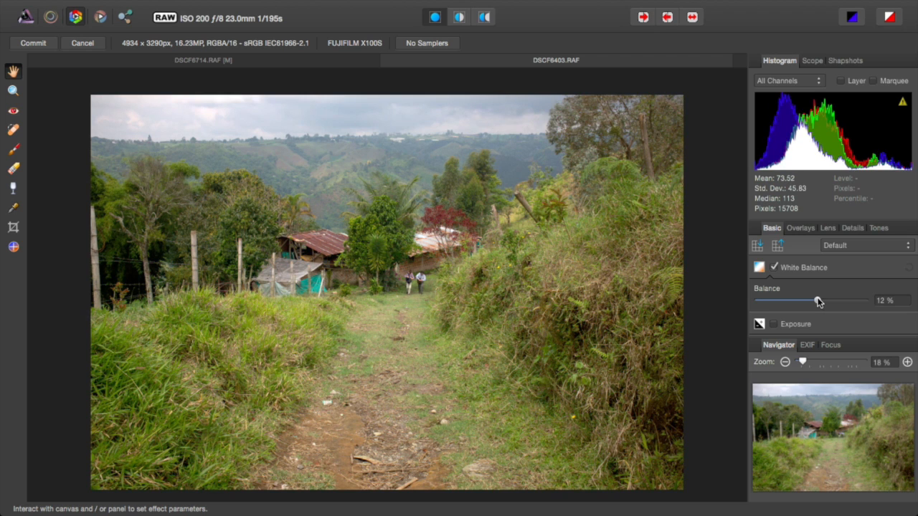
scroll(785, 322, "down", 3)
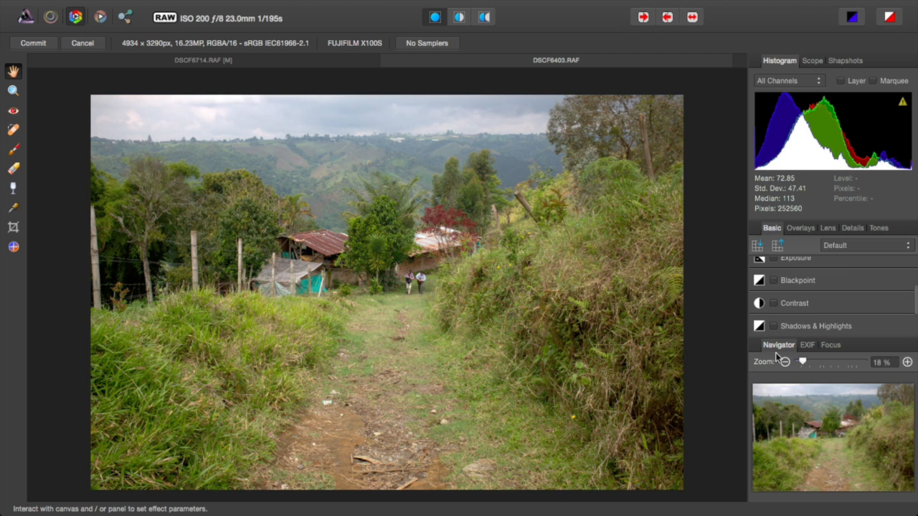
scroll(779, 286, "up", 1)
left_click(780, 284)
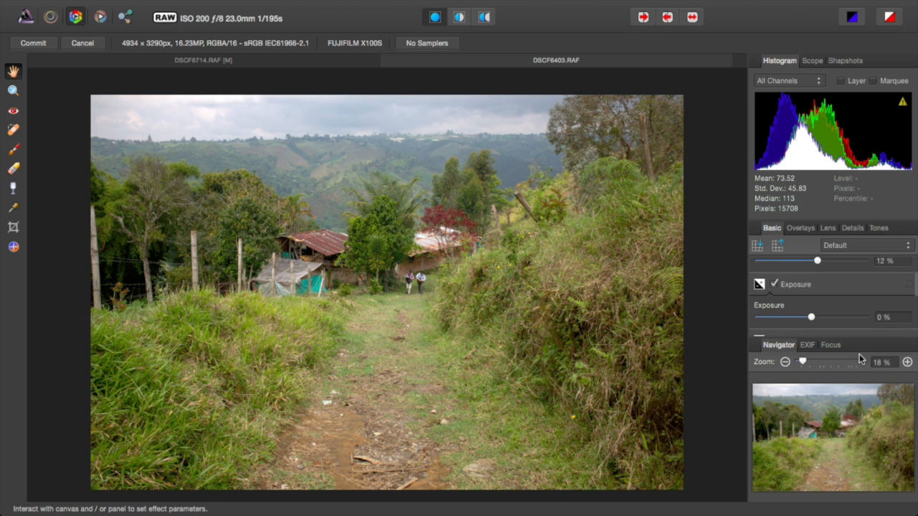
left_click(775, 346)
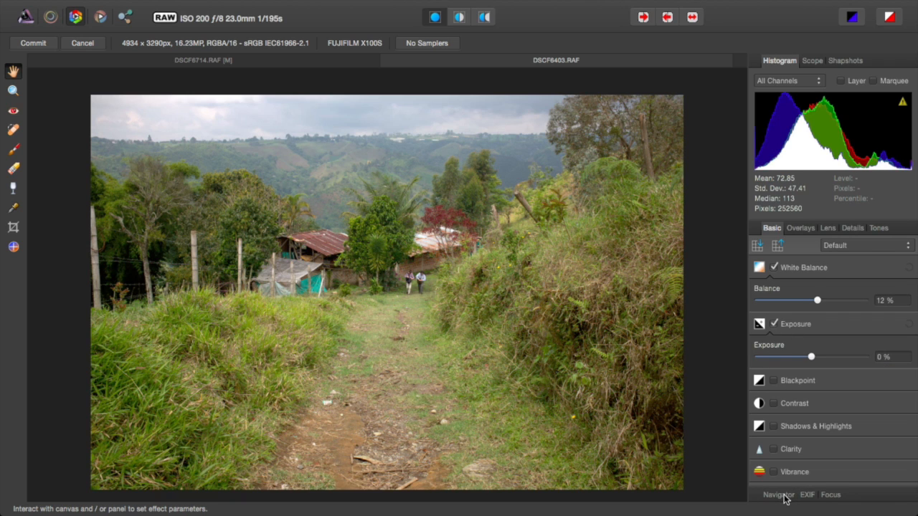
mouse_move(820, 352)
left_mouse_down()
mouse_move(828, 358)
mouse_move(815, 358)
left_mouse_up()
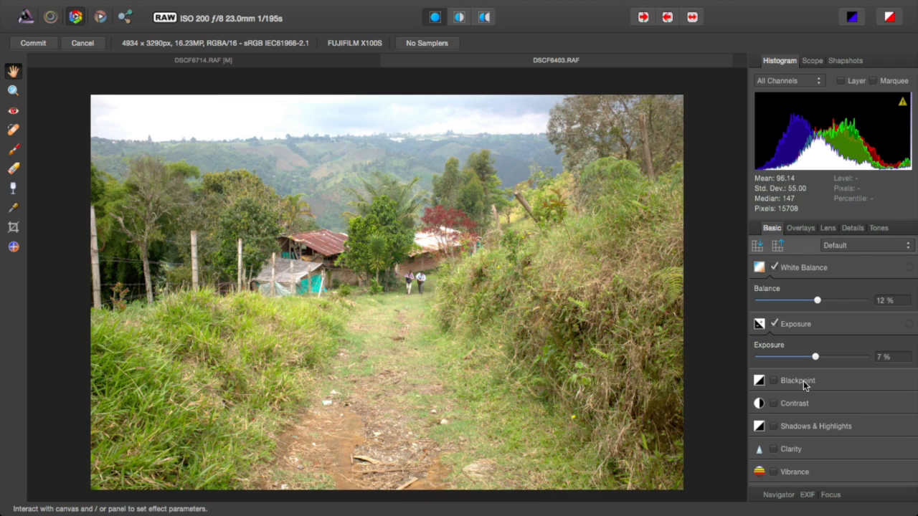
Step: Pull back the clipped highlights with Shadows & Highlights and set contrast to 20 %
left_click(890, 14)
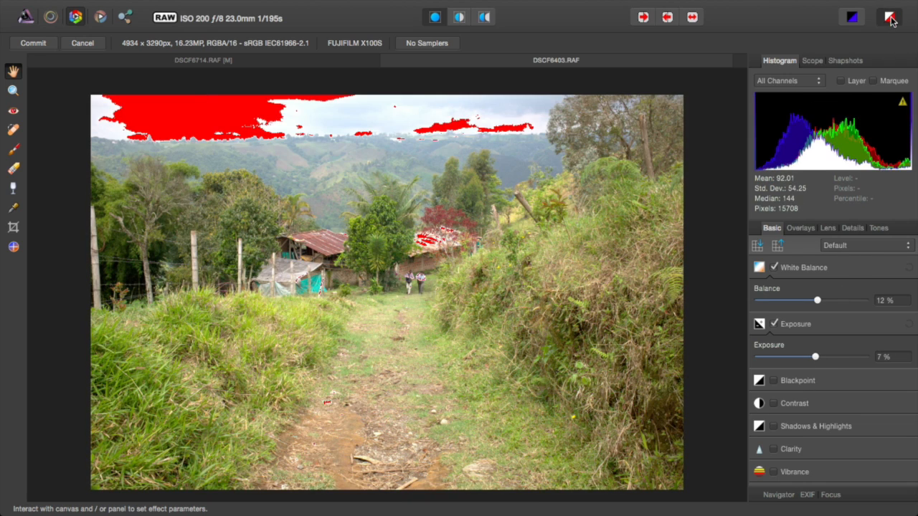
left_click(782, 426)
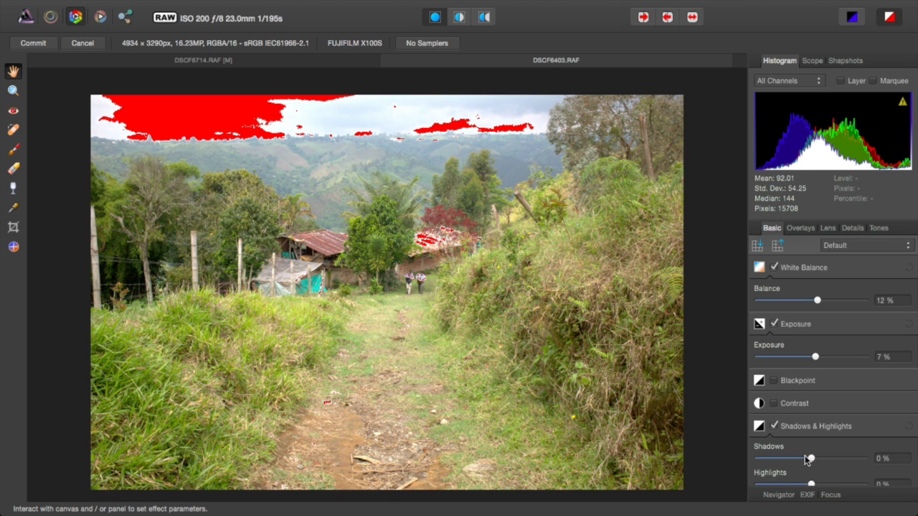
left_click_drag(802, 482, 791, 485)
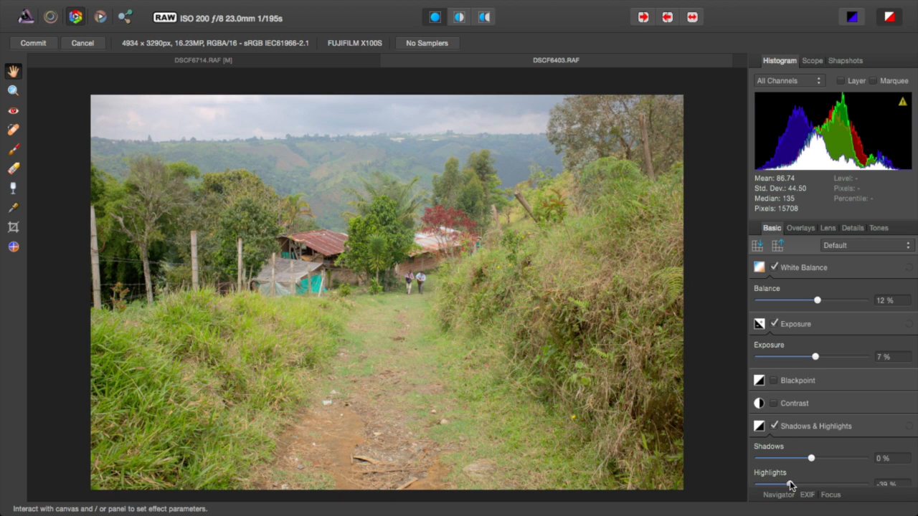
left_click(797, 406)
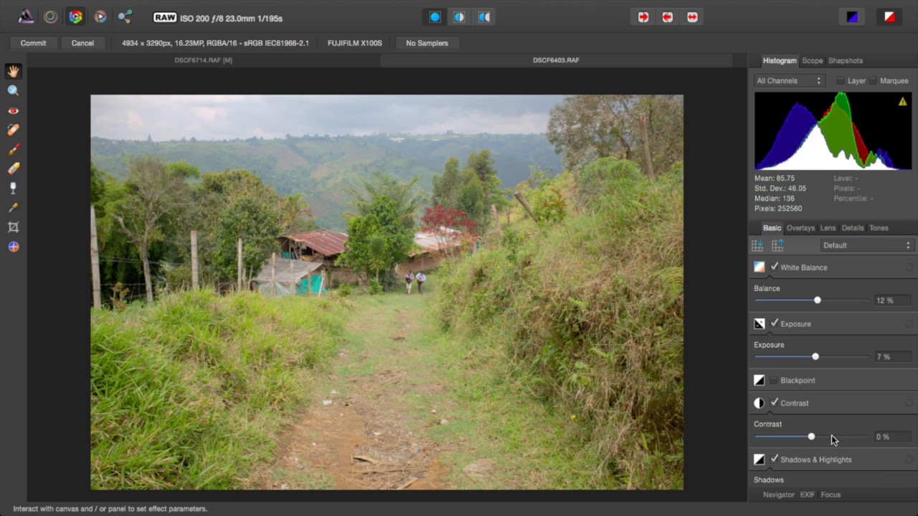
left_click(832, 438)
left_click_drag(832, 437, 822, 435)
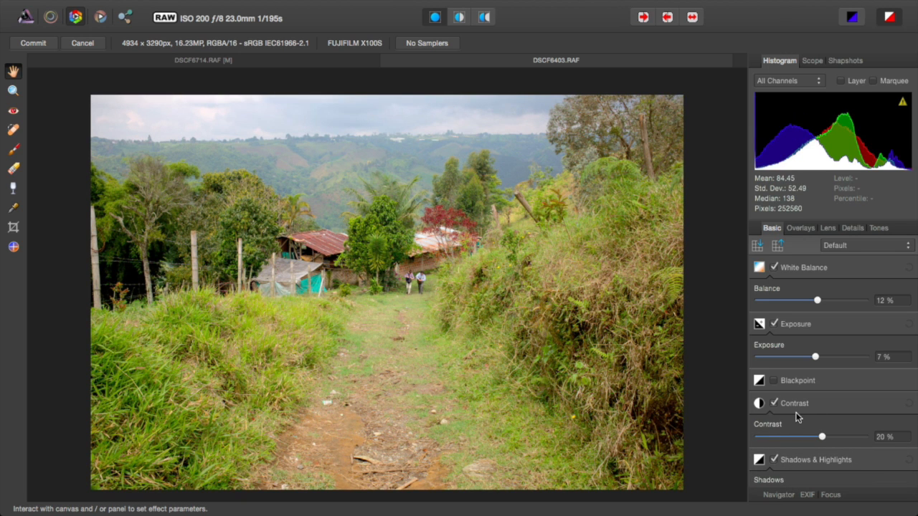
left_click(13, 227)
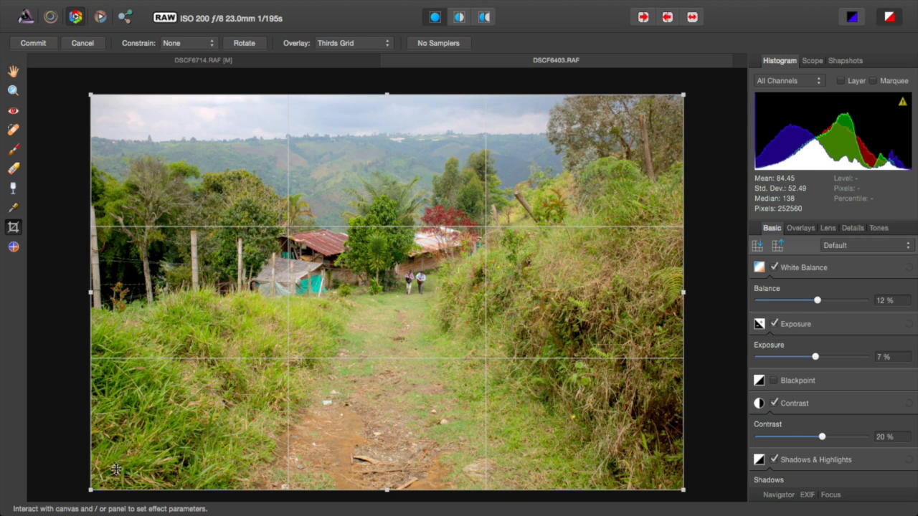
Step: Drag the bottom-left crop handle inward, then commit the RAW development to the Photo persona
left_click_drag(94, 489, 153, 427)
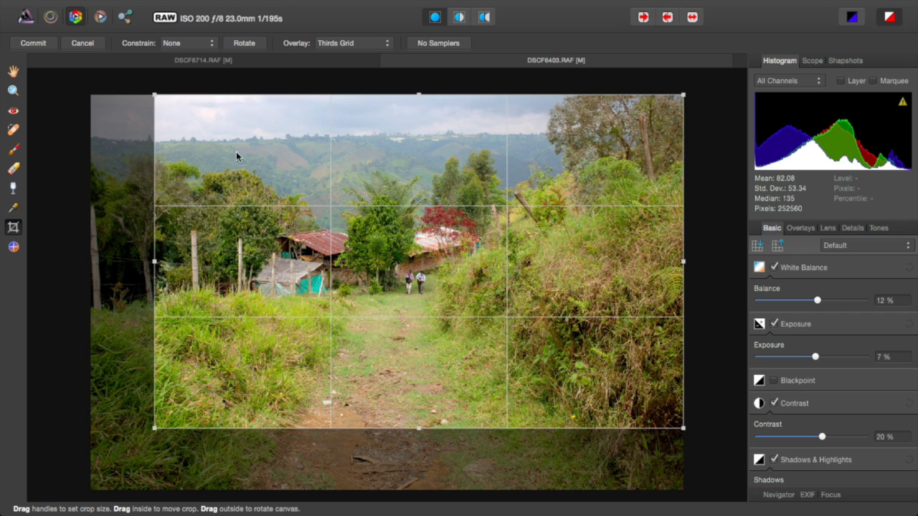
left_click(32, 43)
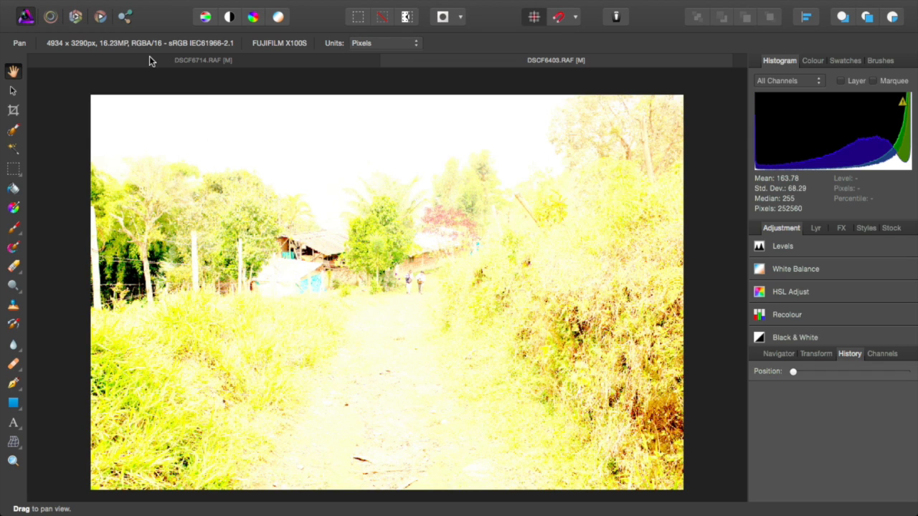
Step: Glance at the Edit menu and Navigator panel, then close the night street photo without saving
mouse_move(90, 5)
left_click(170, 6)
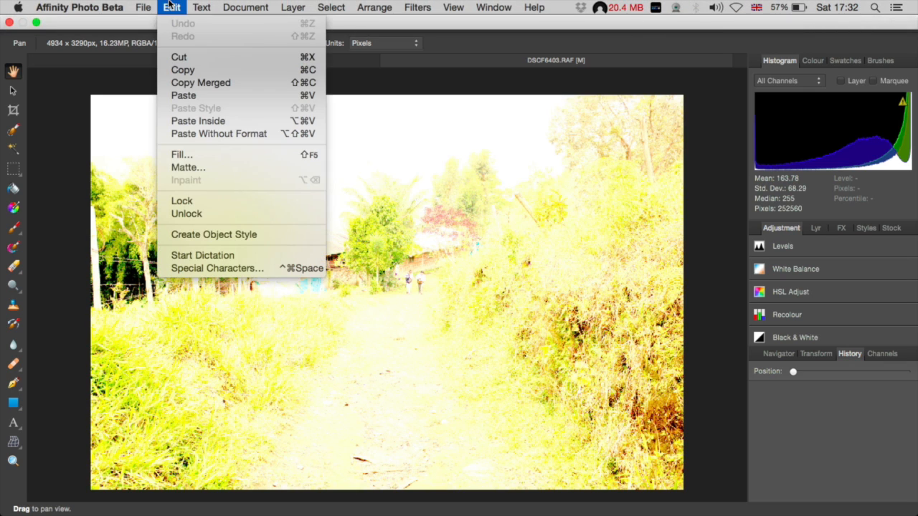
left_click(65, 165)
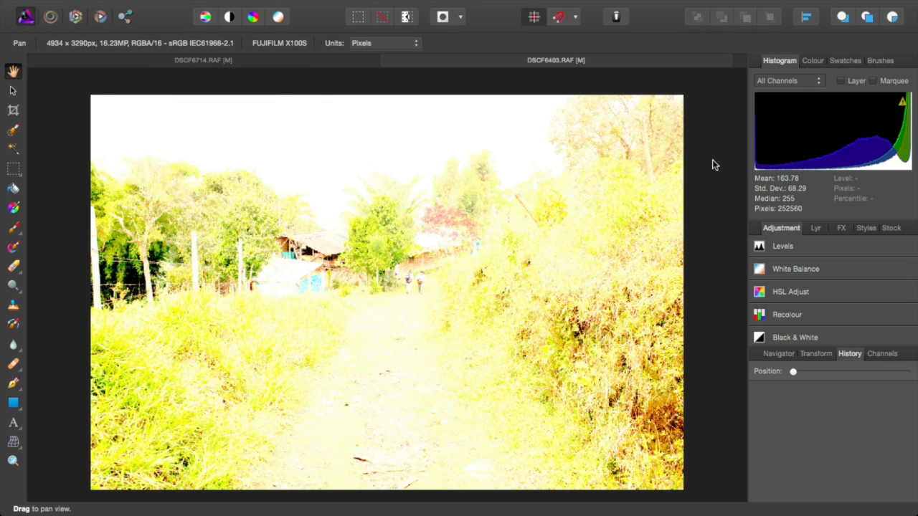
left_click(779, 354)
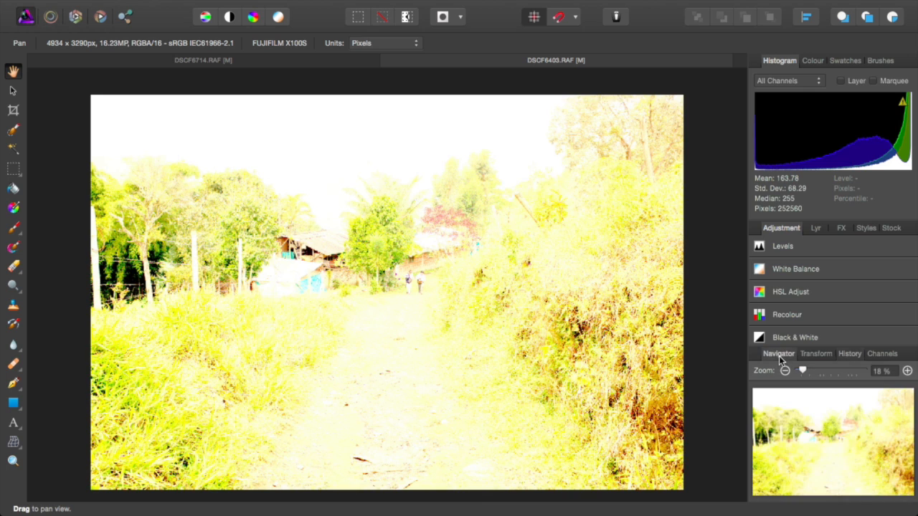
left_click(849, 355)
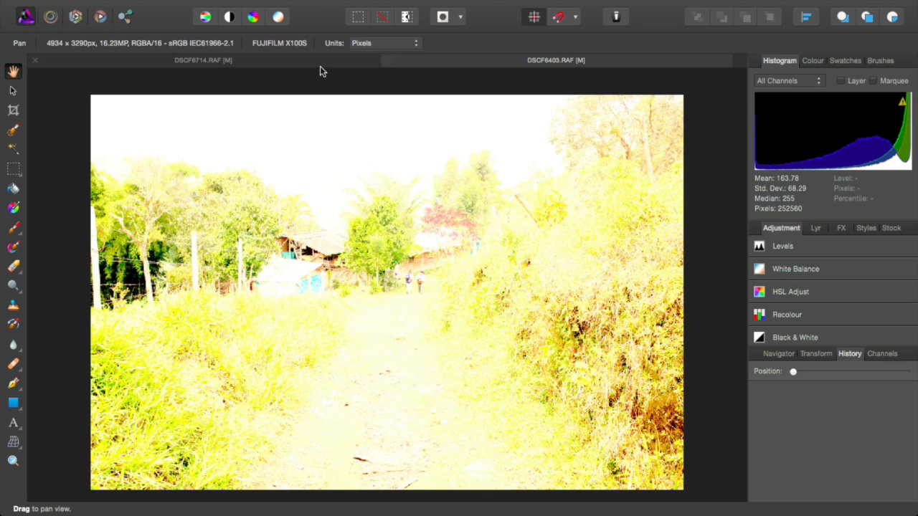
left_click(34, 60)
left_click(414, 185)
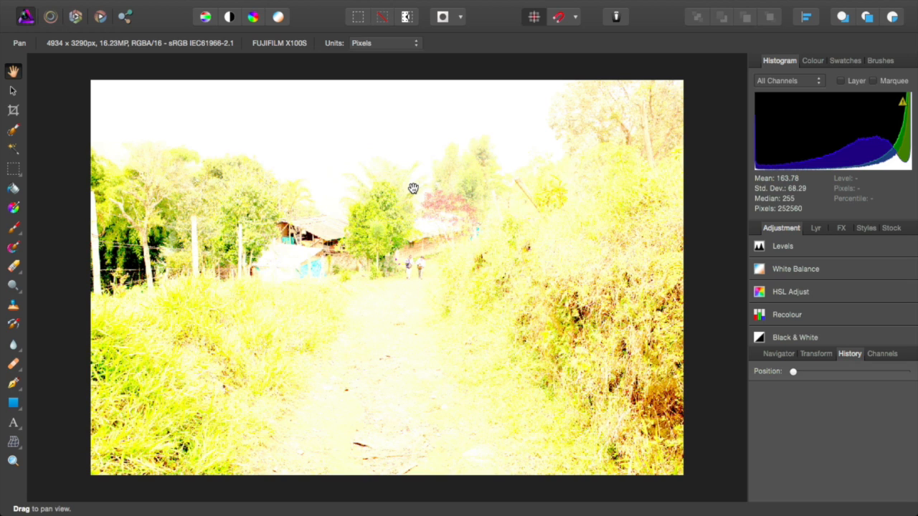
Step: Browse File > Open Recent and the Edit menu without choosing anything, then bring up Mission Control
left_click(143, 7)
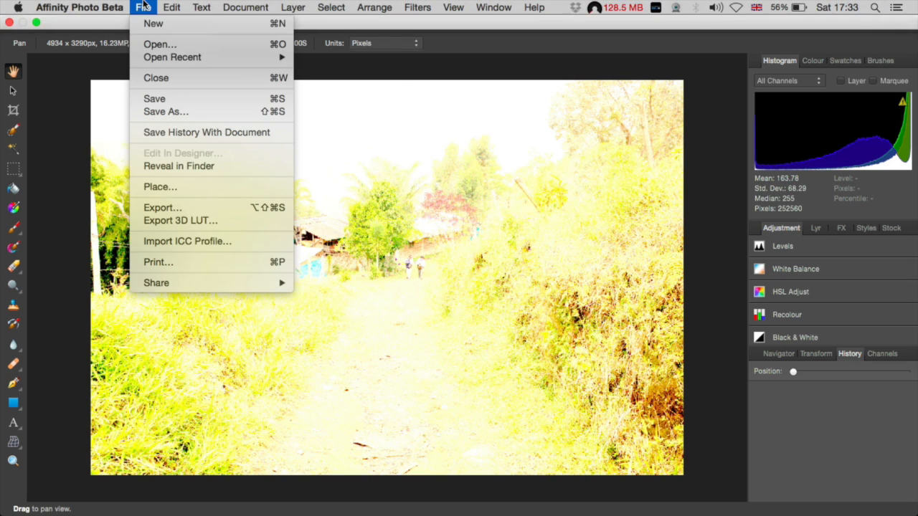
mouse_move(180, 59)
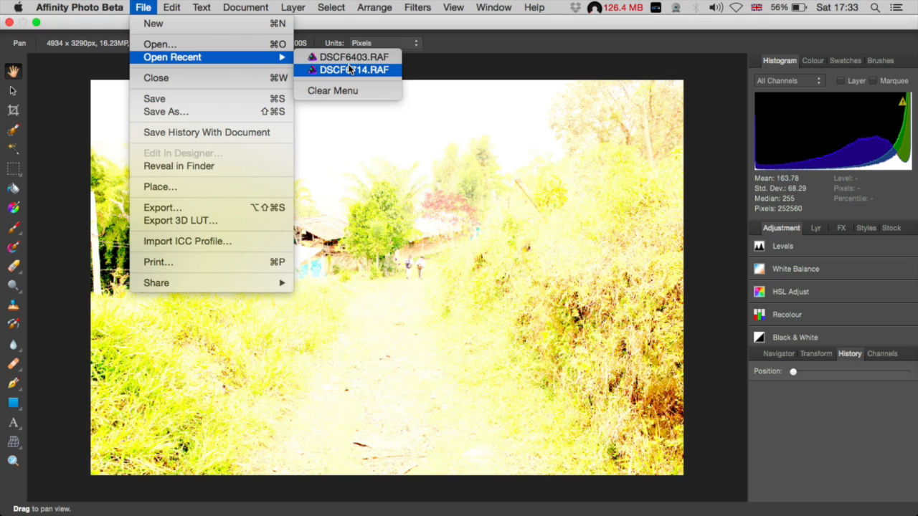
left_click(467, 57)
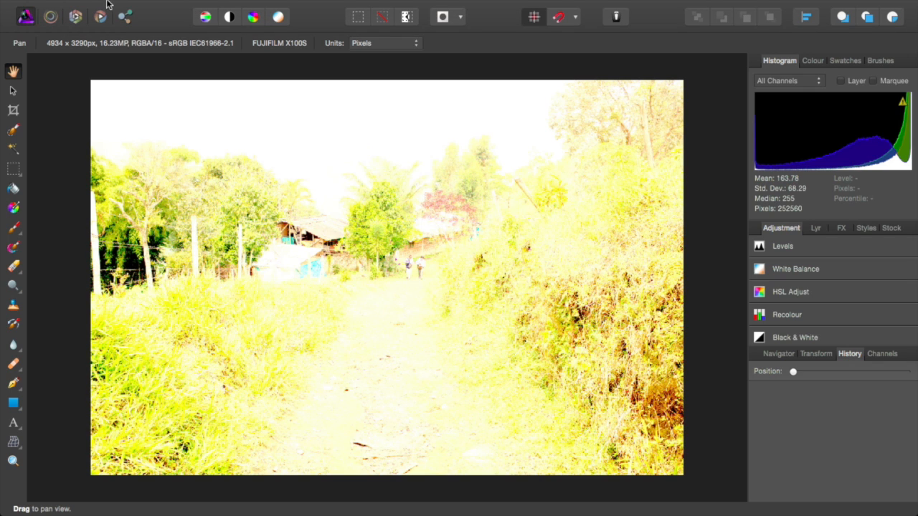
left_click(172, 7)
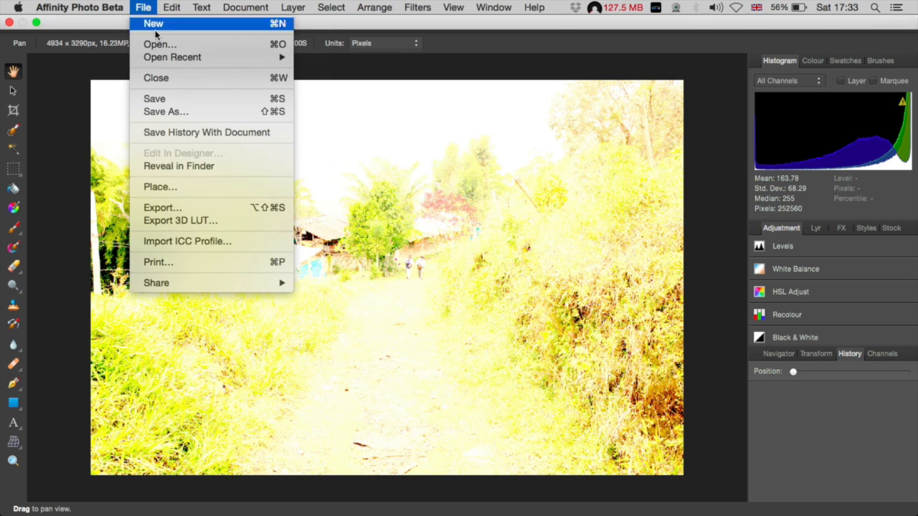
mouse_move(168, 59)
left_click(325, 58)
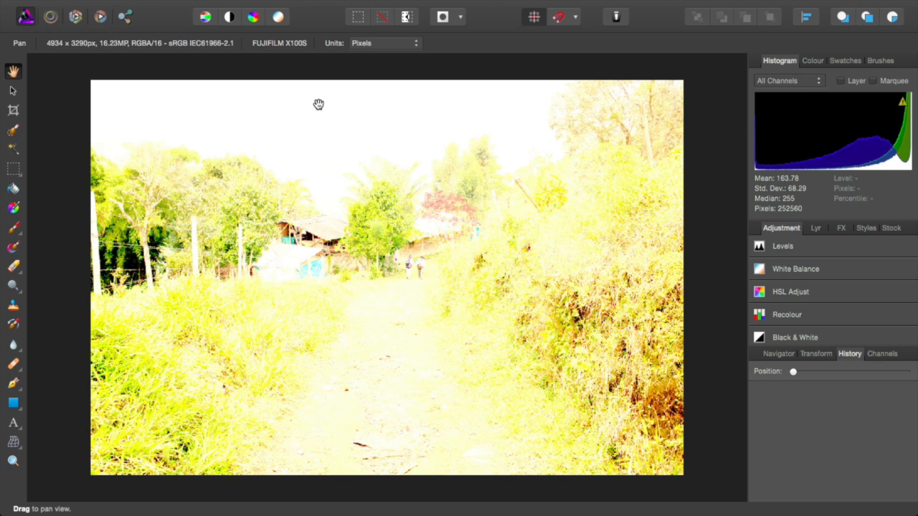
key("ctrl+Up")
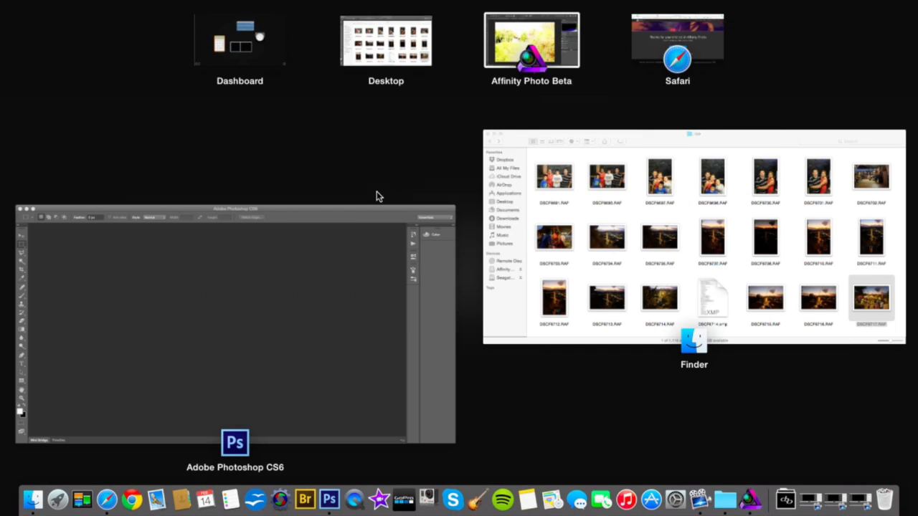
Step: Bring the Finder raw folder window forward and close it
key("ctrl+Up")
key("ctrl+Up")
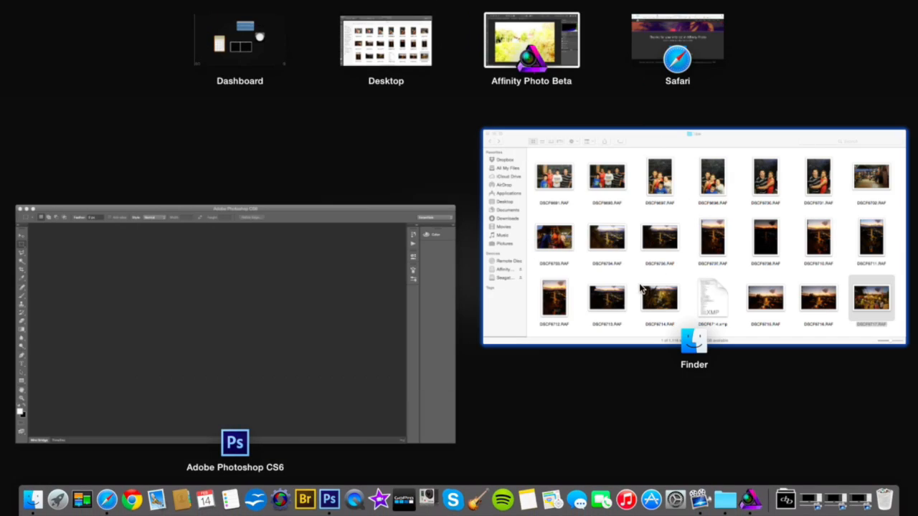
left_click(640, 287)
left_click(45, 74)
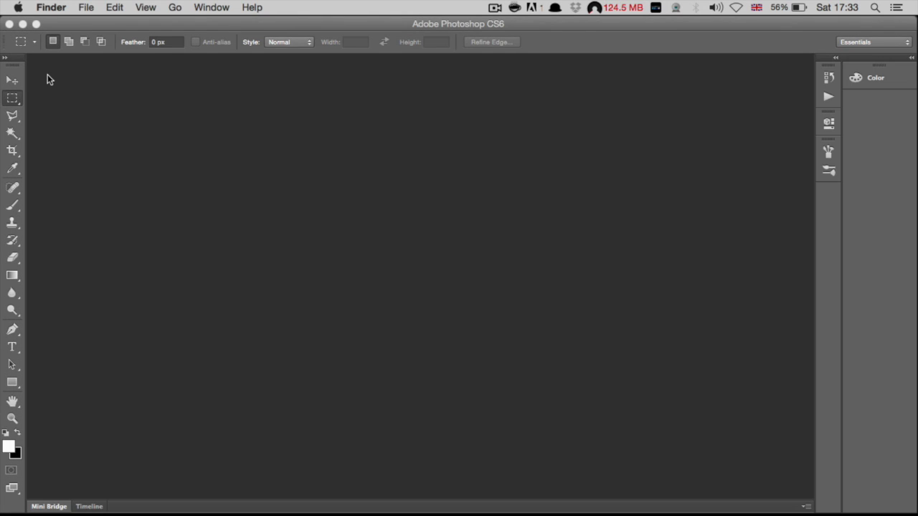
Step: Close the empty Photoshop CS6 window, quit Photoshop, and switch back to the Affinity Photo space
left_click(384, 243)
left_click(9, 23)
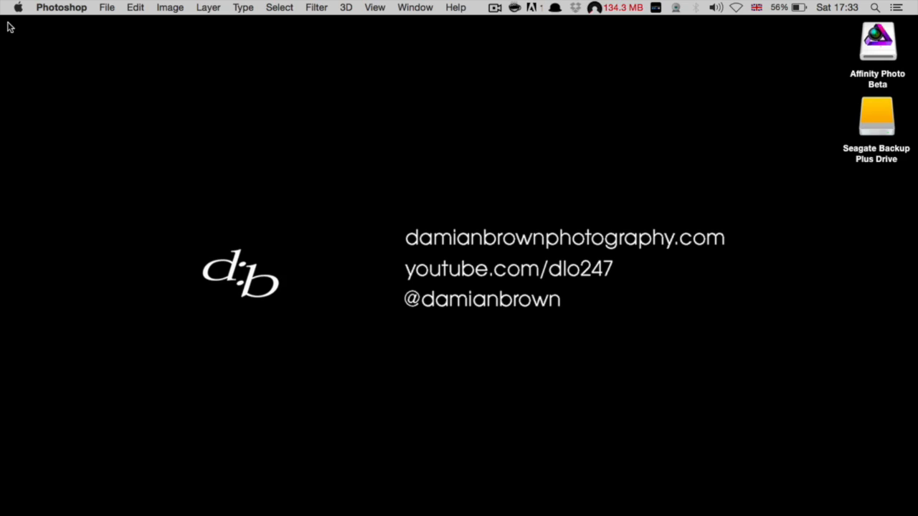
left_click(67, 5)
left_click(71, 138)
key("ctrl+Up")
left_click(522, 31)
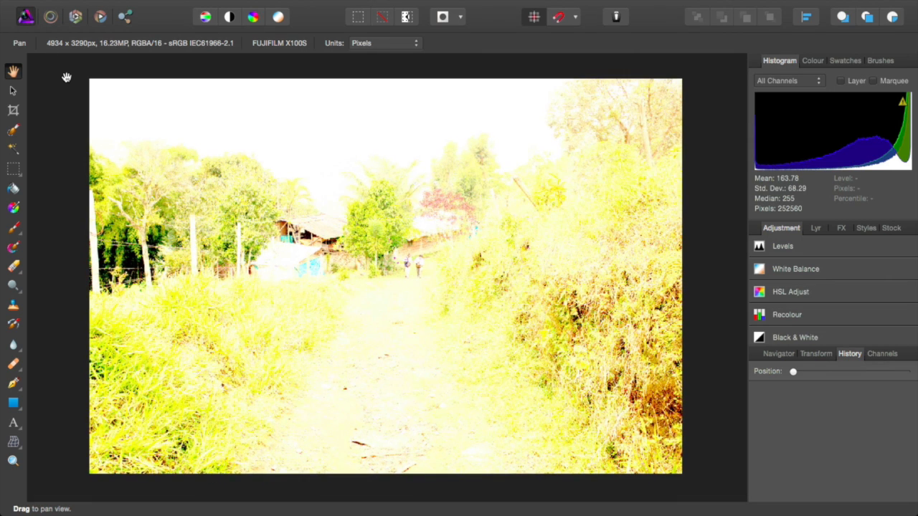
Step: Push the posts, hut, path area and figures around with five Liquify strokes, then open Tone Mapping
left_click(13, 91)
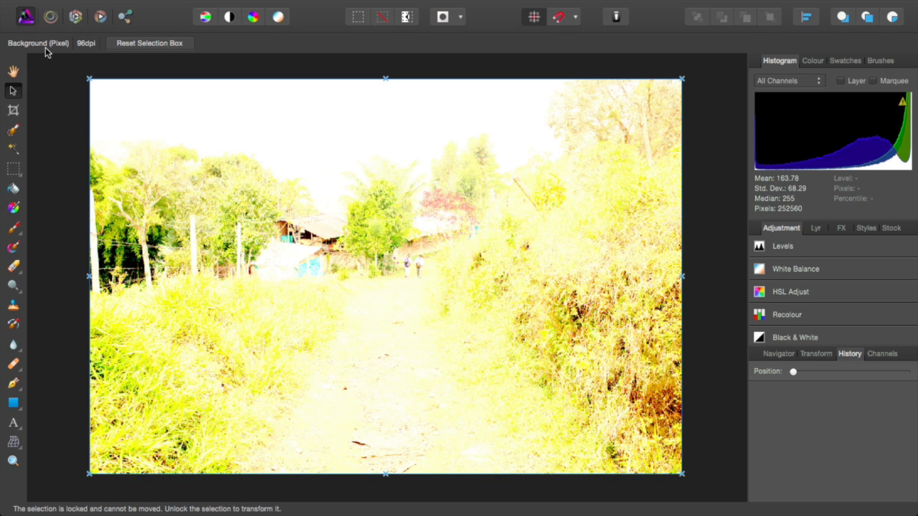
left_click(50, 17)
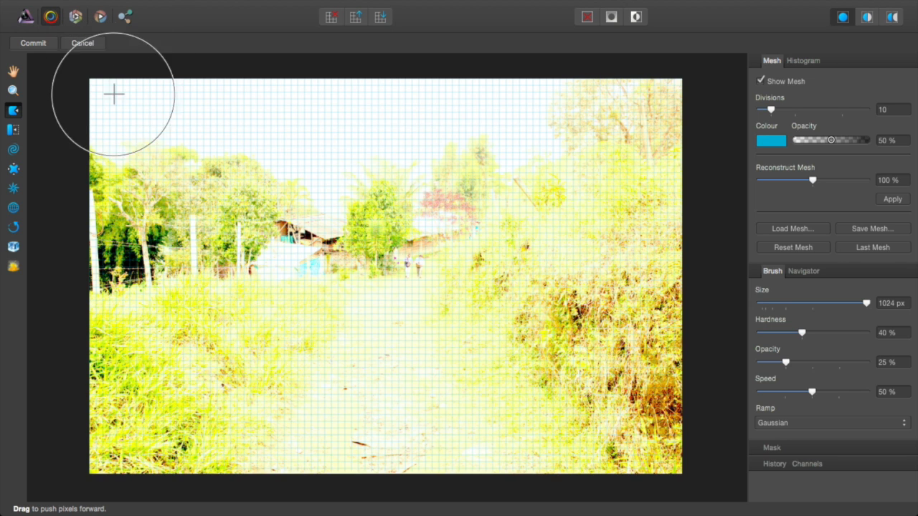
left_click_drag(263, 242, 170, 178)
left_click_drag(316, 297, 459, 261)
left_click_drag(355, 252, 354, 87)
left_click_drag(284, 251, 192, 223)
left_click_drag(444, 268, 506, 266)
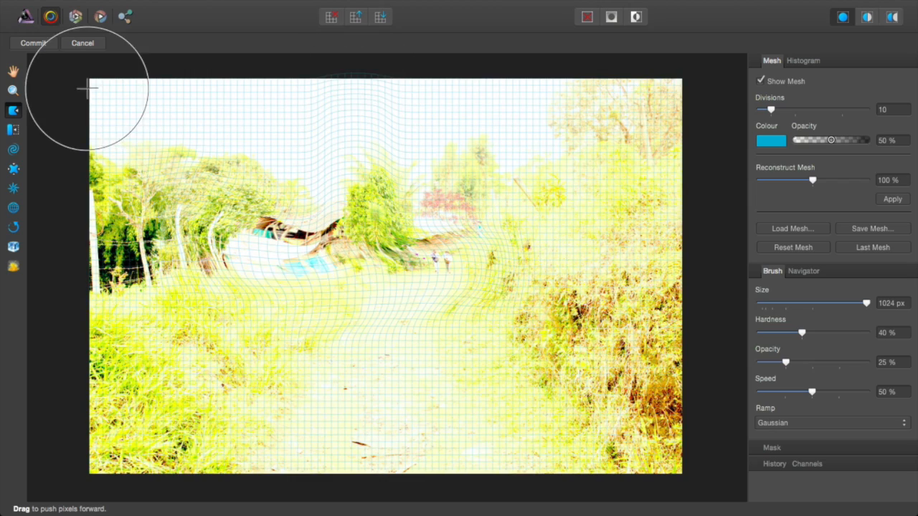
left_click(76, 44)
left_click(99, 17)
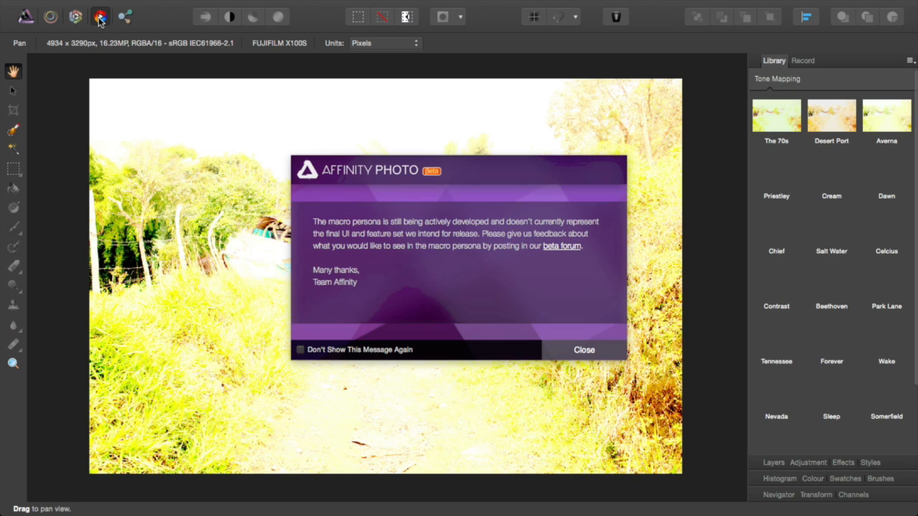
Step: Close the macro beta notice, scroll the Library, glance at the menus, and return to the Photo persona
left_click(584, 352)
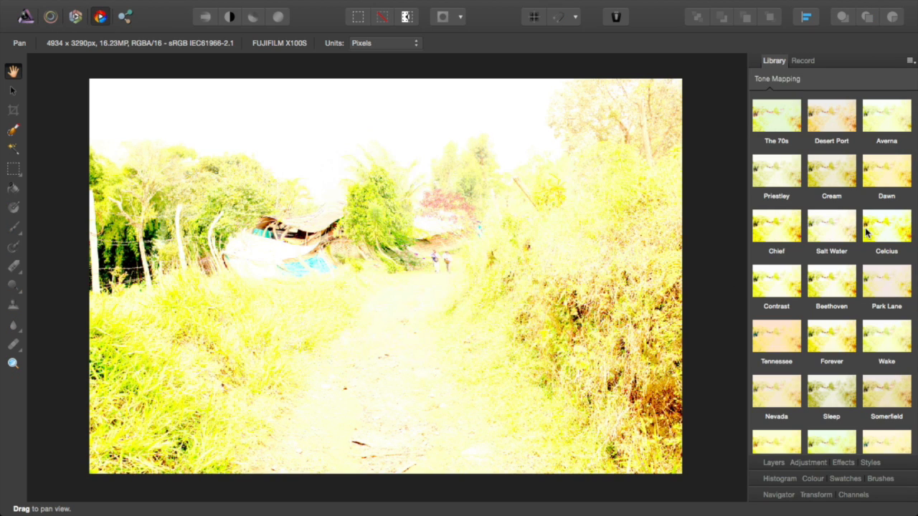
scroll(760, 278, "down", 3)
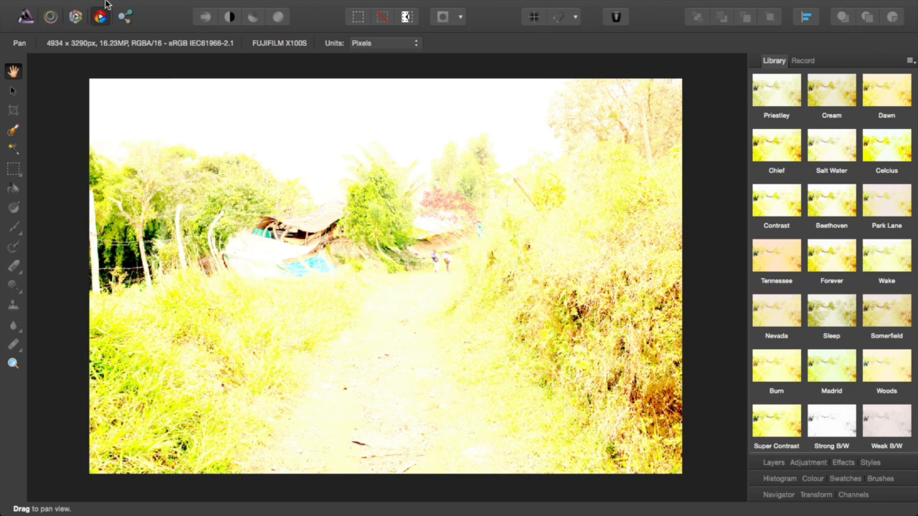
mouse_move(122, 20)
left_click(140, 7)
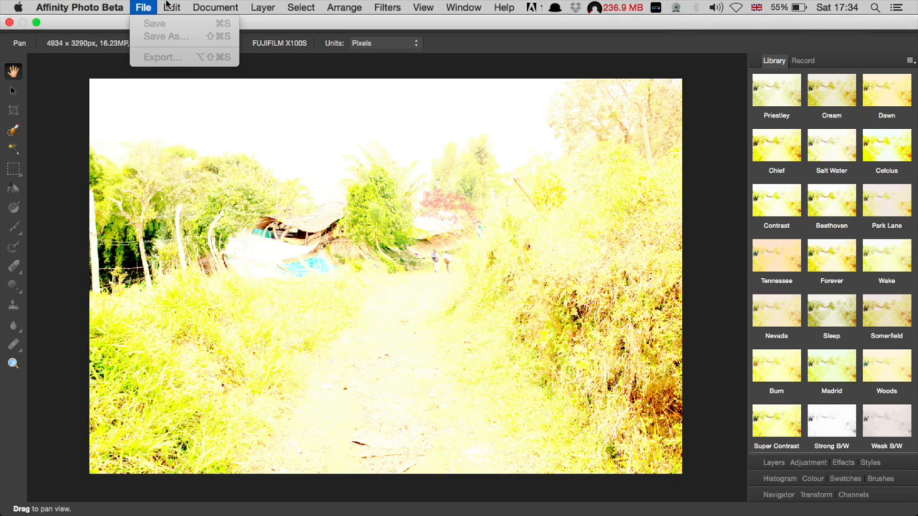
mouse_move(171, 7)
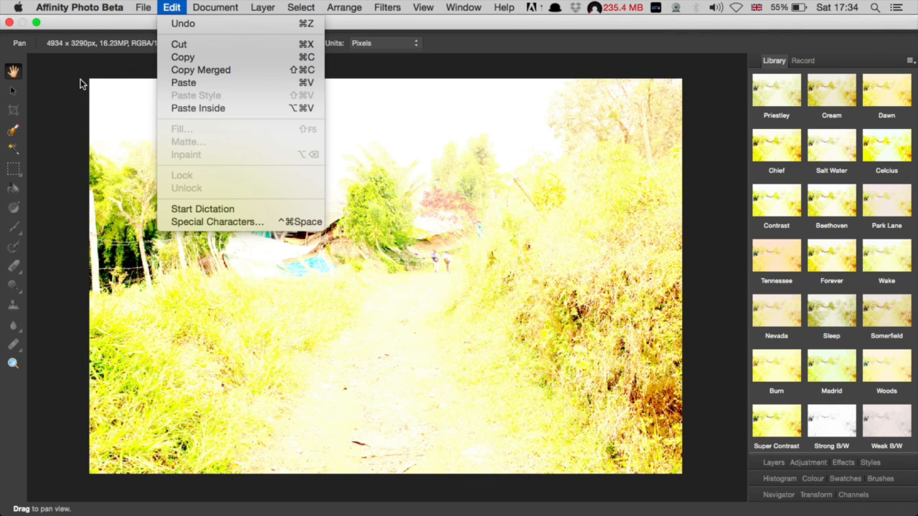
left_click(51, 113)
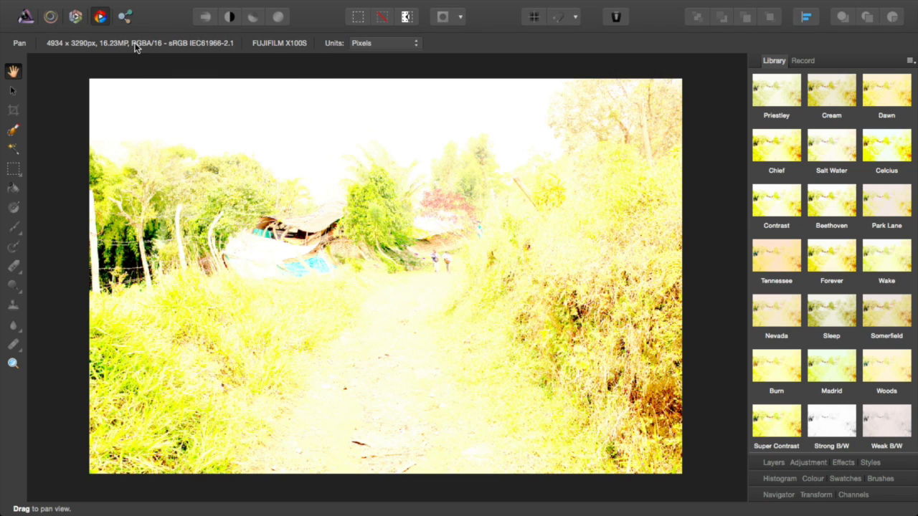
left_click(25, 17)
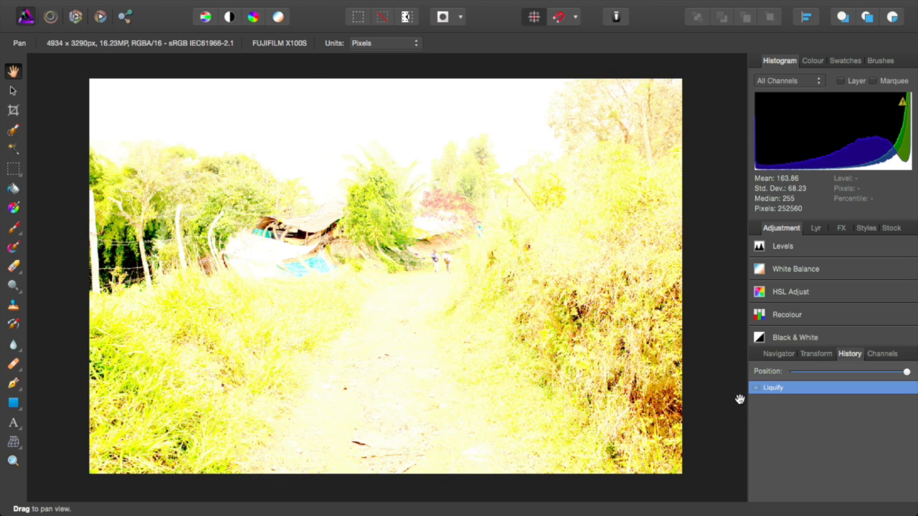
Step: Show the Navigator, then close DSCF6403.RAF through File > Close, choosing Don't Save
left_click(774, 355)
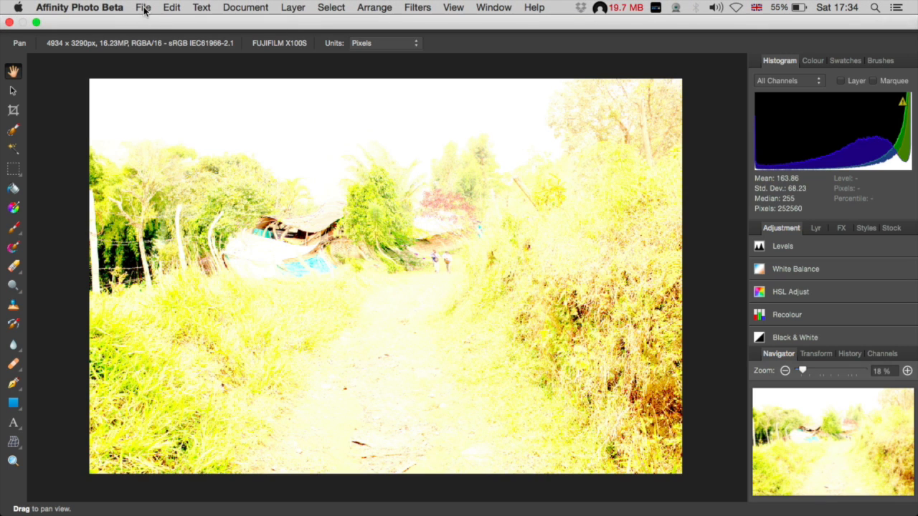
left_click(143, 9)
left_click(155, 78)
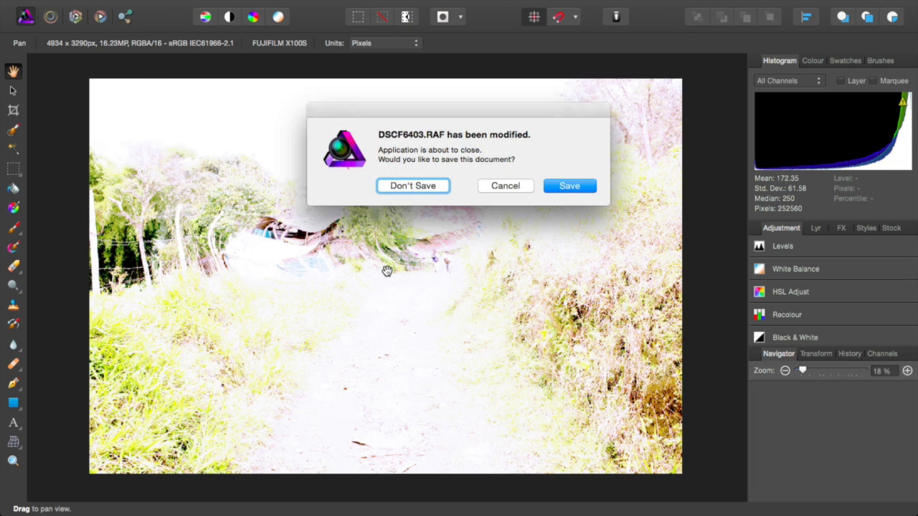
left_click(434, 185)
Step: Reopen DSCF6403.RAF from File > Open Recent into the Develop persona
mouse_move(83, 4)
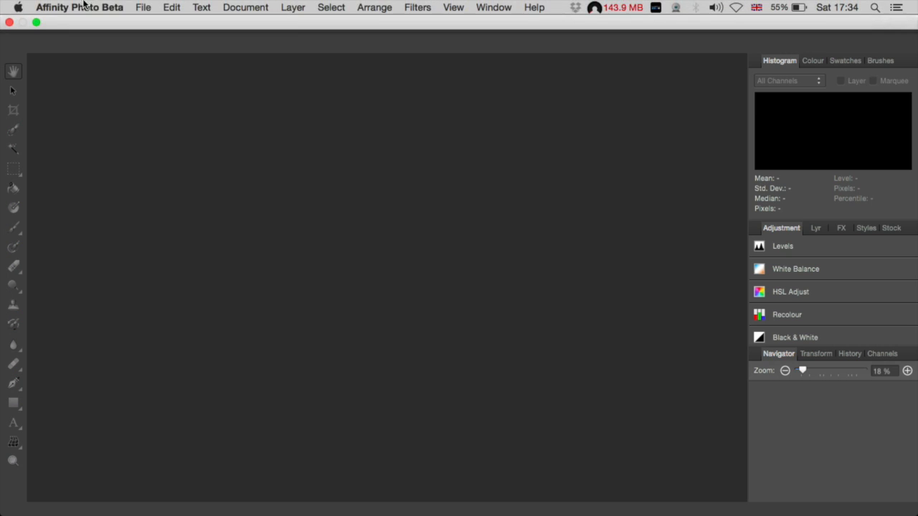
left_click(143, 7)
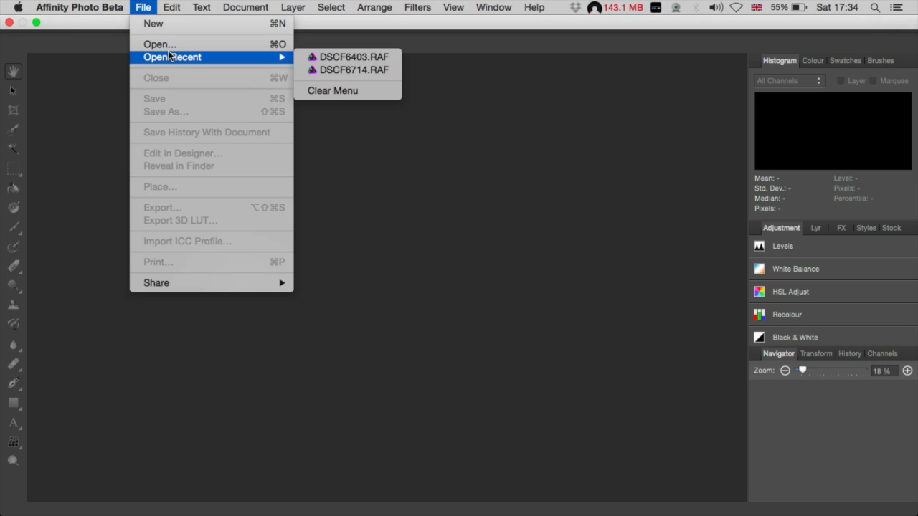
left_click(306, 62)
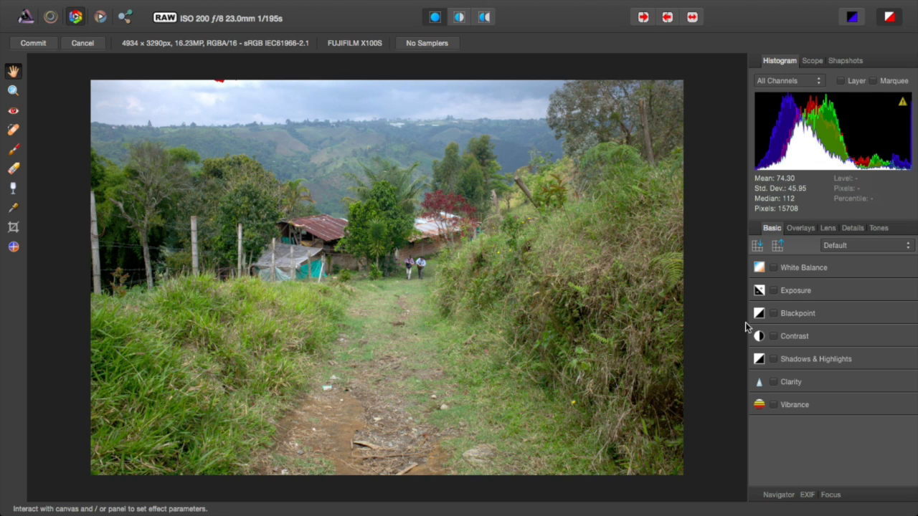
Step: Develop with white balance 8%, exposure 7%, contrast 18%, highlights −49%, then commit
left_click(774, 267)
left_click(814, 303)
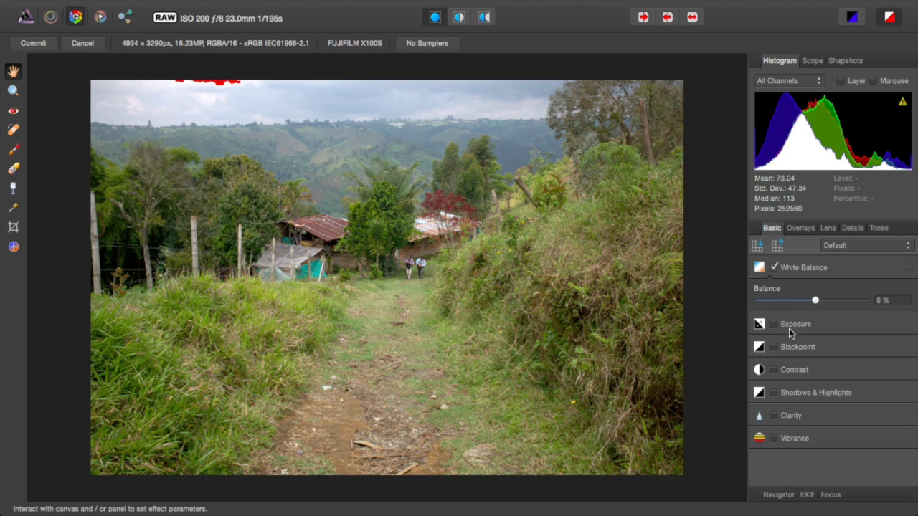
left_click(789, 327)
left_click_drag(817, 356, 817, 359)
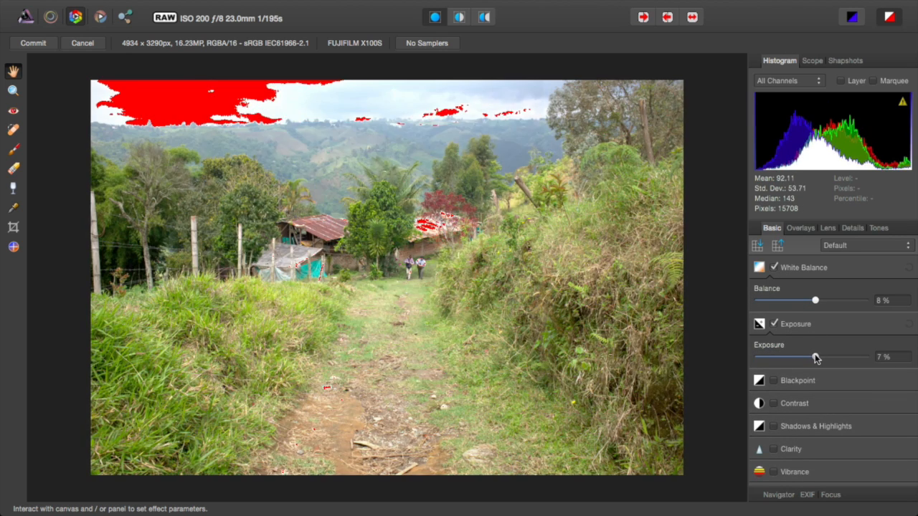
left_click(789, 404)
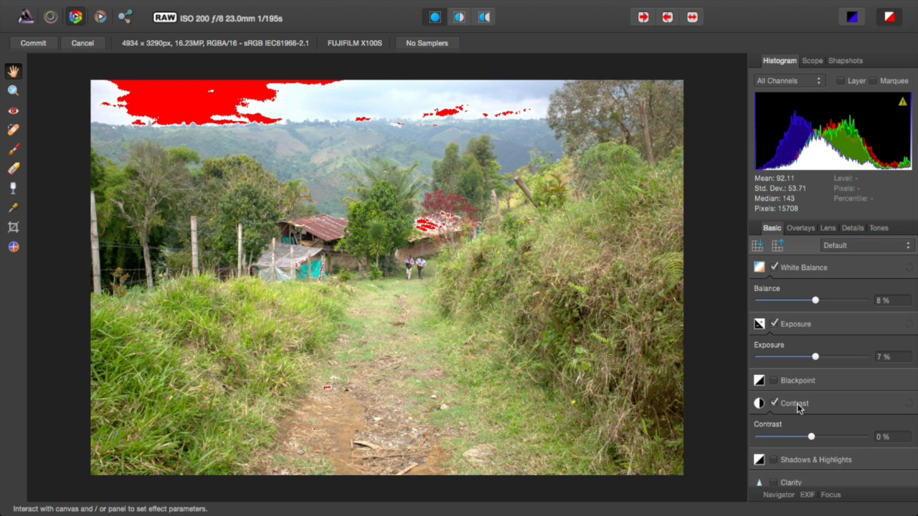
left_click(820, 437)
left_click(793, 459)
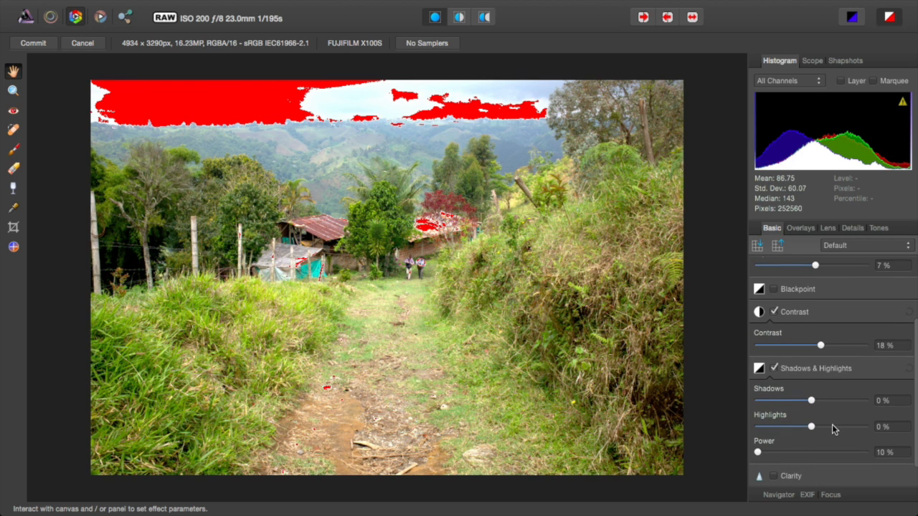
left_click_drag(800, 431, 785, 427)
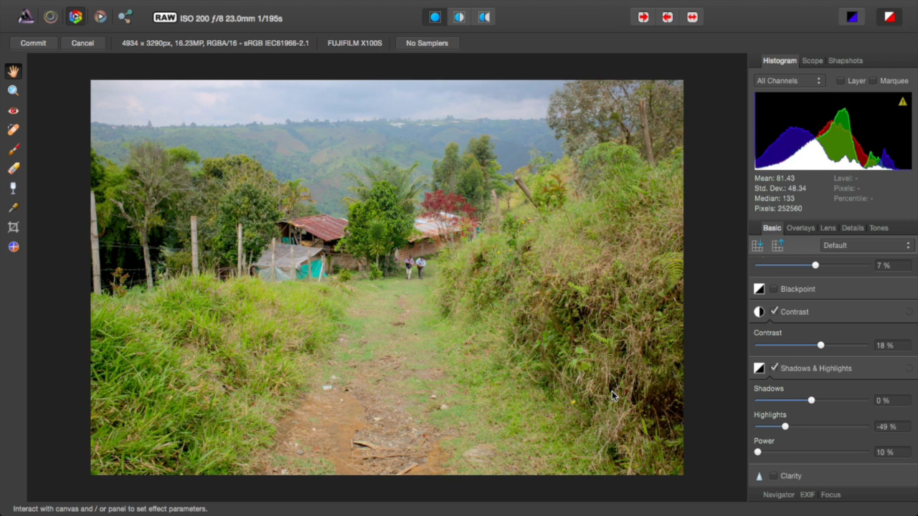
left_click(40, 43)
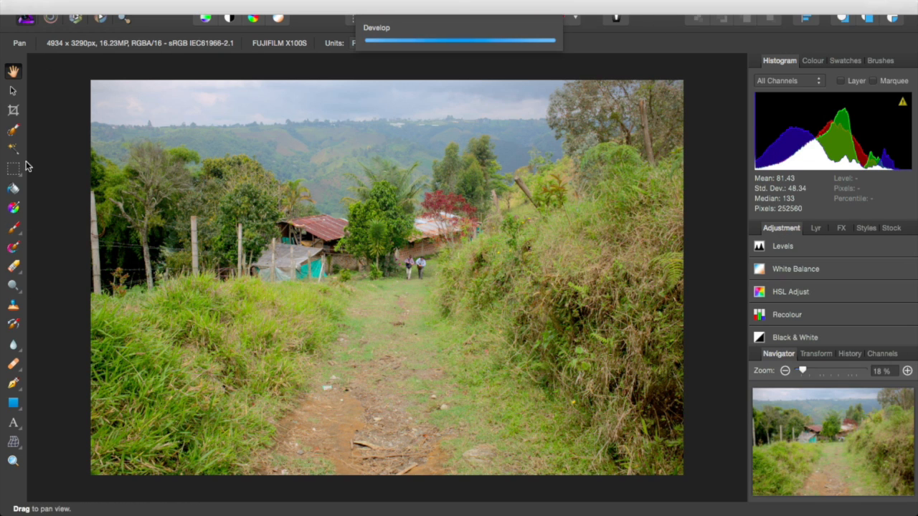
Step: Crop a strip off the left and bottom edges of the photo
left_click(13, 110)
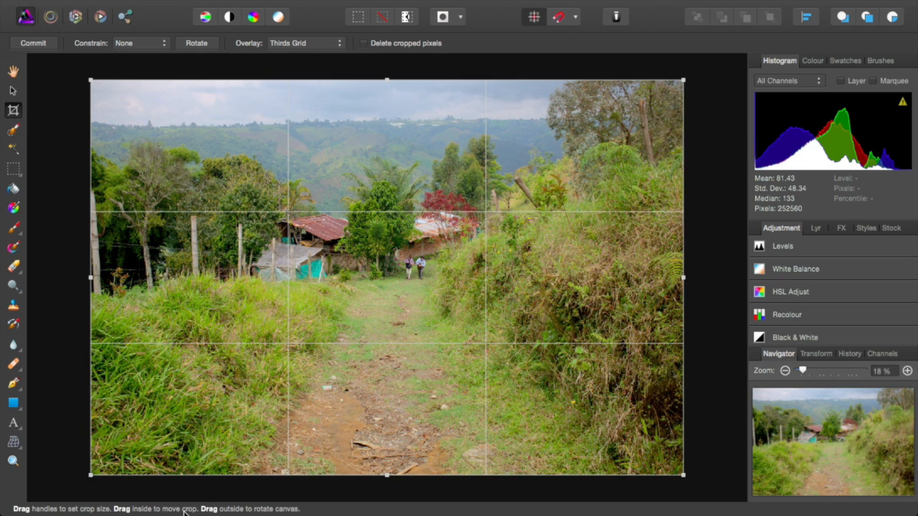
left_click_drag(91, 474, 137, 431)
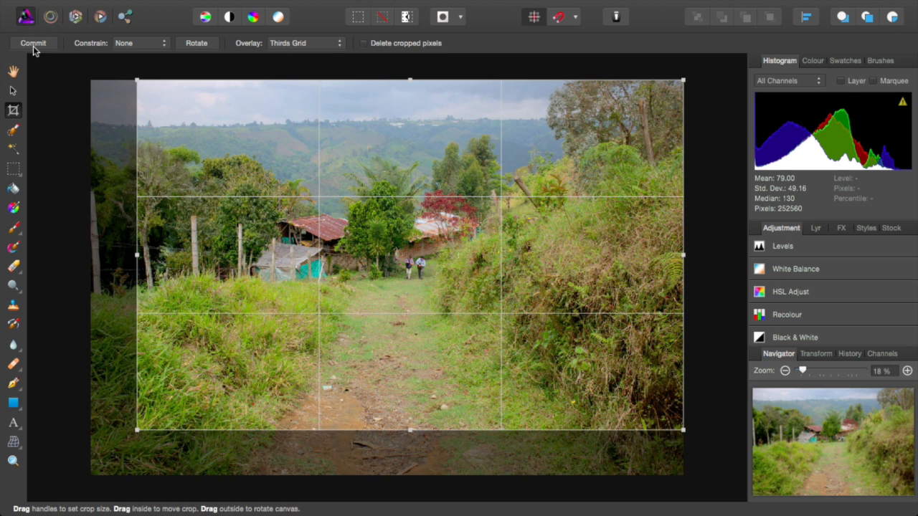
left_click(33, 44)
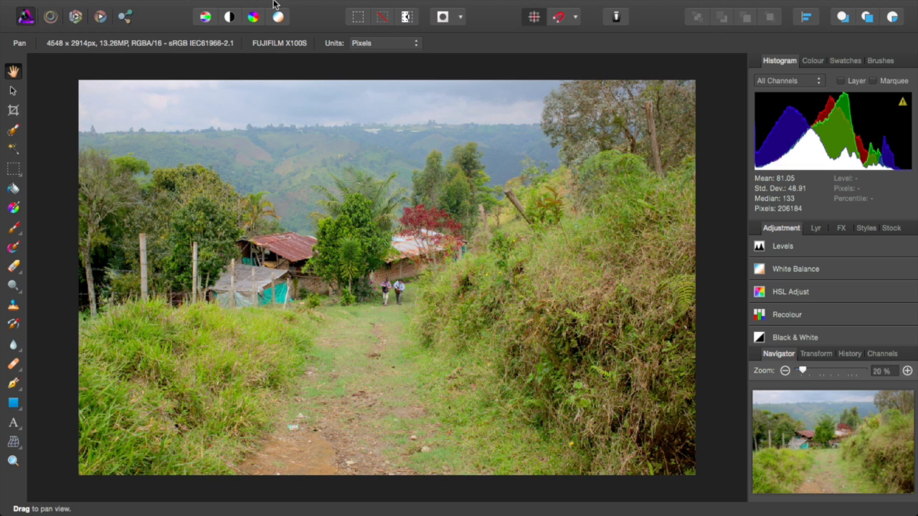
Step: Apply Unsharp Mask with a 1.4 px radius and factor about 1.088
mouse_move(280, 5)
left_click(406, 7)
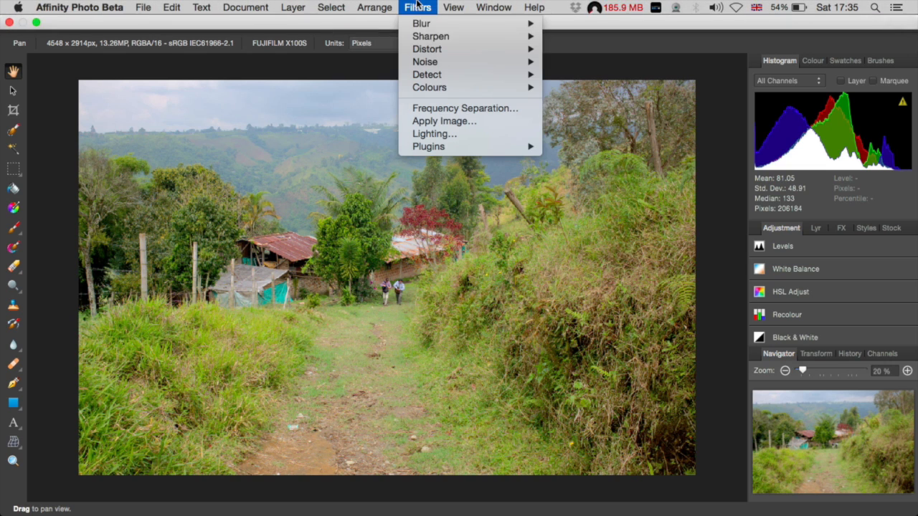
mouse_move(482, 34)
left_click(560, 37)
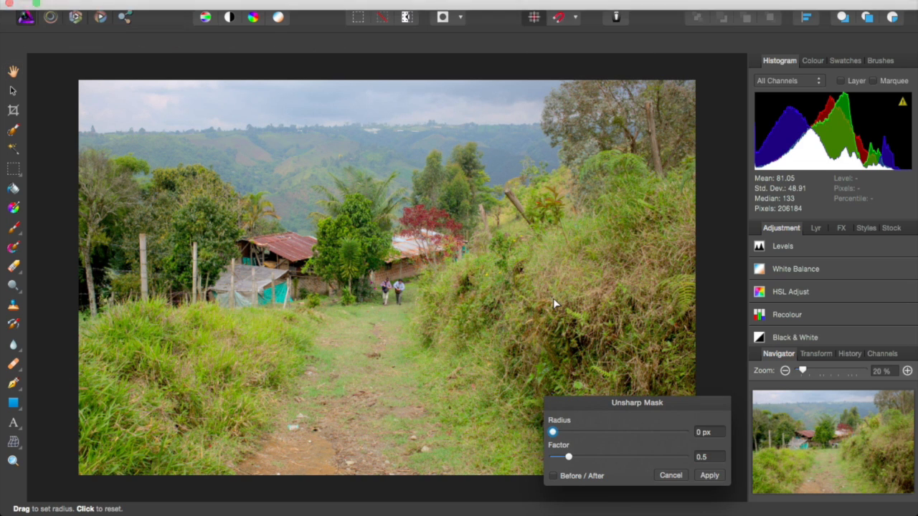
left_click_drag(568, 432, 585, 432)
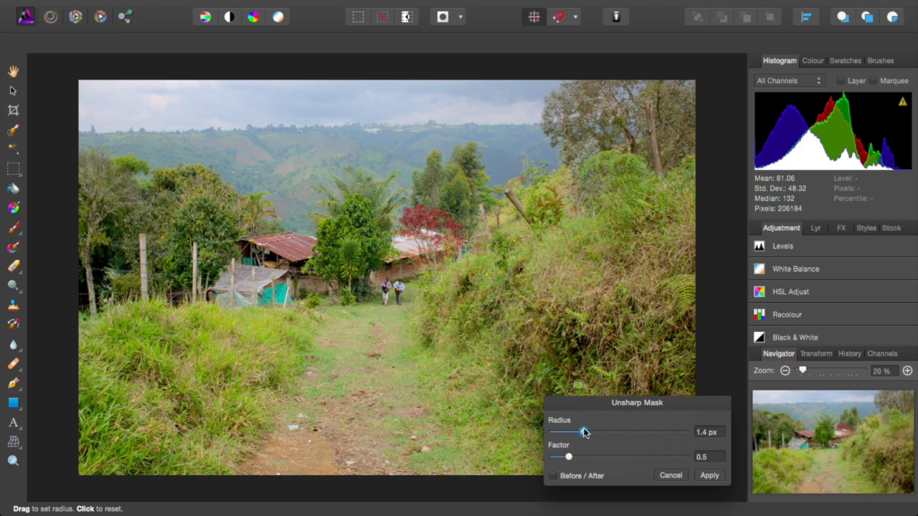
mouse_move(580, 459)
left_mouse_down()
mouse_move(619, 459)
mouse_move(588, 459)
left_mouse_up()
left_click(710, 477)
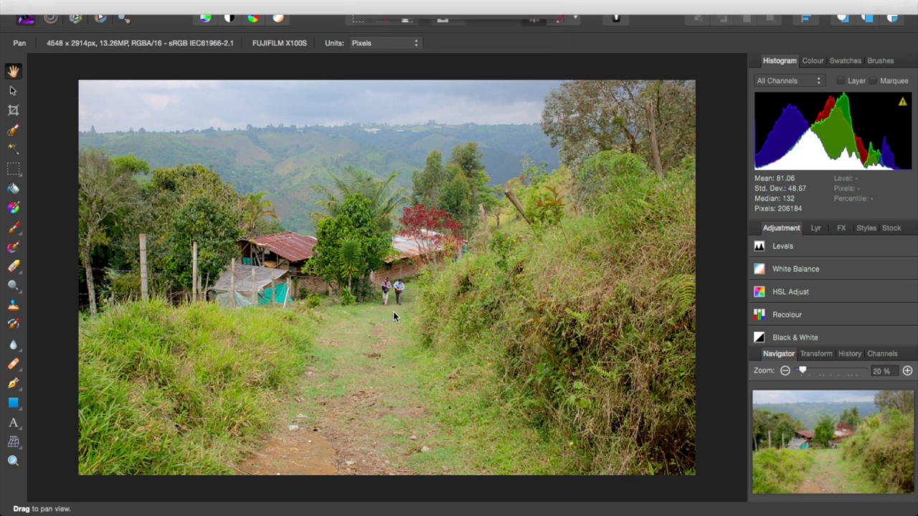
Step: Open History, step back and forward between states, then commit a second, unchanged crop
left_click(849, 354)
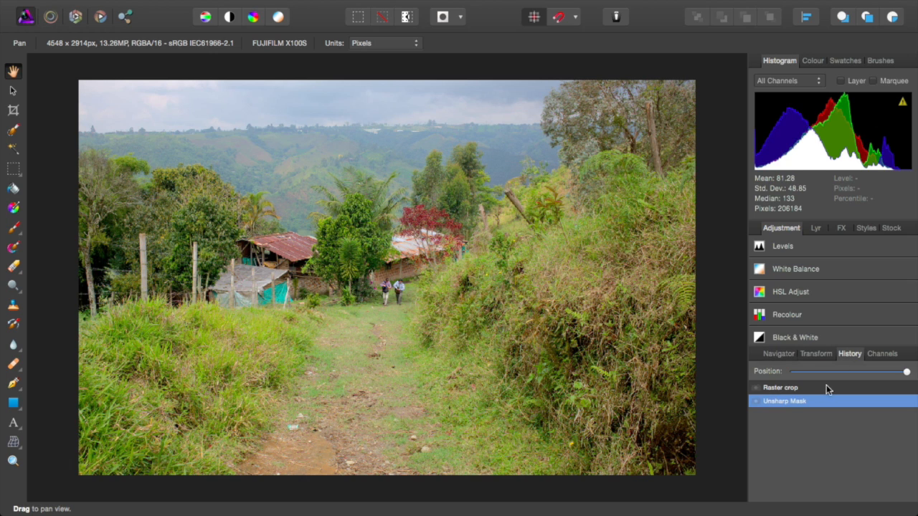
left_click(779, 390)
left_click(781, 396)
left_click(13, 109)
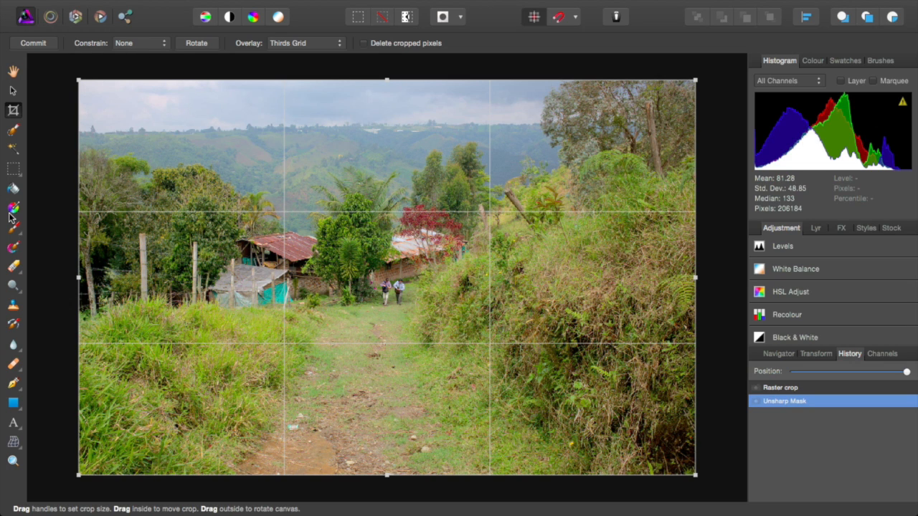
left_click(33, 43)
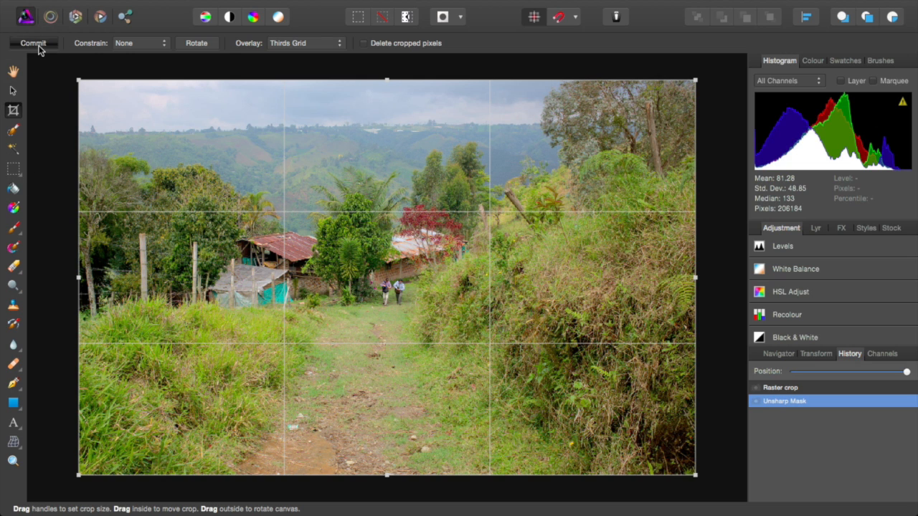
Step: Apply Auto Levels, Auto Contrast, Auto Colours and Auto White Balance, then step History back to Auto Colours
left_click(211, 17)
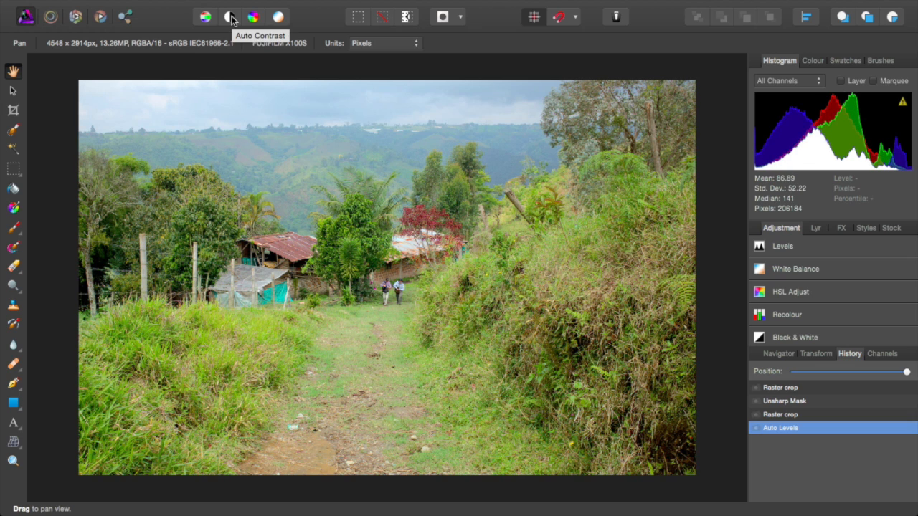
left_click(229, 17)
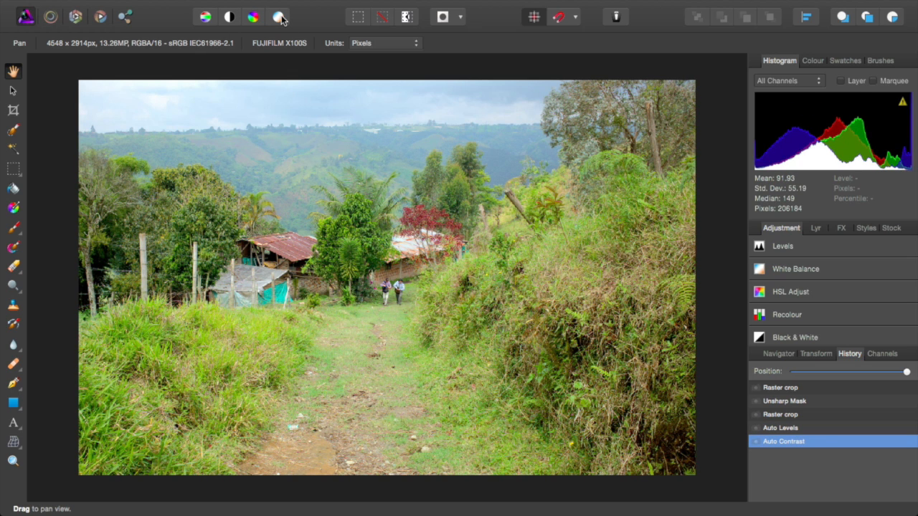
left_click(279, 17)
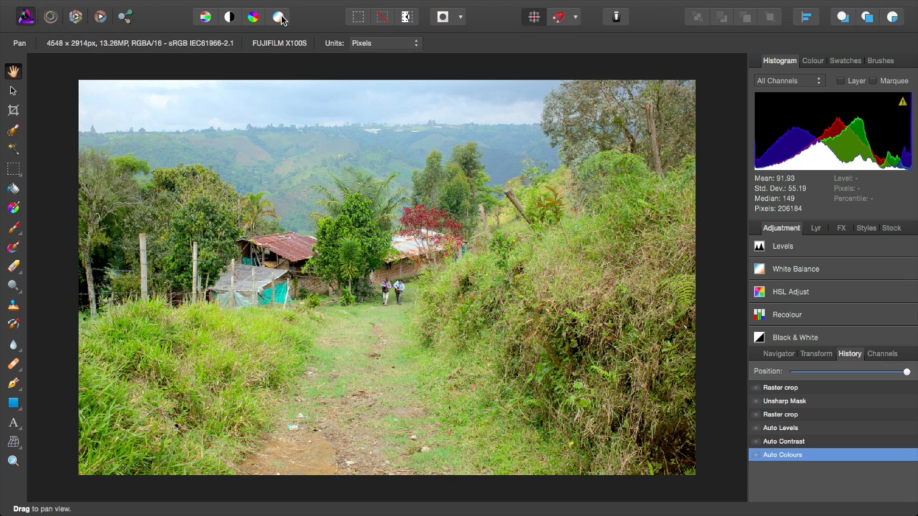
left_click(279, 18)
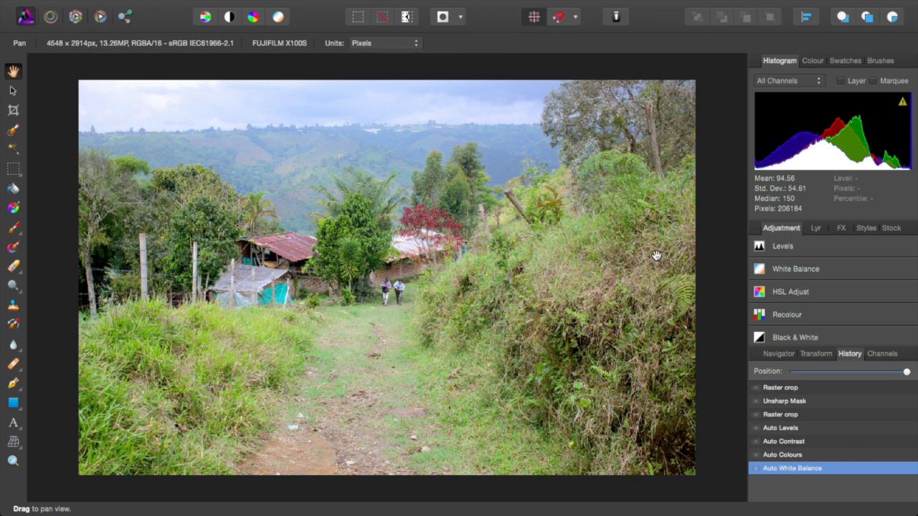
left_click(811, 456)
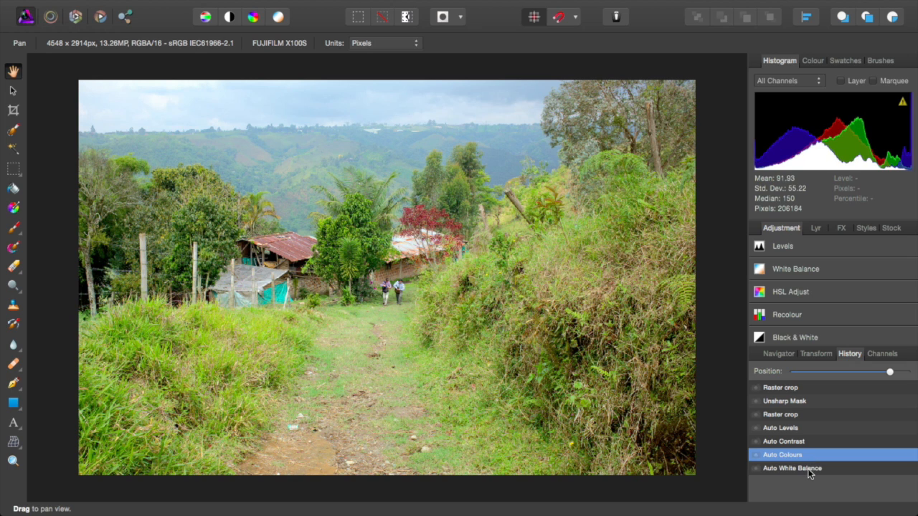
left_click(809, 469)
left_click(812, 456)
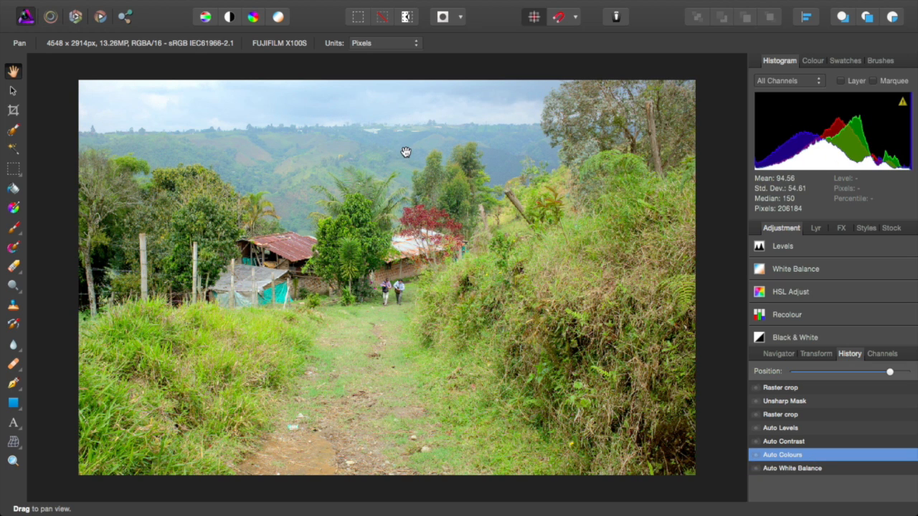
left_click(357, 19)
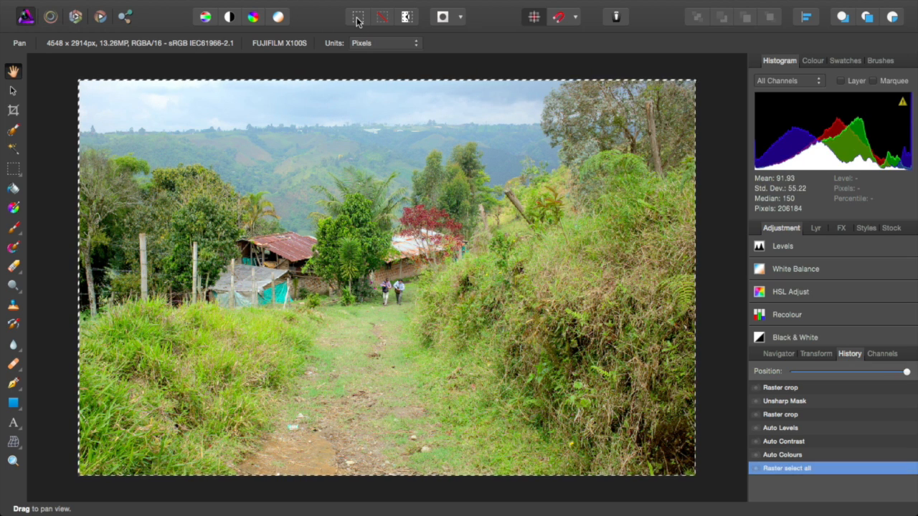
left_click(382, 20)
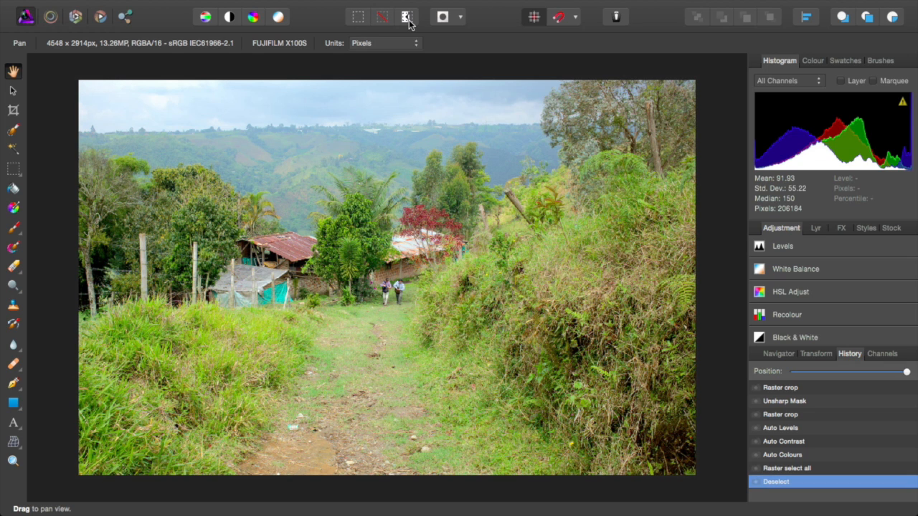
left_click(407, 19)
left_click(358, 18)
left_click(382, 21)
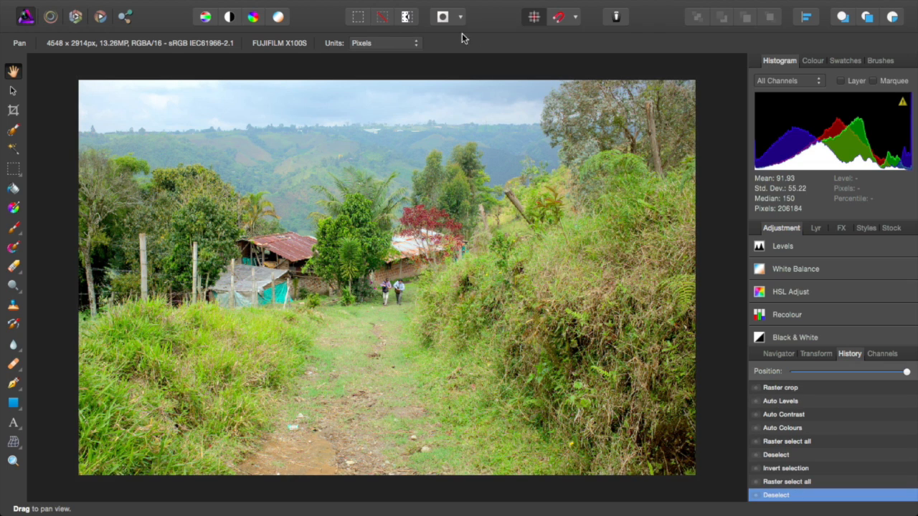
left_click(459, 19)
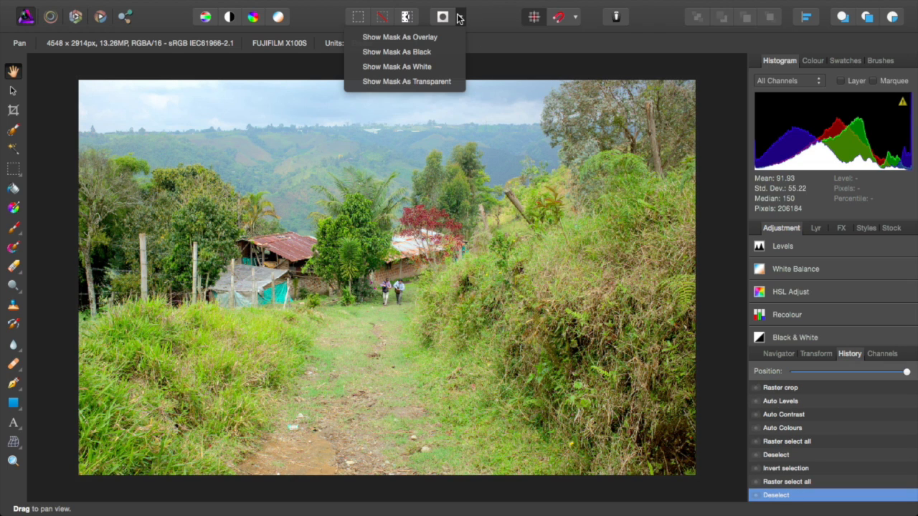
left_click(541, 59)
left_click(533, 19)
left_click(575, 18)
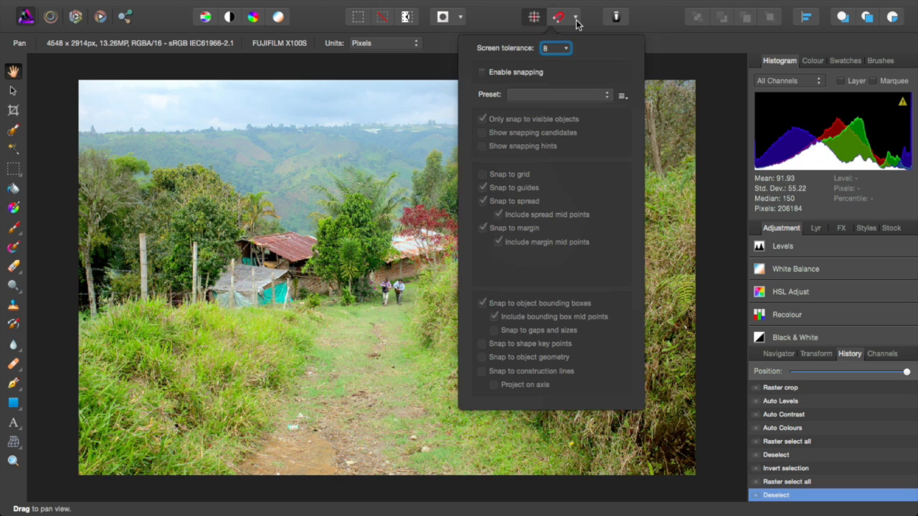
left_click(657, 4)
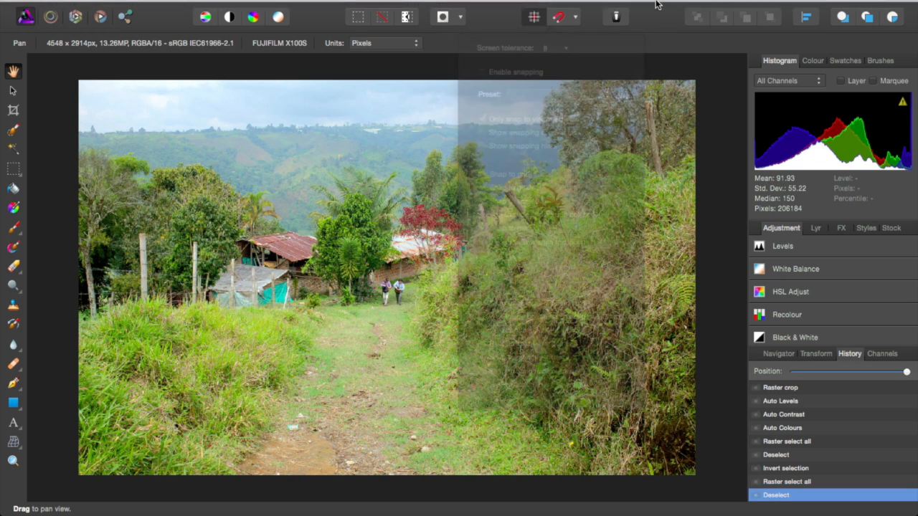
left_click(616, 17)
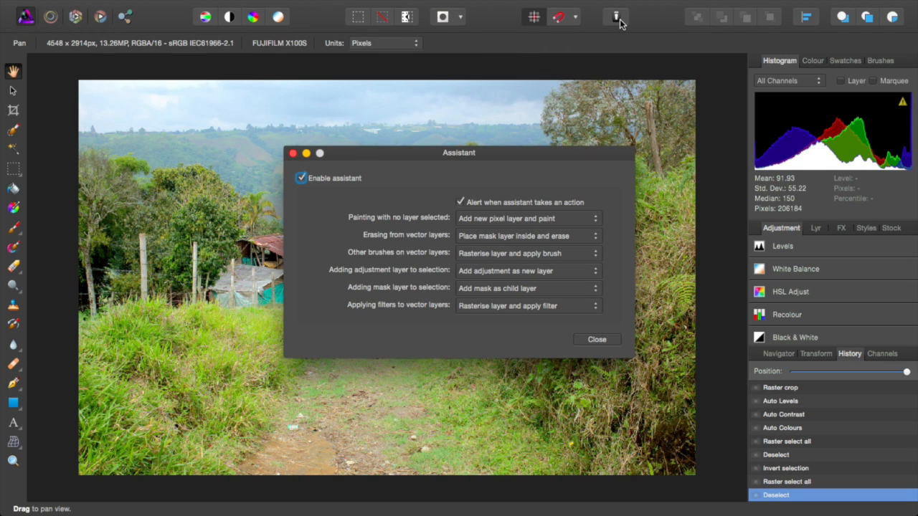
left_click(294, 154)
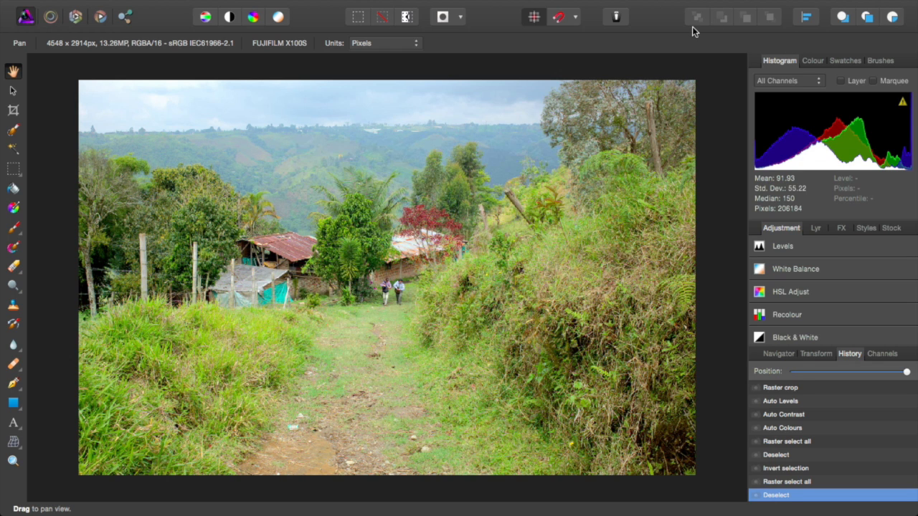
left_click(808, 20)
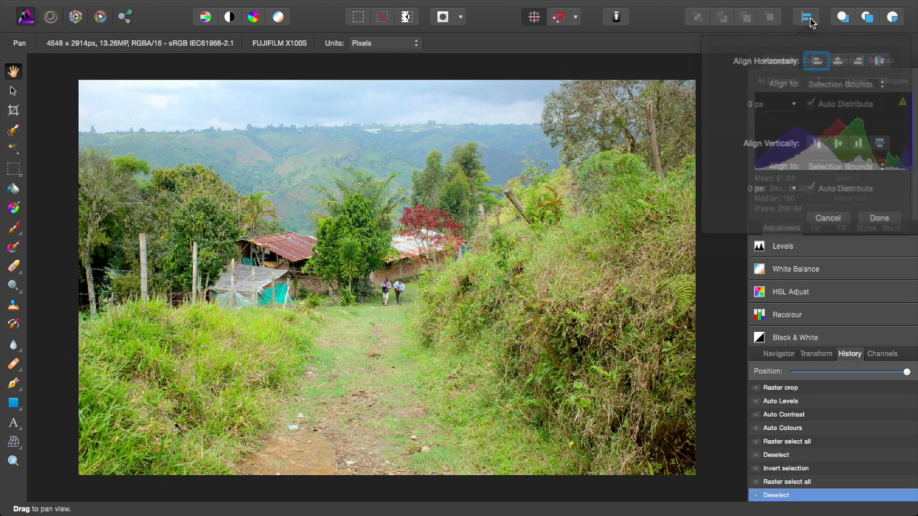
left_click(687, 45)
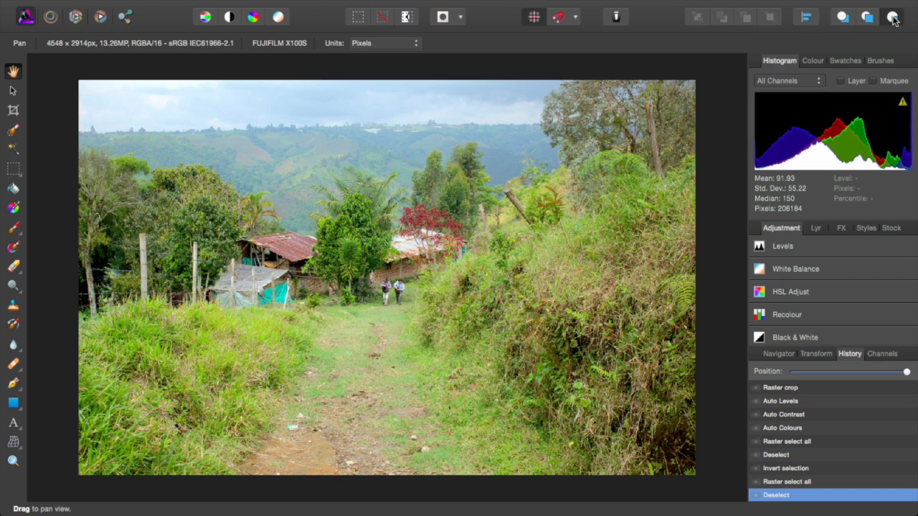
Step: Look through the Colour, Swatches, Brushes, Histogram, Channels and Adjustments panels
left_click(813, 61)
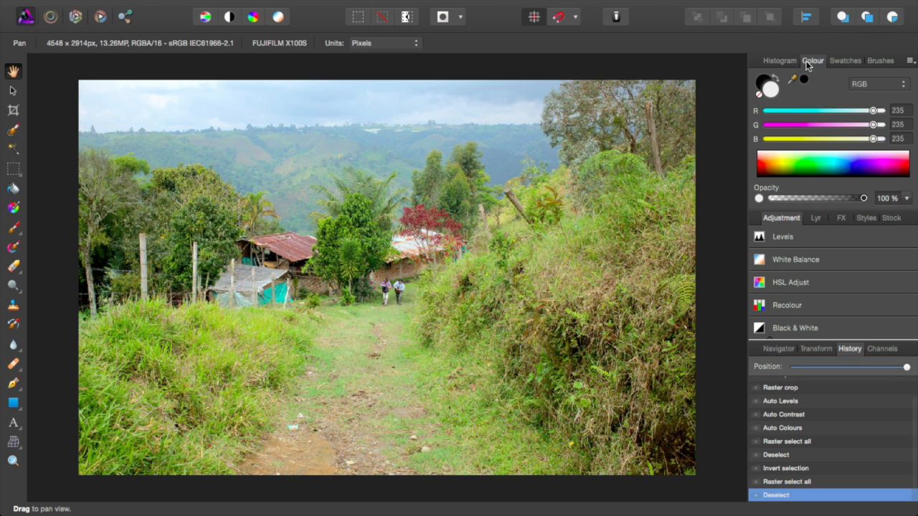
left_click(845, 62)
left_click(881, 61)
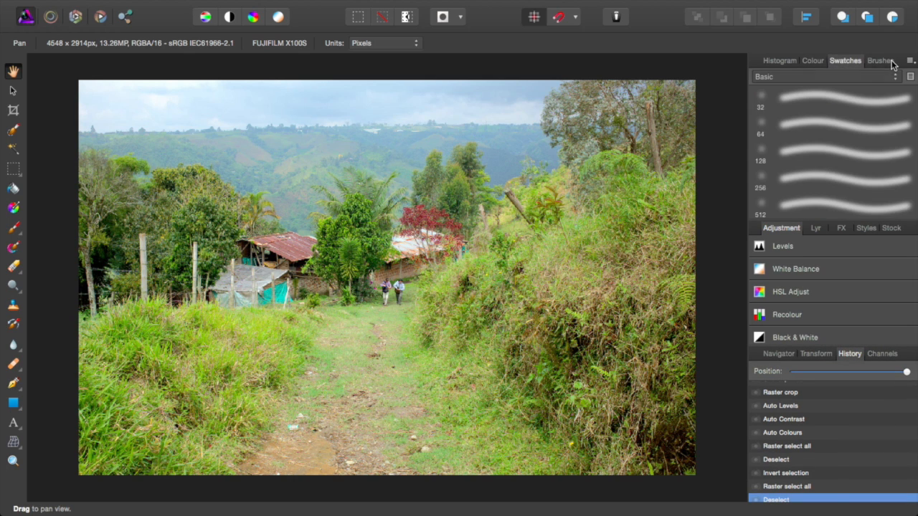
left_click(782, 60)
left_click(882, 353)
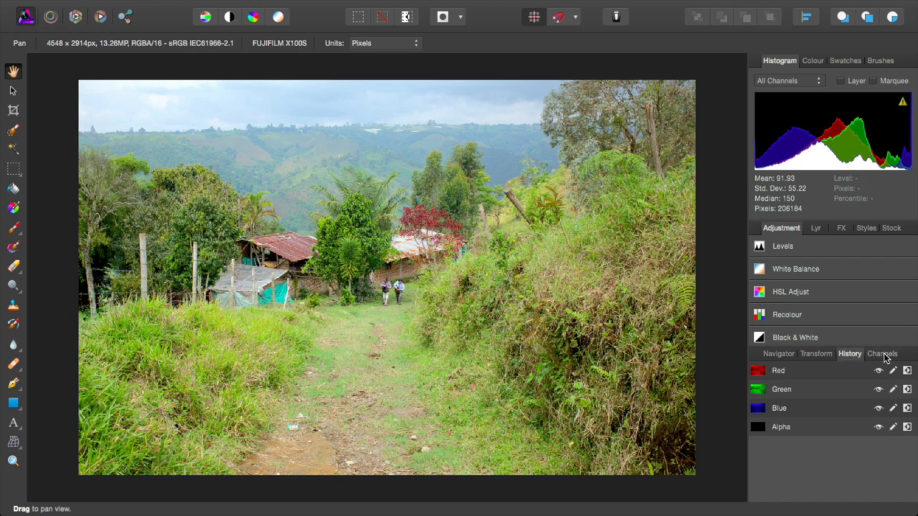
left_click(821, 354)
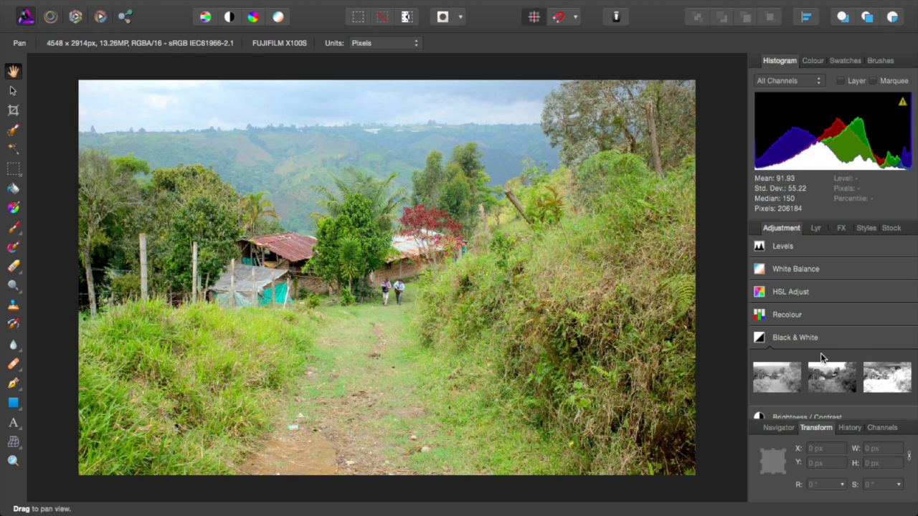
scroll(799, 391, "down", 4)
scroll(799, 391, "up", 5)
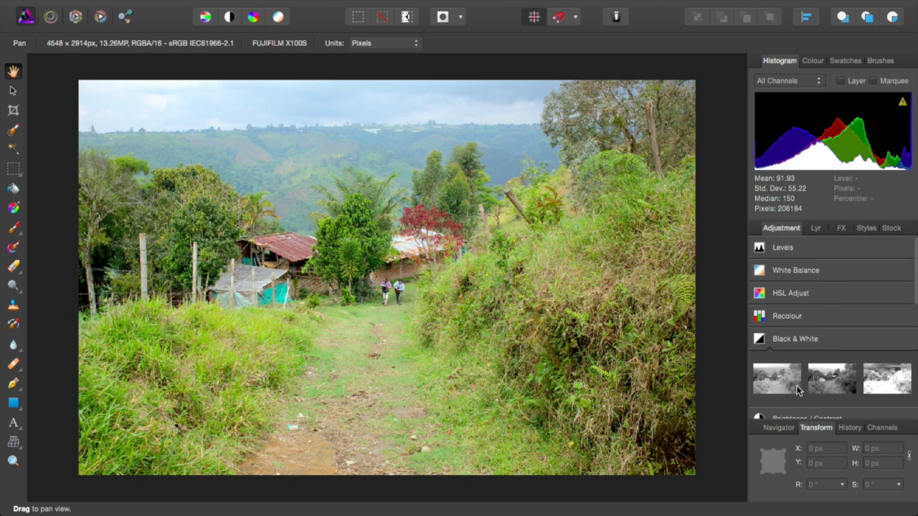
left_click(764, 339)
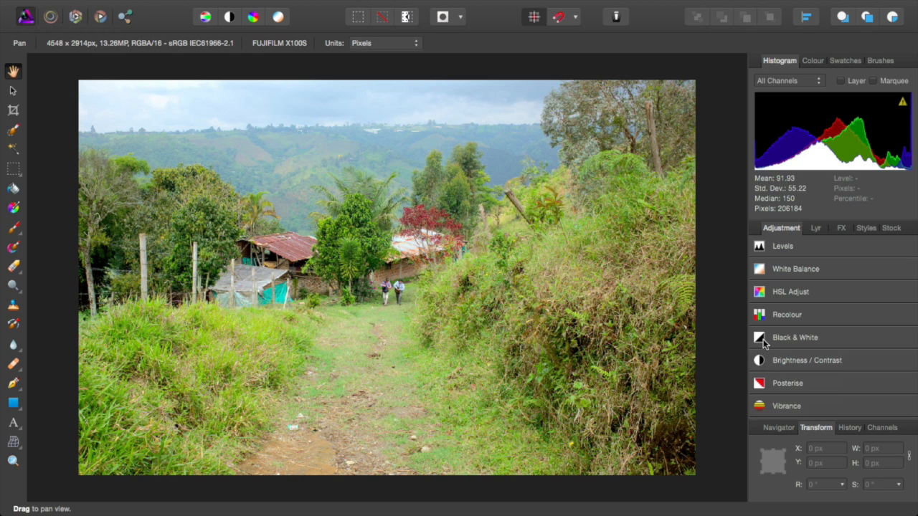
Step: Choose the Inpainting Brush from the healing tools flyout
left_click(19, 437)
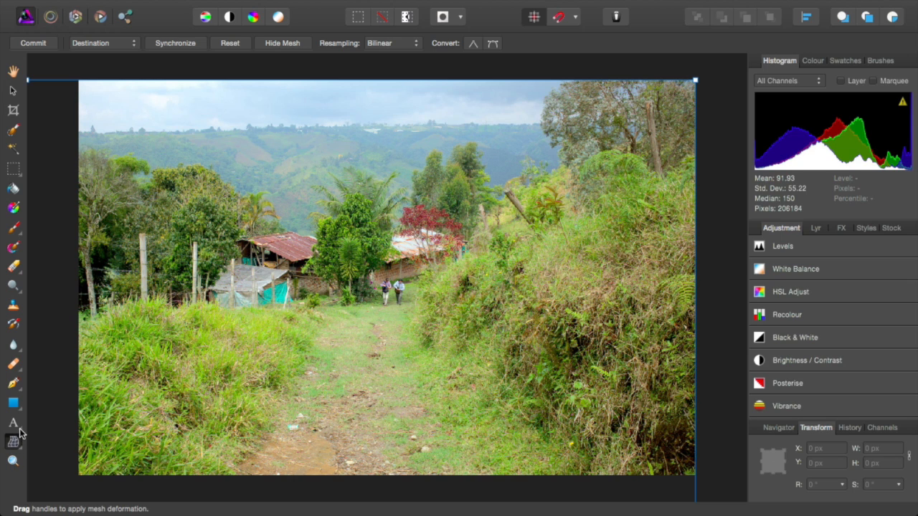
left_click(20, 412)
left_click(20, 372)
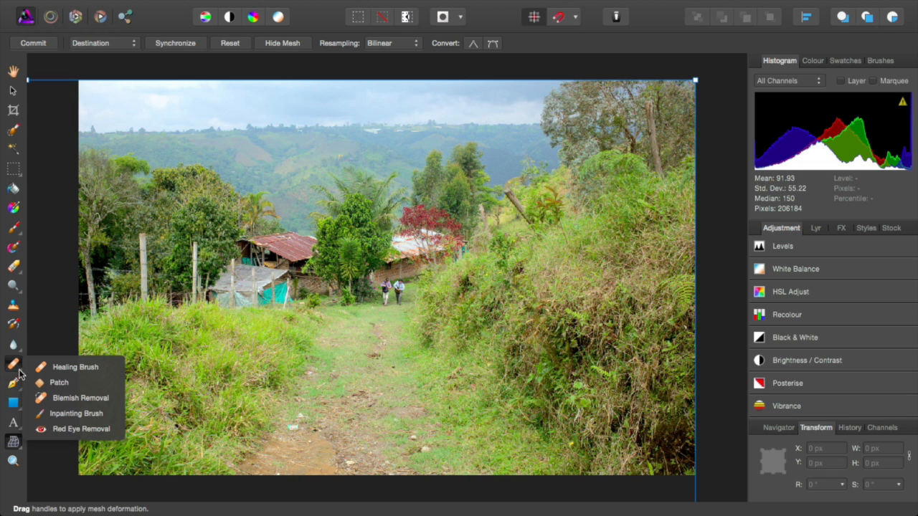
left_click(72, 414)
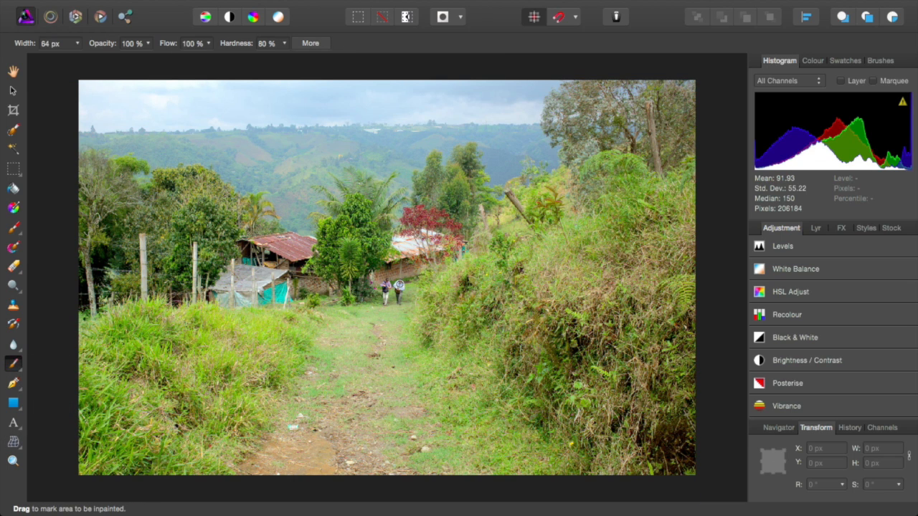
Step: Mark the right-hand walker for inpainting, then use History to step back before the inpaint
mouse_move(399, 286)
left_mouse_down()
mouse_move(400, 301)
mouse_move(399, 284)
left_mouse_up()
mouse_move(396, 284)
left_mouse_down()
mouse_move(420, 318)
mouse_move(413, 304)
left_mouse_up()
left_click(781, 428)
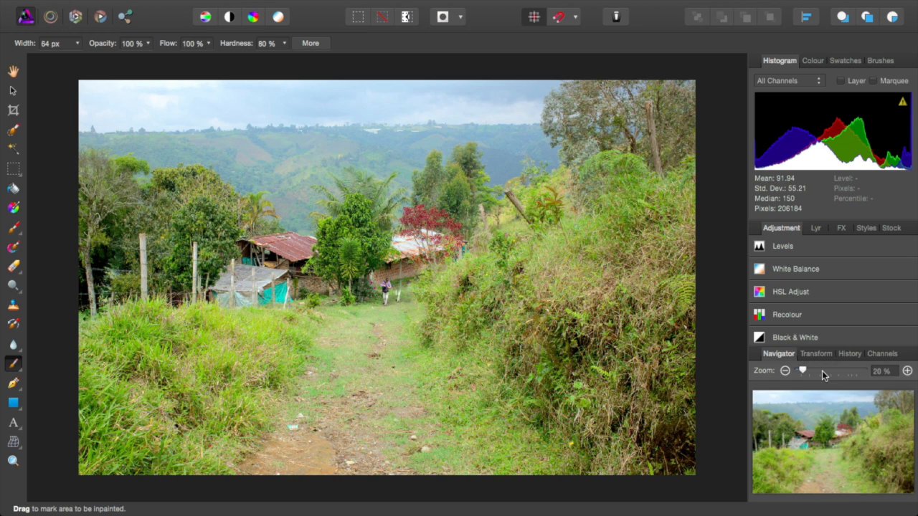
left_click(853, 354)
left_click(788, 482)
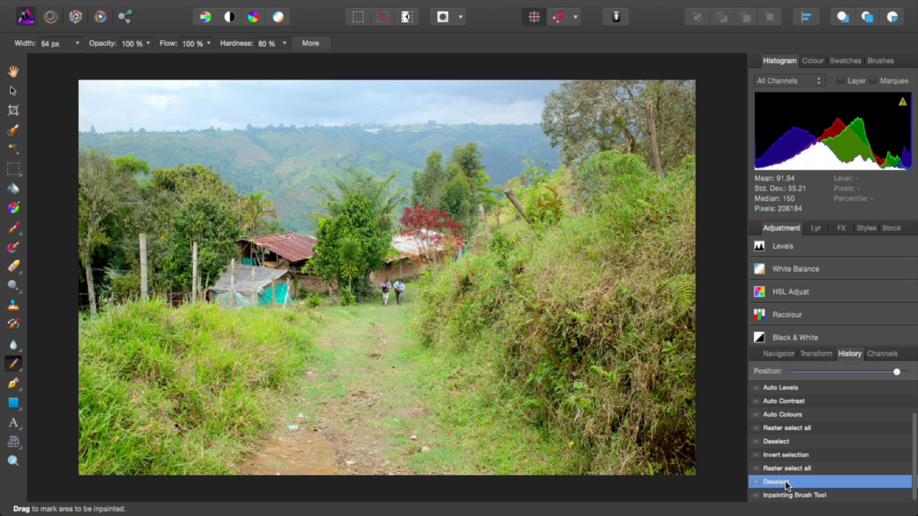
left_click(787, 496)
left_click(789, 483)
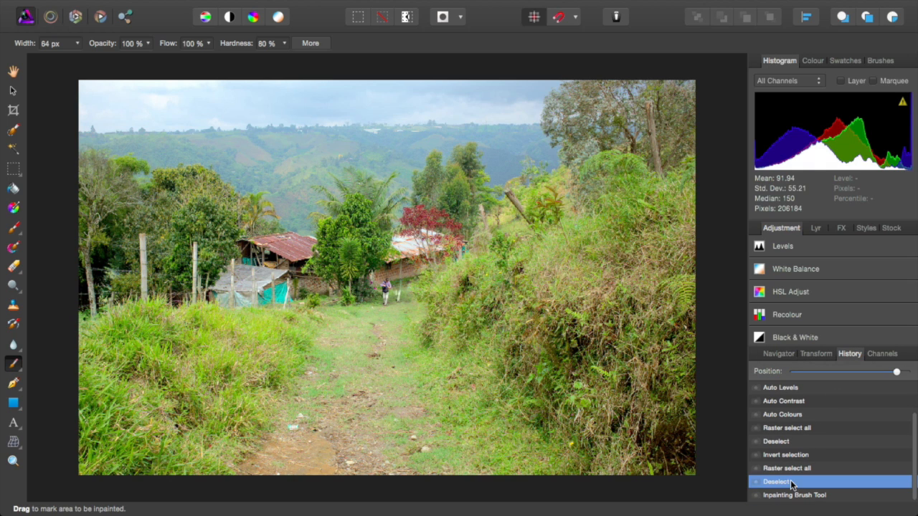
Step: Zoom in and paint over the hat-wearing man with the Inpainting Brush
scroll(401, 286, "up", 1)
scroll(403, 286, "up", 10)
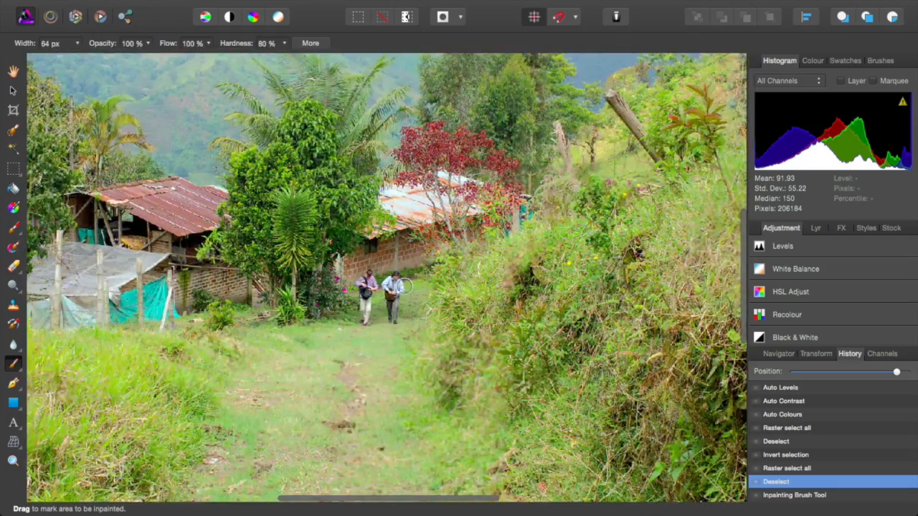
scroll(406, 285, "up", 6)
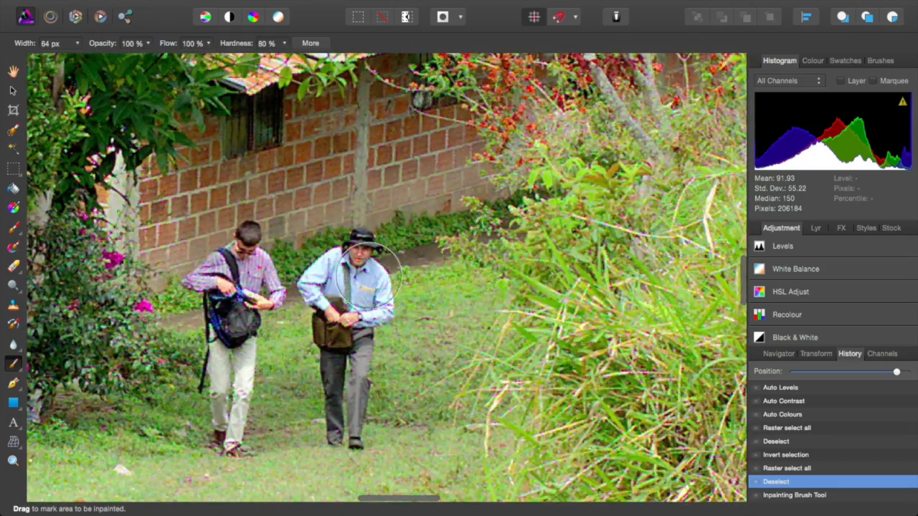
mouse_move(363, 261)
left_mouse_down()
mouse_move(330, 287)
mouse_move(365, 305)
mouse_move(331, 290)
mouse_move(351, 432)
mouse_move(337, 355)
left_mouse_up()
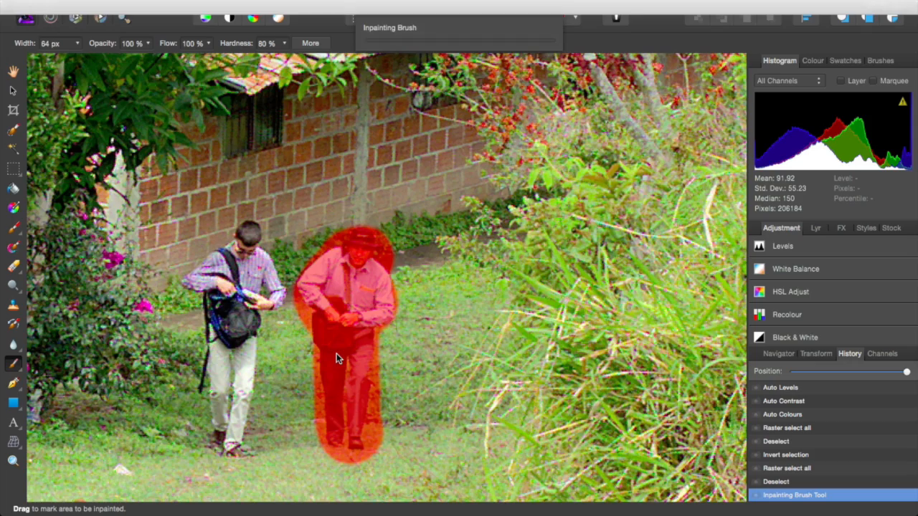
Step: Zoom in and out to inspect the path where the man was removed
scroll(337, 355, "down", 10)
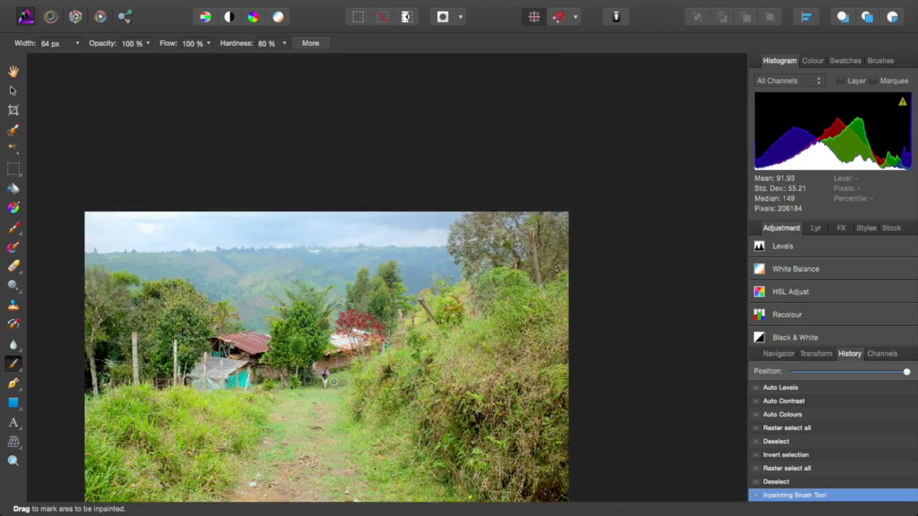
scroll(333, 383, "down", 3)
scroll(298, 413, "up", 6)
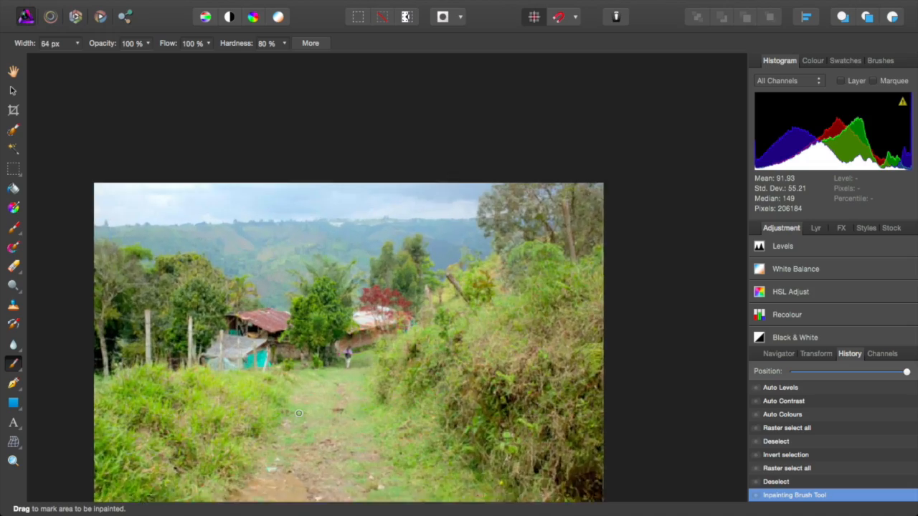
scroll(444, 254, "up", 3)
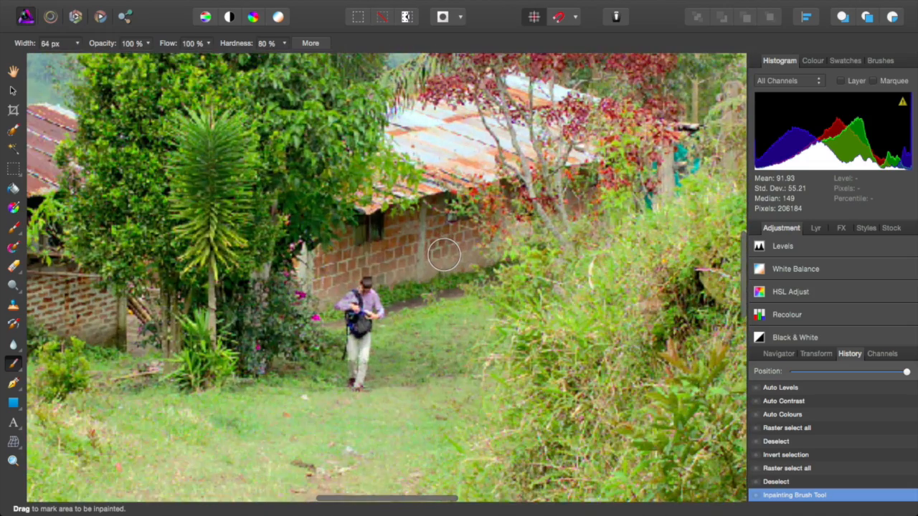
scroll(347, 358, "up", 5)
scroll(348, 359, "up", 2)
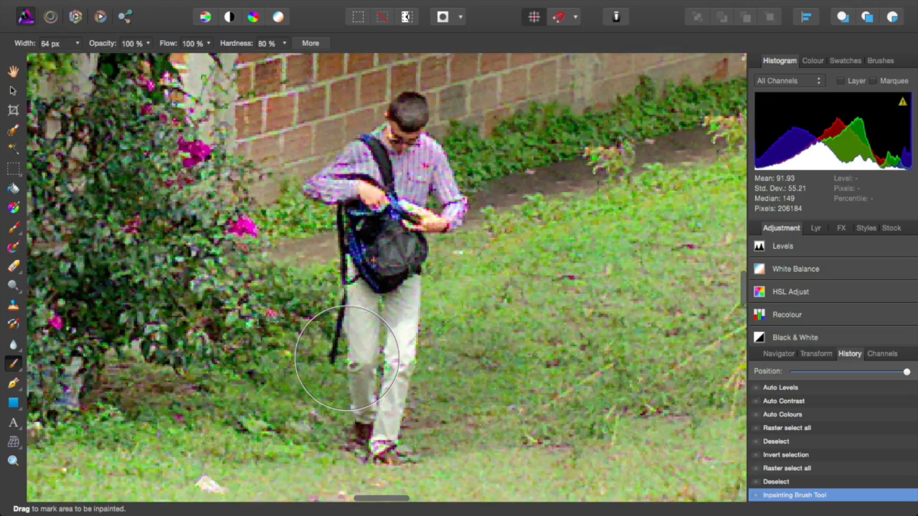
scroll(348, 359, "down", 14)
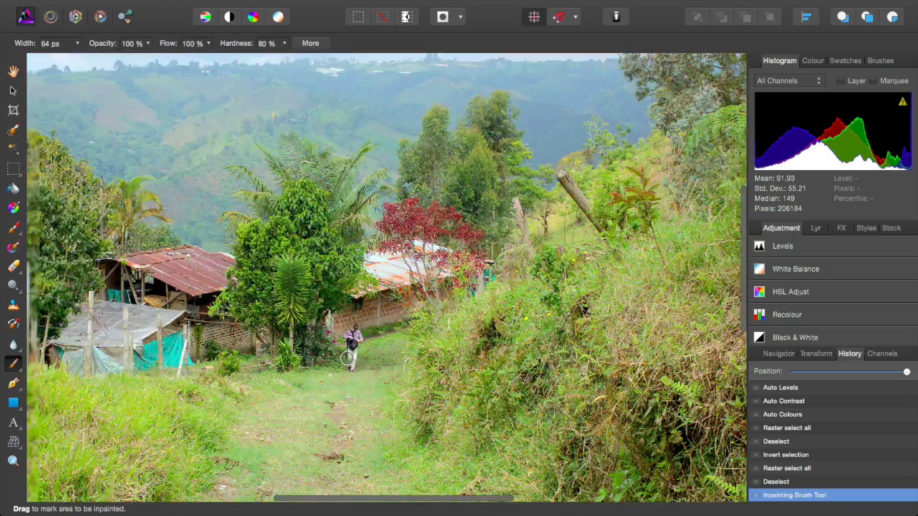
scroll(349, 357, "down", 4)
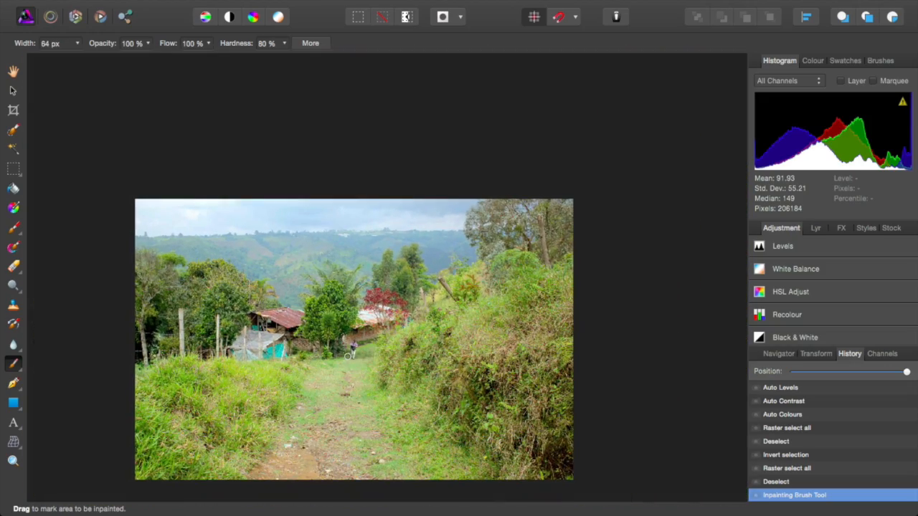
scroll(380, 294, "up", 4)
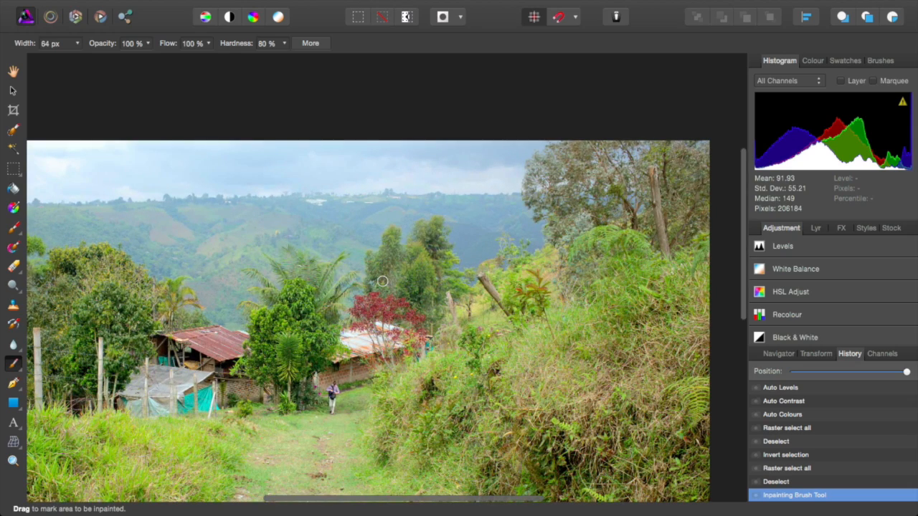
scroll(365, 280, "down", 5)
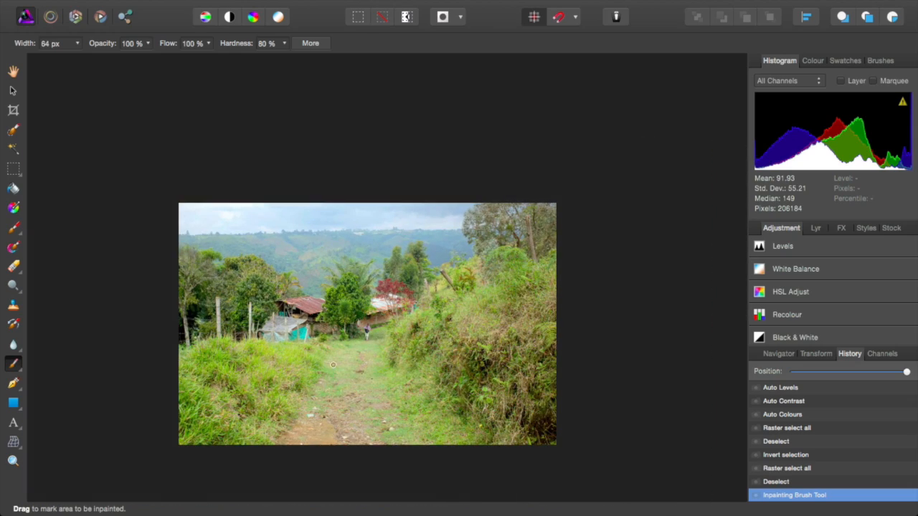
scroll(370, 365, "up", 4)
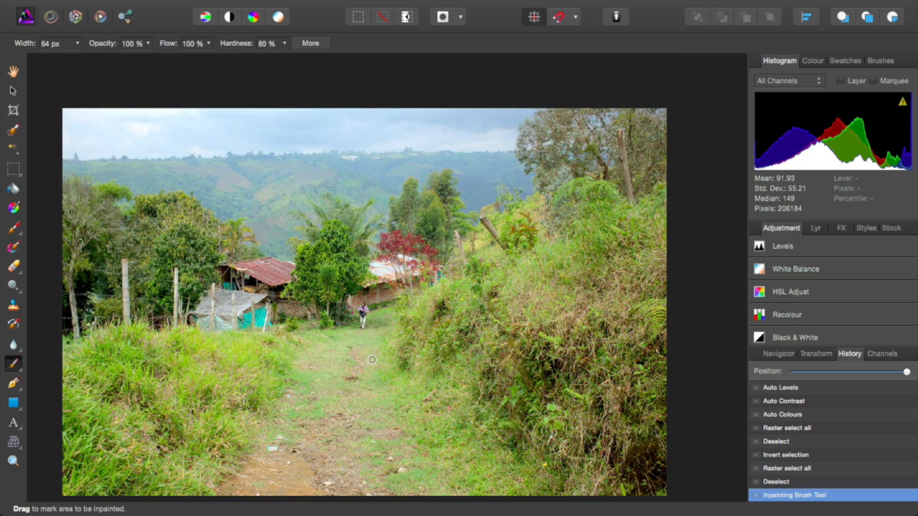
Step: Dismiss the Open dialog, then save the photo as DSCF6403 in Downloads
key("super+o")
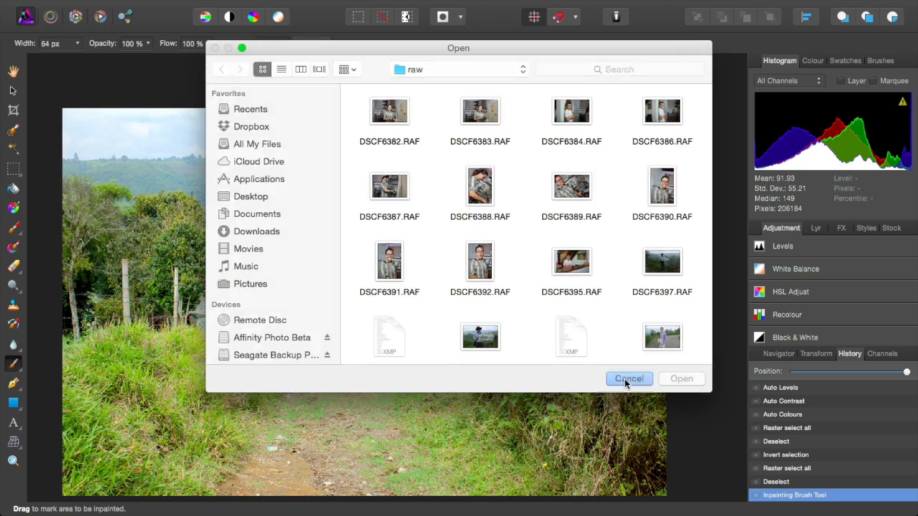
left_click(628, 379)
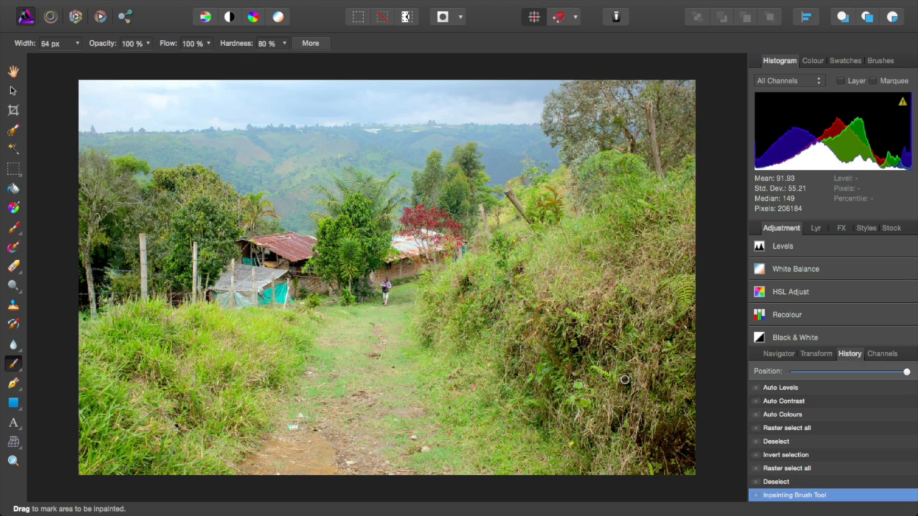
scroll(625, 381, "down", 8)
scroll(624, 381, "up", 8)
key("super+s")
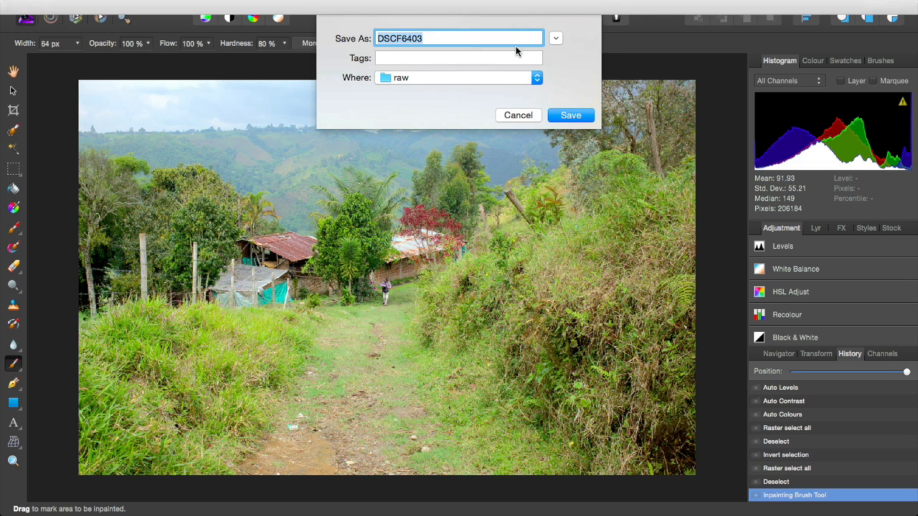
left_click(551, 40)
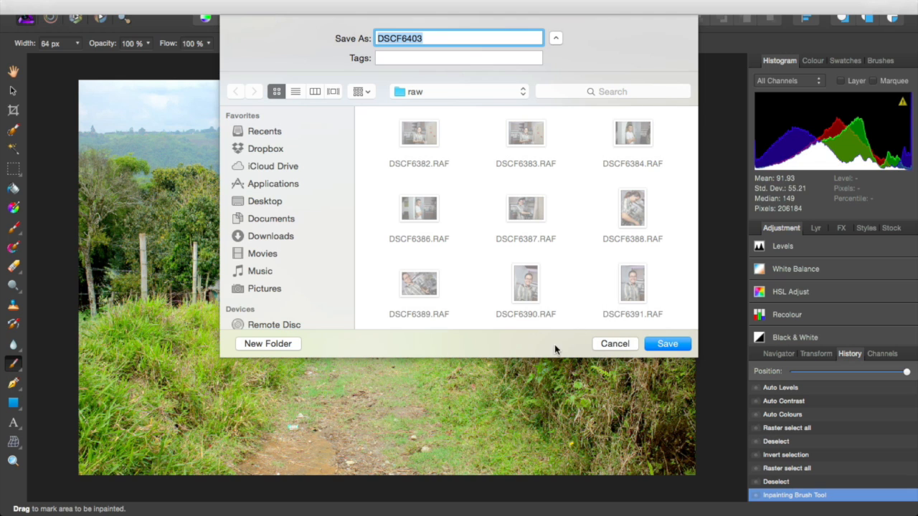
left_click(280, 236)
left_click(667, 344)
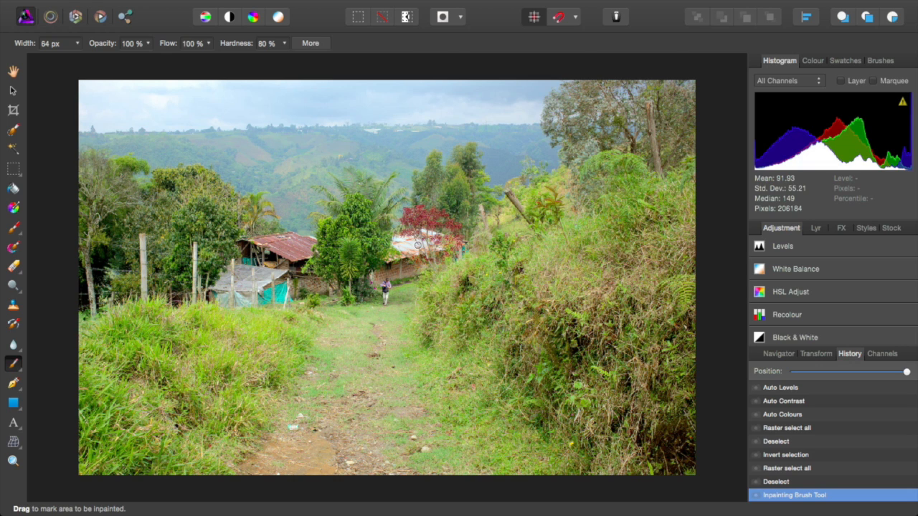
Step: Select the Clone Brush, cancel a second save, and switch to the Export Persona
key("s")
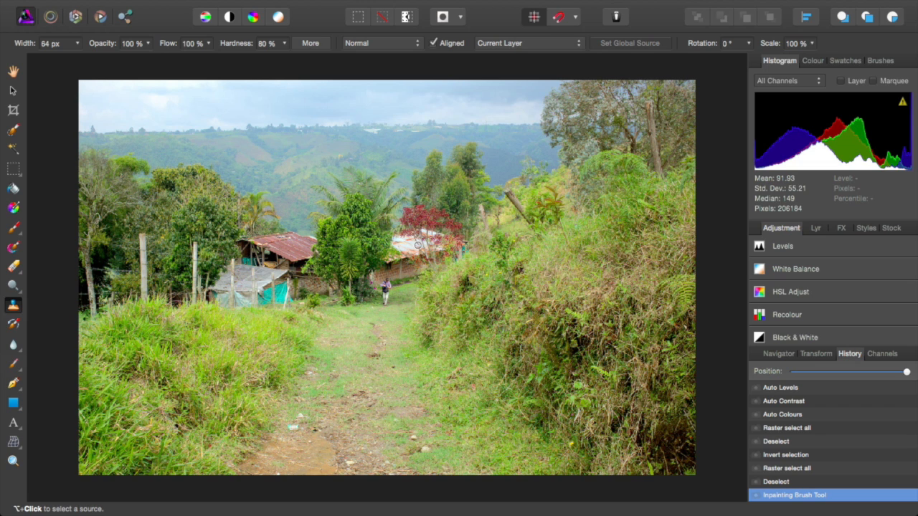
key("super+s")
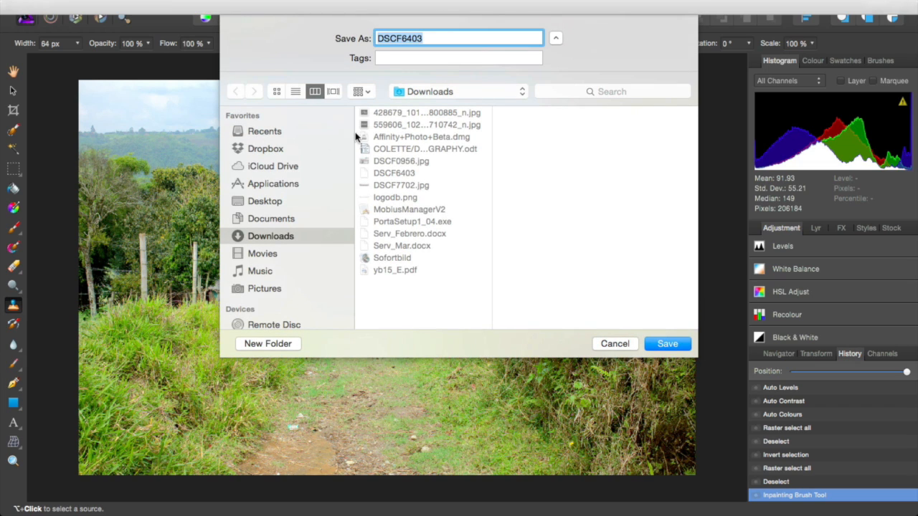
left_click(614, 344)
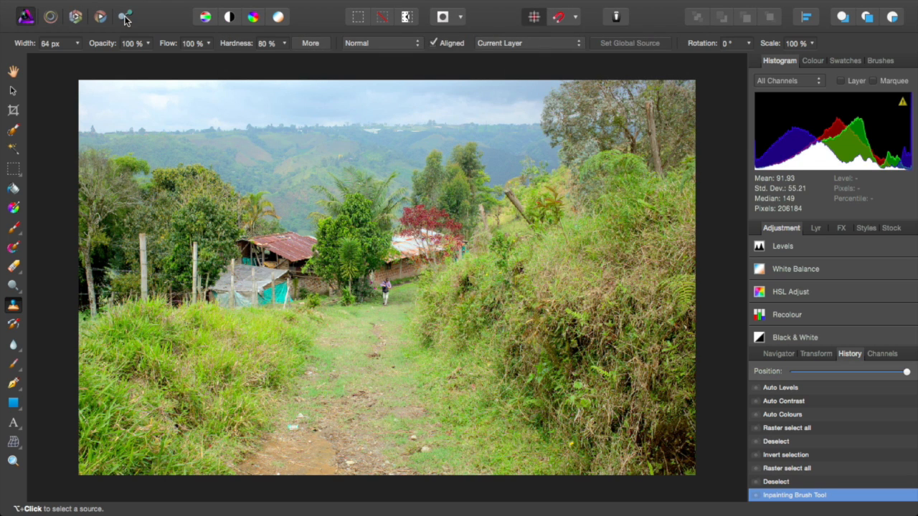
left_click(125, 19)
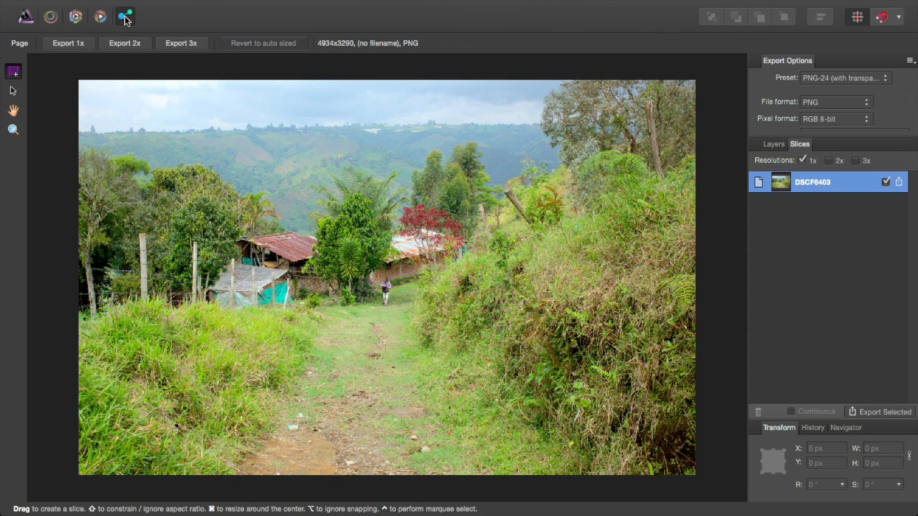
Step: Set the DSCF6403 slice preset to JPEG (Best quality), keeping RGB 8-bit pixel format
left_click(58, 82)
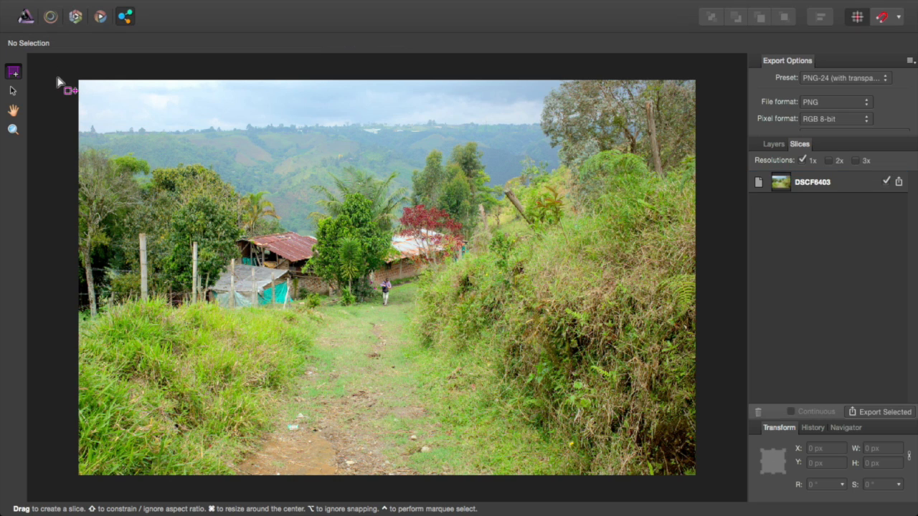
left_click(13, 129)
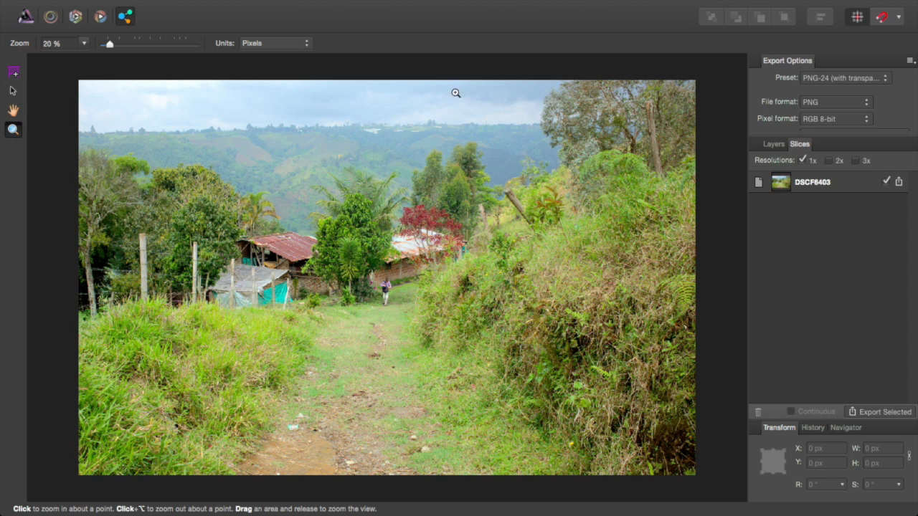
left_click(860, 79)
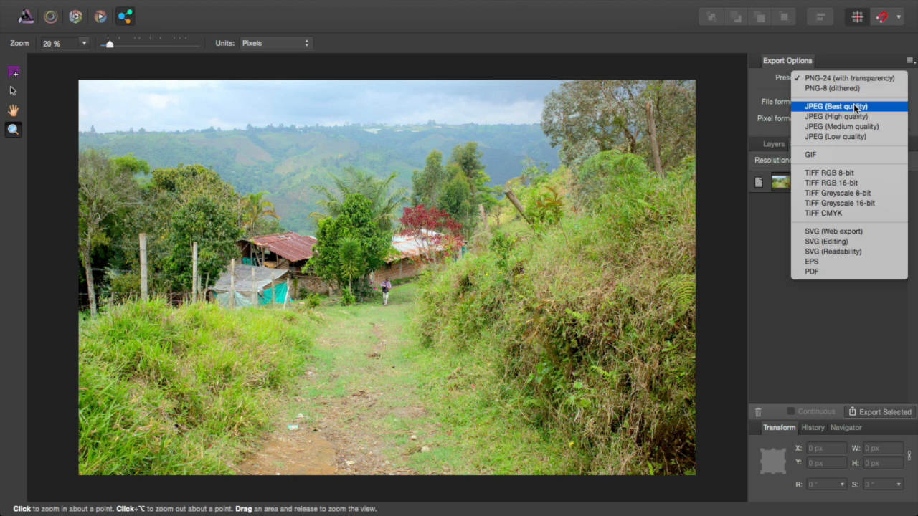
left_click(854, 105)
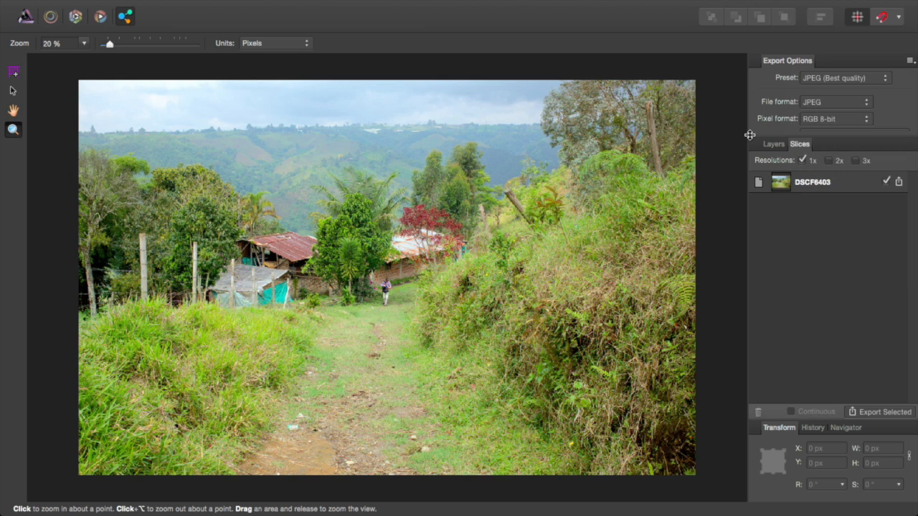
left_click(829, 119)
left_click(894, 123)
left_click(777, 146)
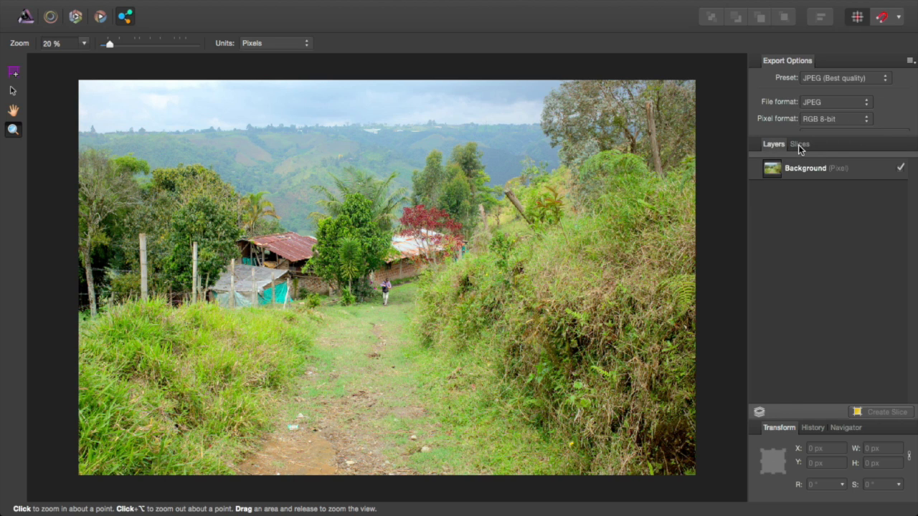
left_click(799, 147)
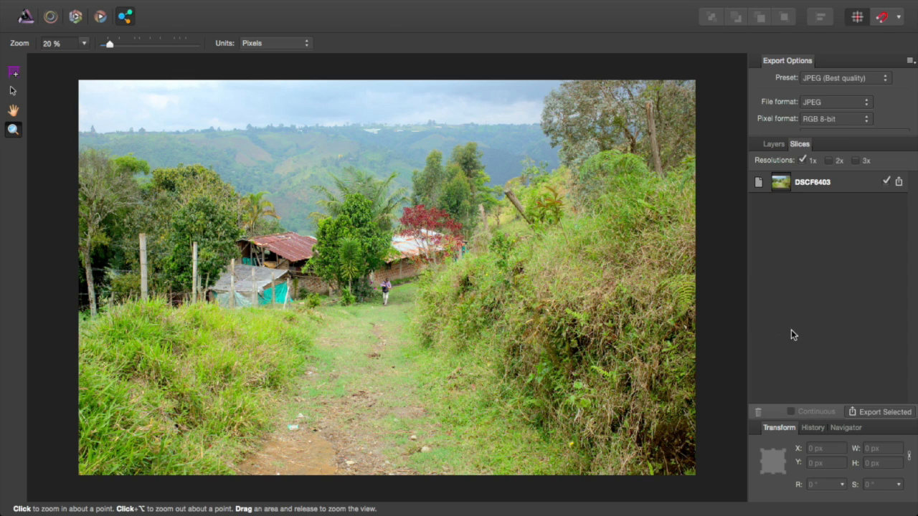
Step: Export the DSCF6403 JPEG to Downloads, then close the document with Don't Save
left_click(865, 413)
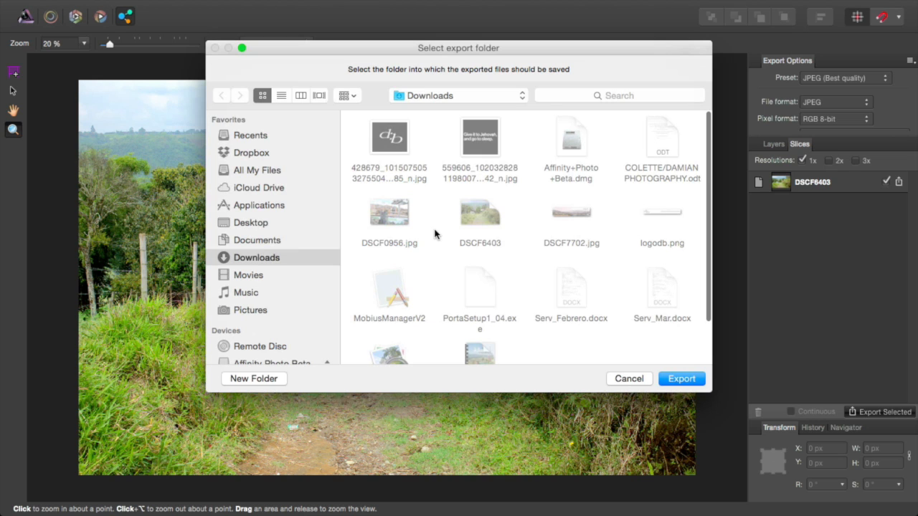
left_click(681, 379)
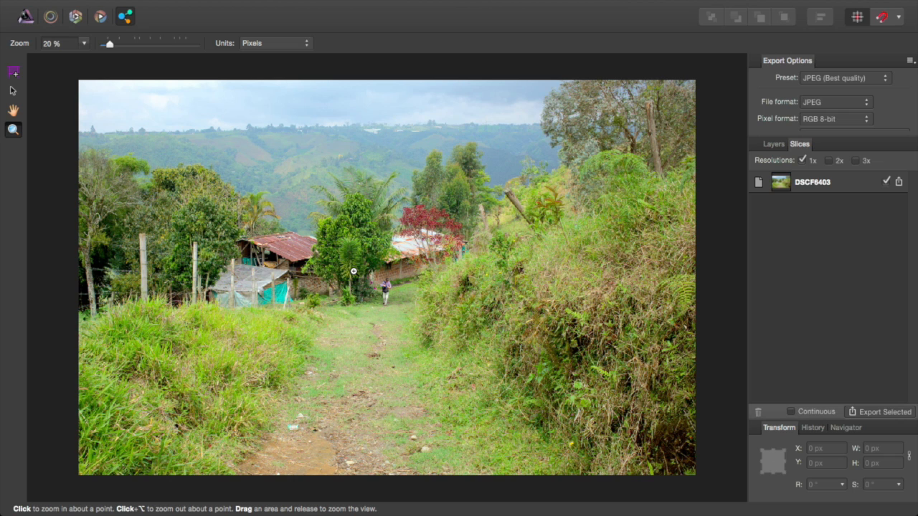
key("super+w")
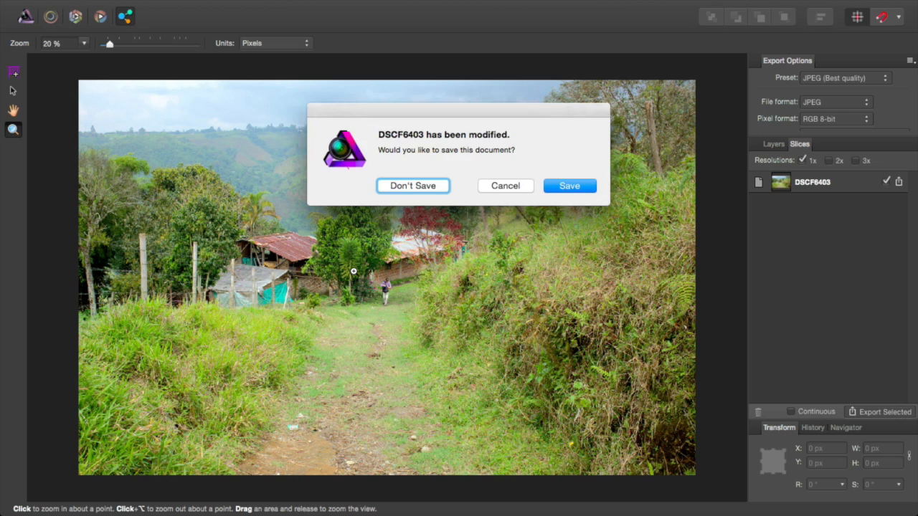
left_click(492, 185)
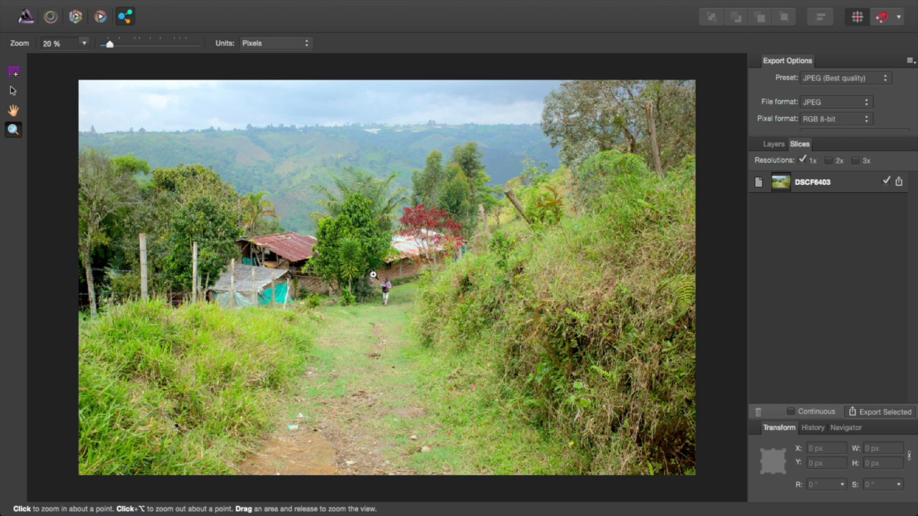
key("super+w")
left_click(436, 185)
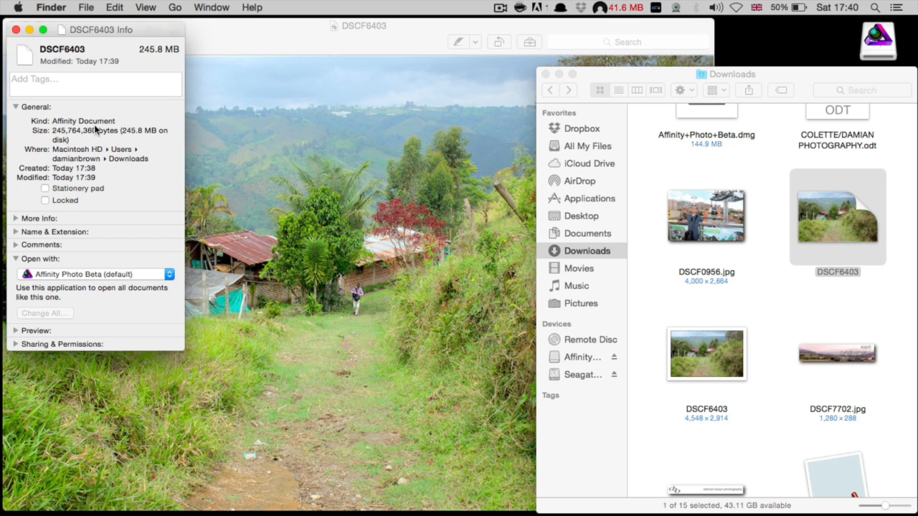
Step: Close the Info window, zoom in on the walker in Preview, then close the image
left_click(16, 29)
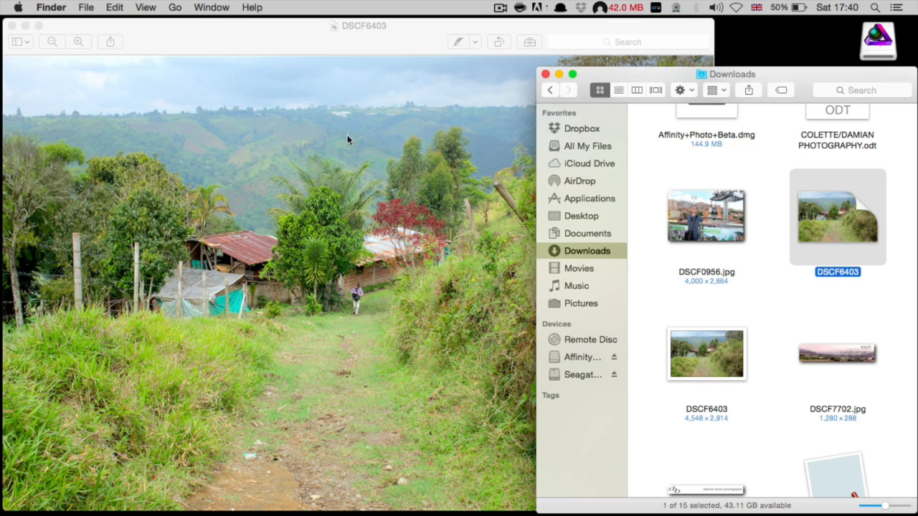
left_click(347, 136)
scroll(423, 242, "up", 5)
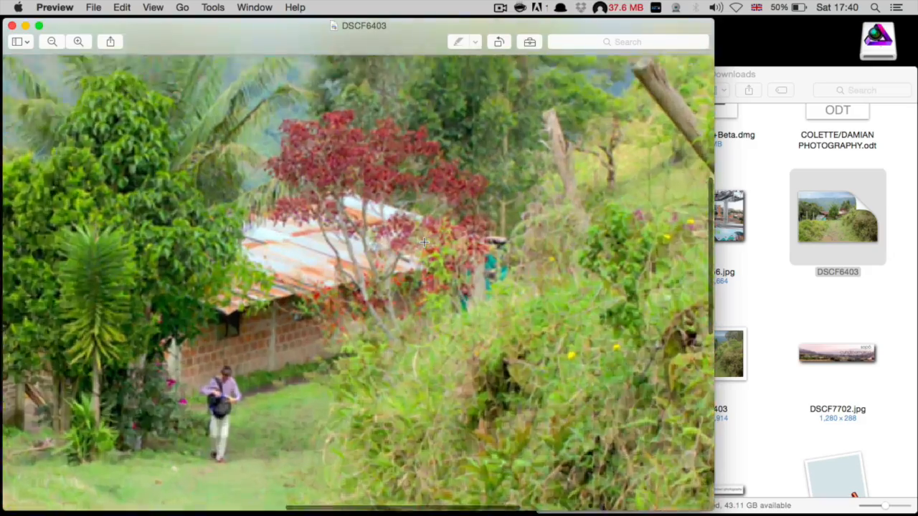
scroll(423, 242, "up", 5)
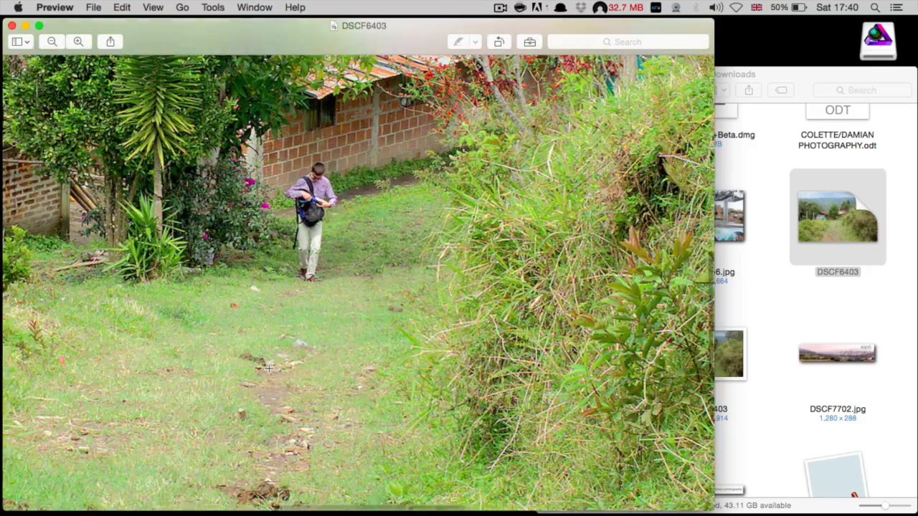
scroll(313, 304, "down", 5)
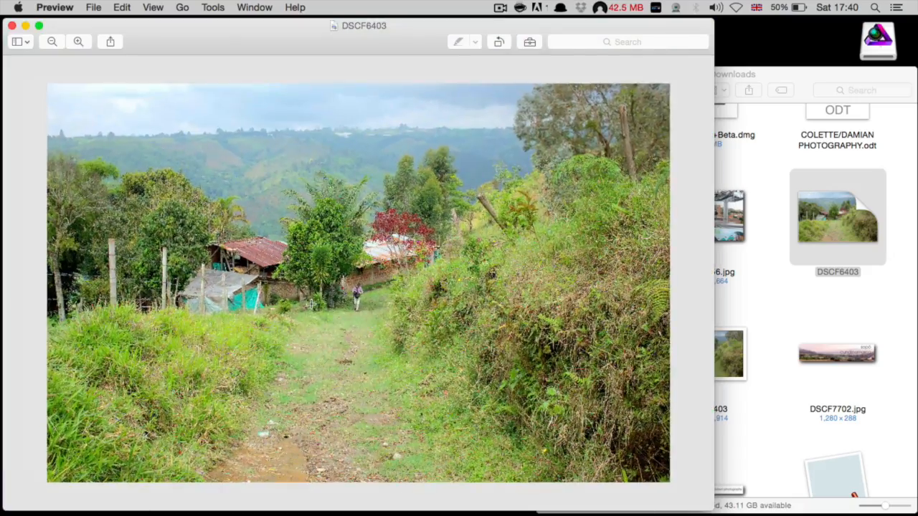
scroll(367, 297, "up", 5)
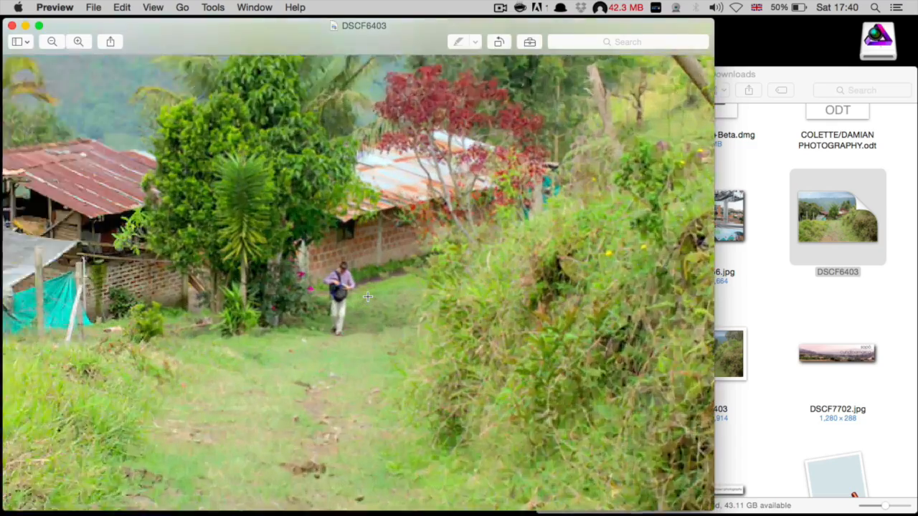
scroll(367, 296, "up", 5)
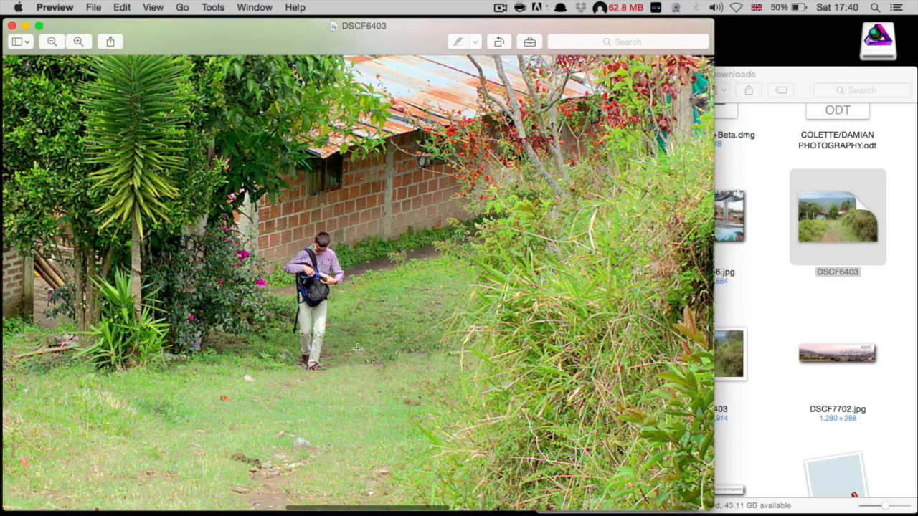
scroll(341, 310, "down", 5)
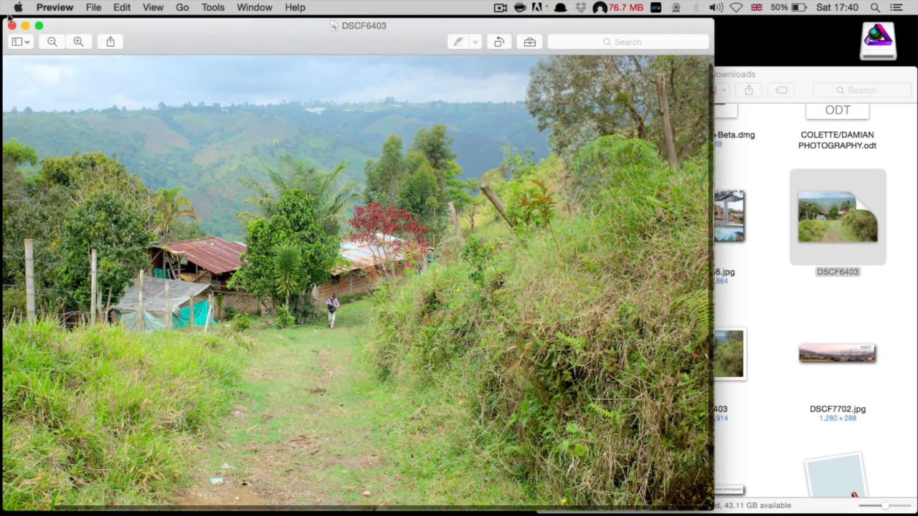
left_click(12, 26)
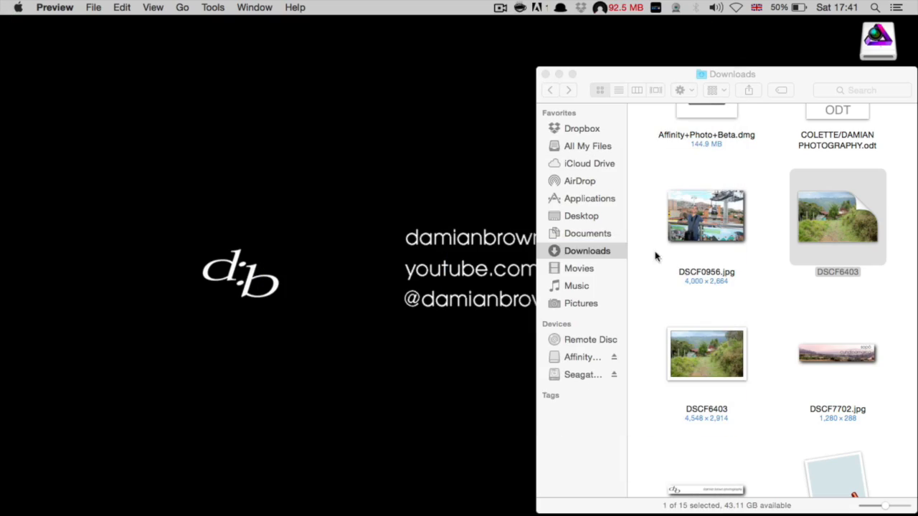
Step: Close the Downloads window and eject the Seagate drive and Affinity Photo Beta disk
left_click(545, 74)
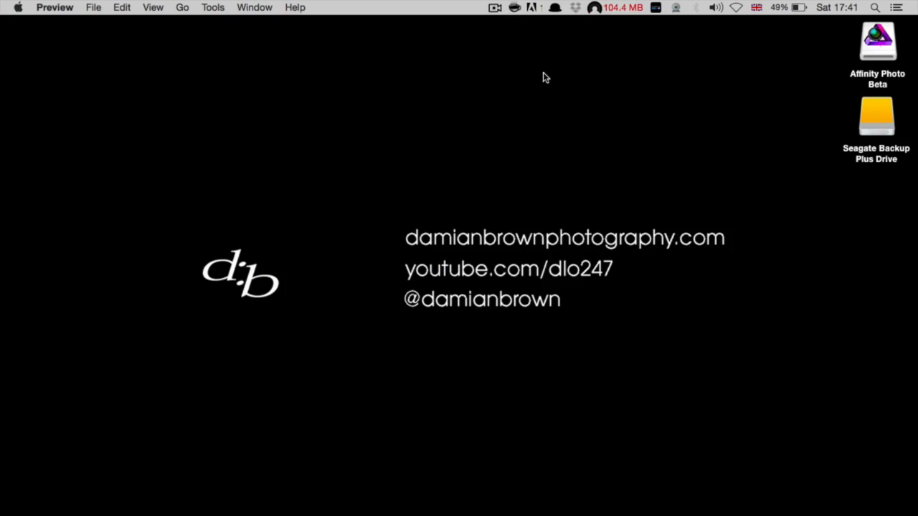
right_click(878, 116)
left_click(825, 141)
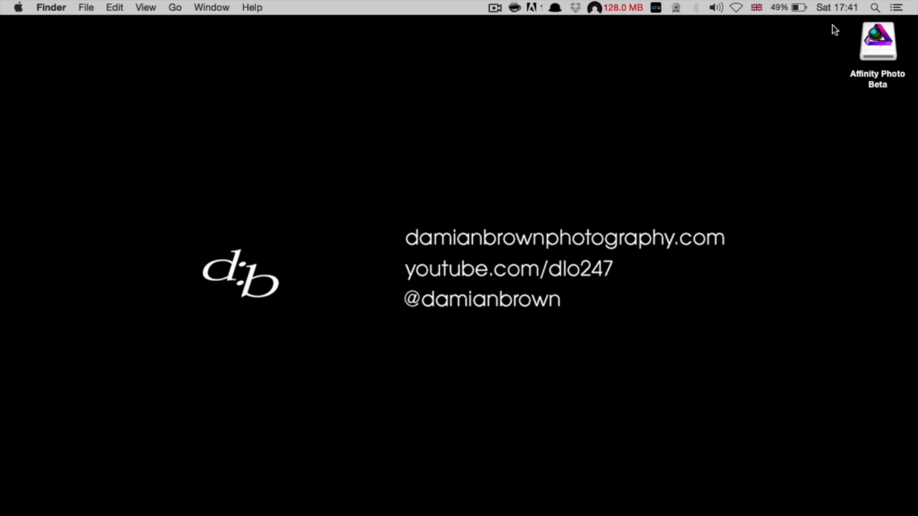
right_click(875, 52)
left_click(853, 70)
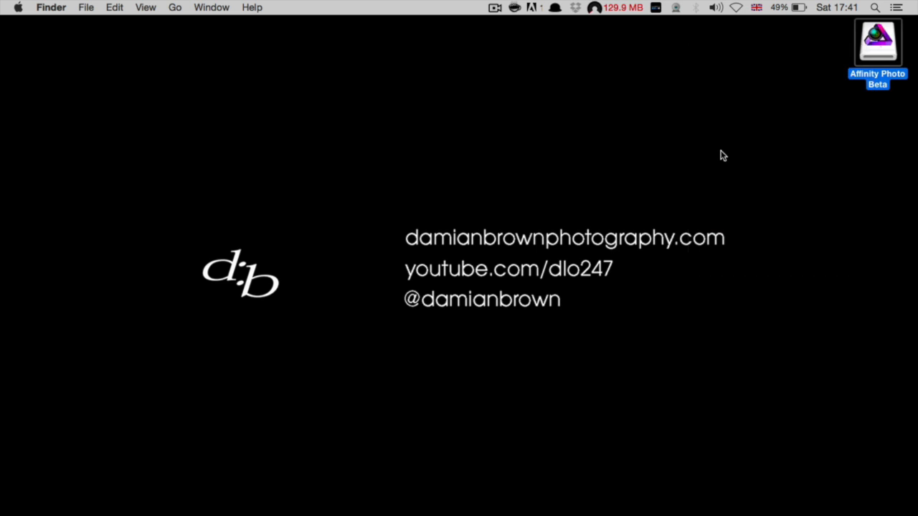
Step: Launch Affinity Photo Beta from Alfred by typing 'AF'
key("alt+space")
type("AF")
key("Return")
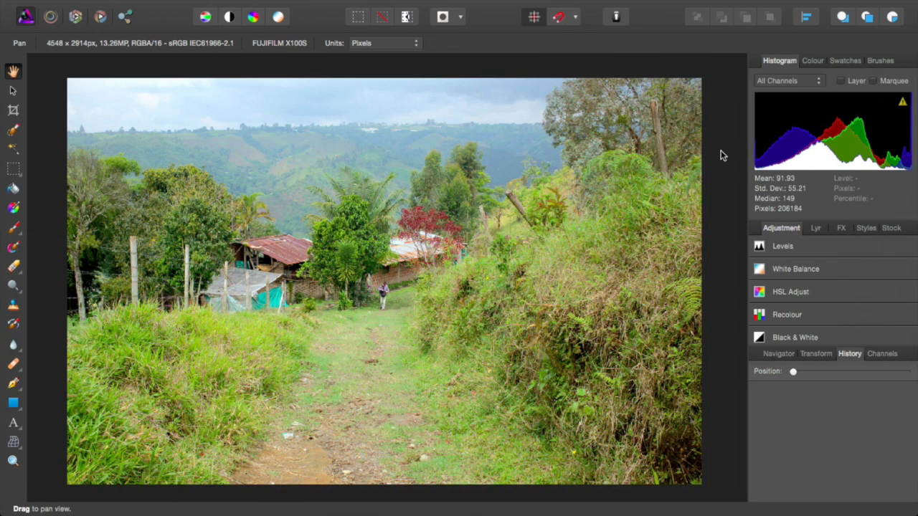